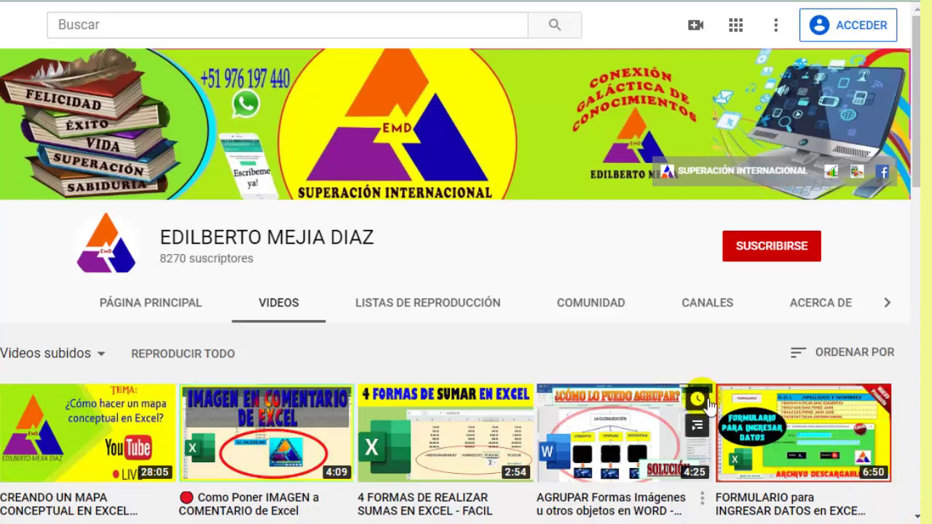
- Browse the channel's YouTube playlists, then launch Excel with a blank workbook
click(473, 312)
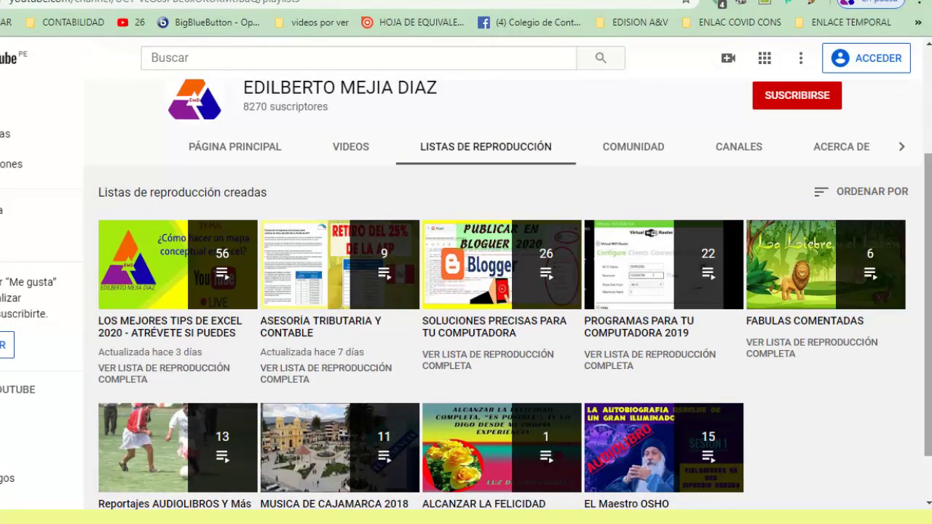
scroll(930, 261, down, 1)
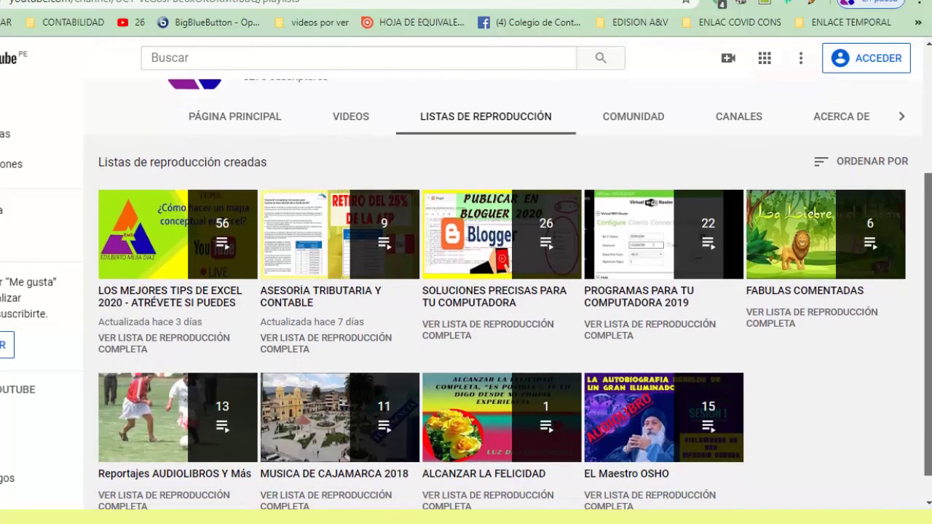
scroll(930, 261, up, 2)
drag(930, 261, 928, 234)
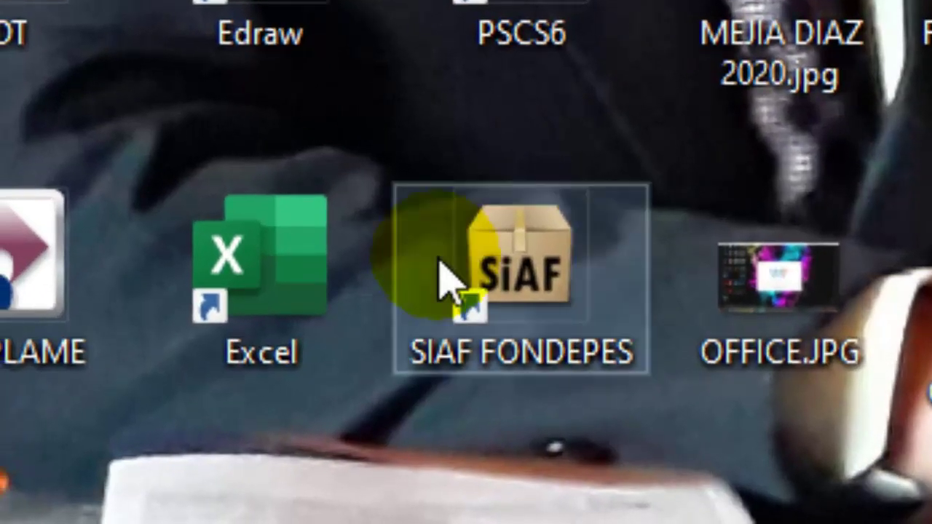
double_click(324, 295)
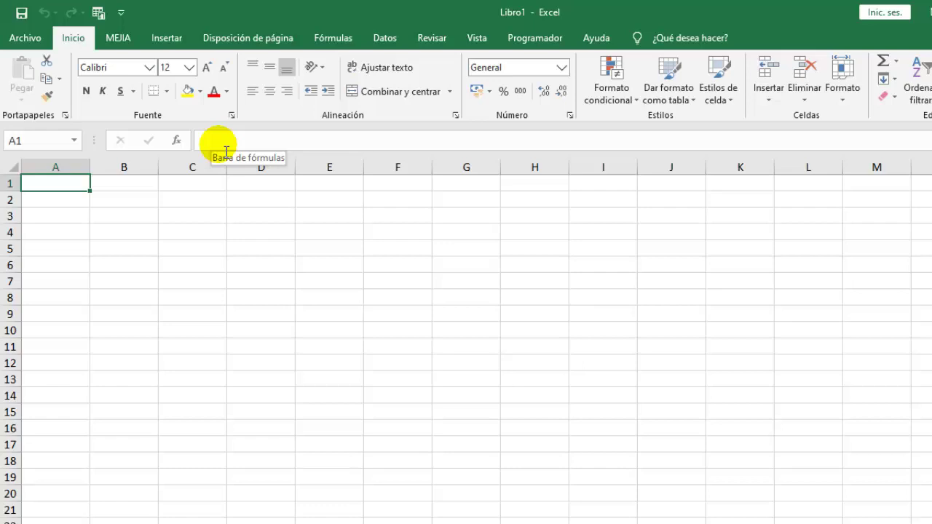
- Narrow every column of the whole sheet to 2.50 (25 pixels), then select M2:T4
click(14, 172)
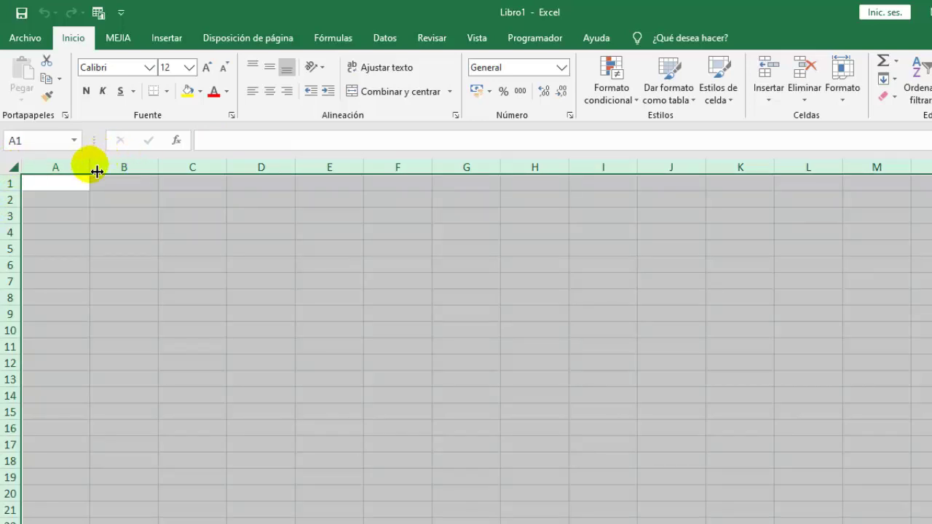
drag(96, 172, 48, 172)
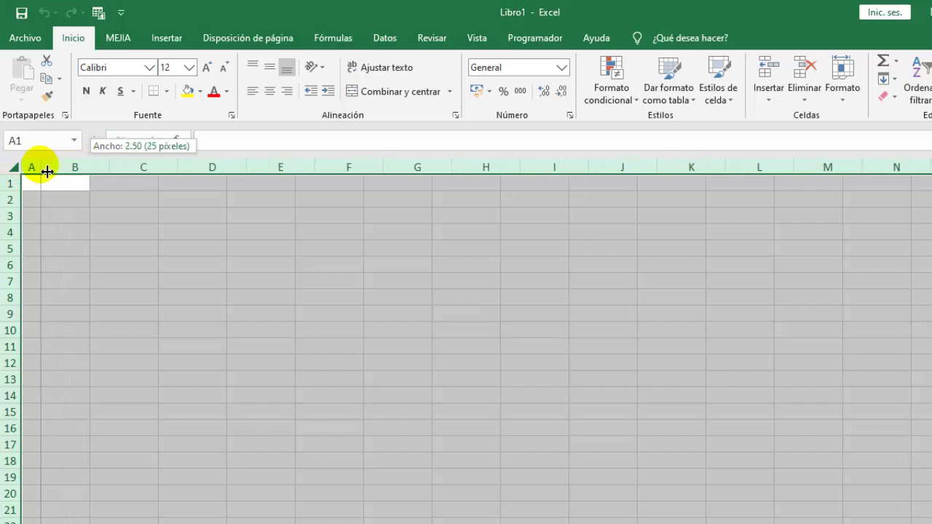
drag(47, 172, 47, 172)
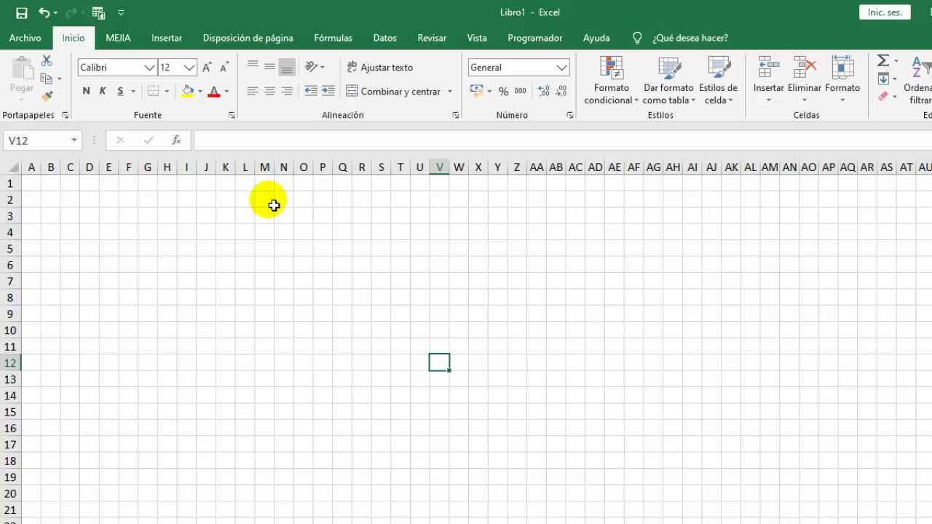
mouse_move(274, 205)
mouse_down()
mouse_move(412, 219)
mouse_move(405, 232)
mouse_up()
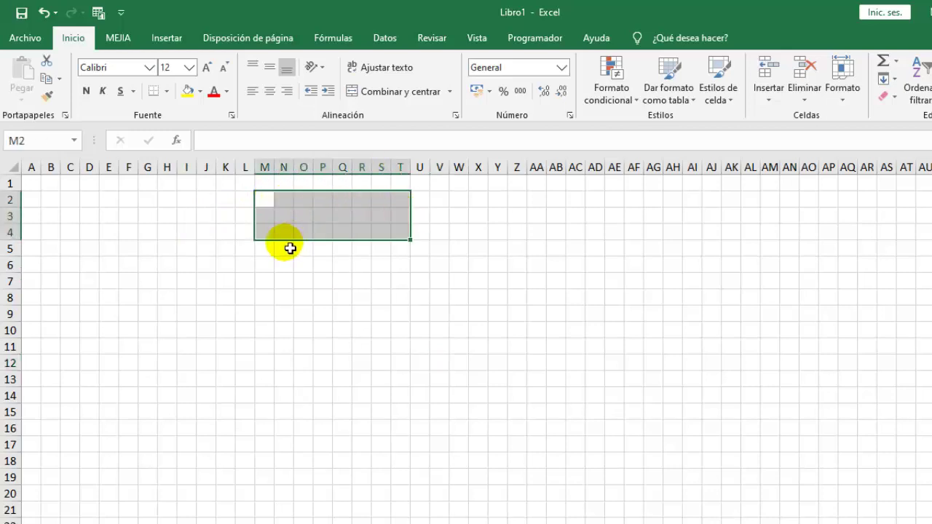
- Merge and wrap M2:T4 and enter the title PODERES DEL ESTADO in bold Cambria 20
click(381, 95)
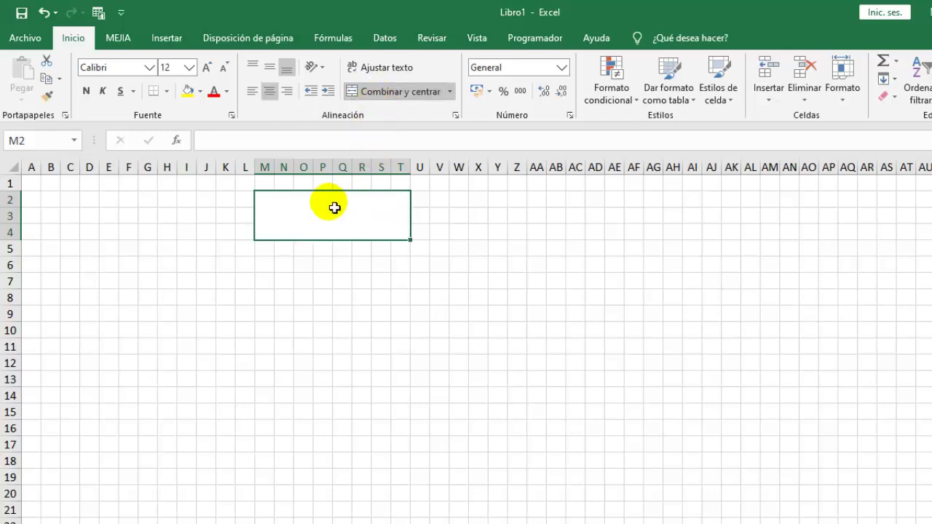
click(384, 68)
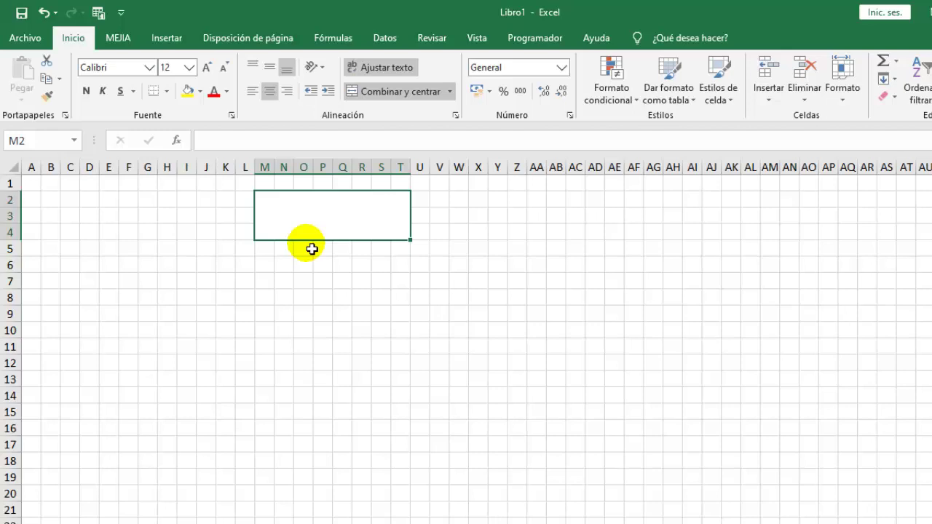
text(PODER)
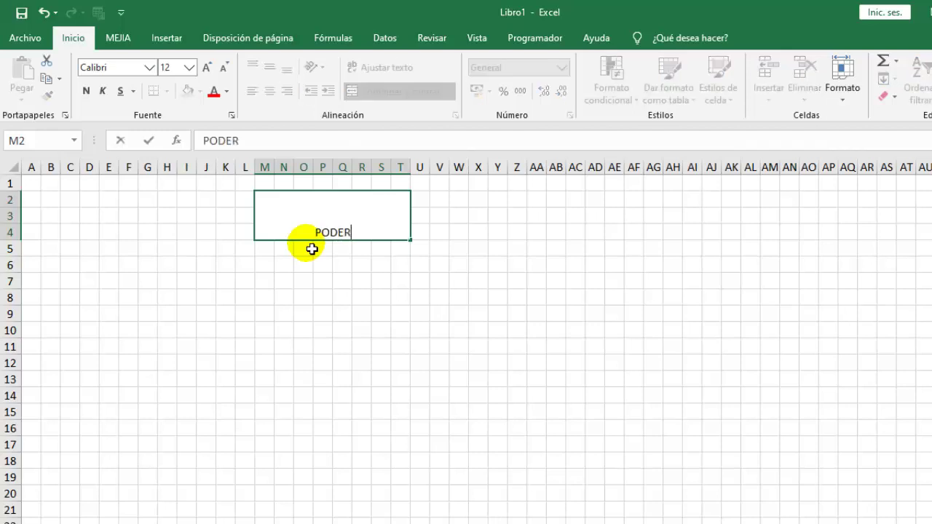
text(ES DE )
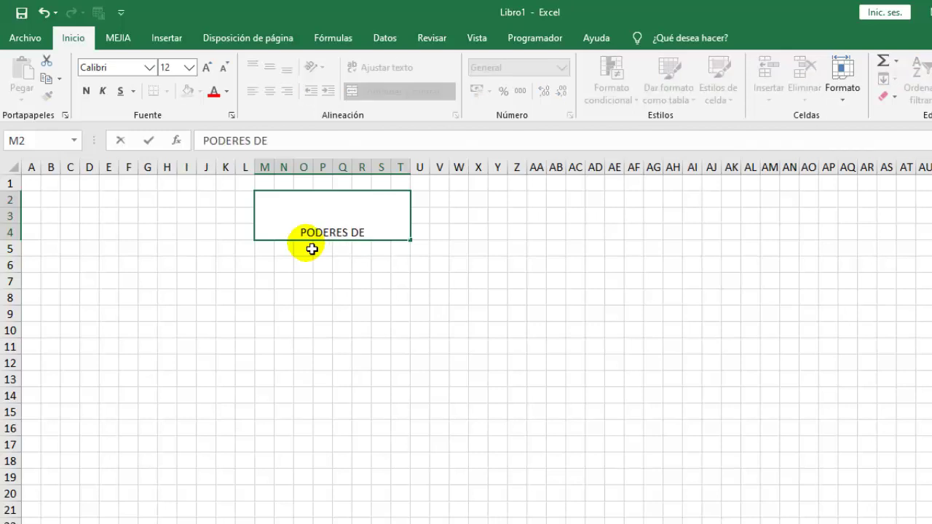
text(L ESTADO)
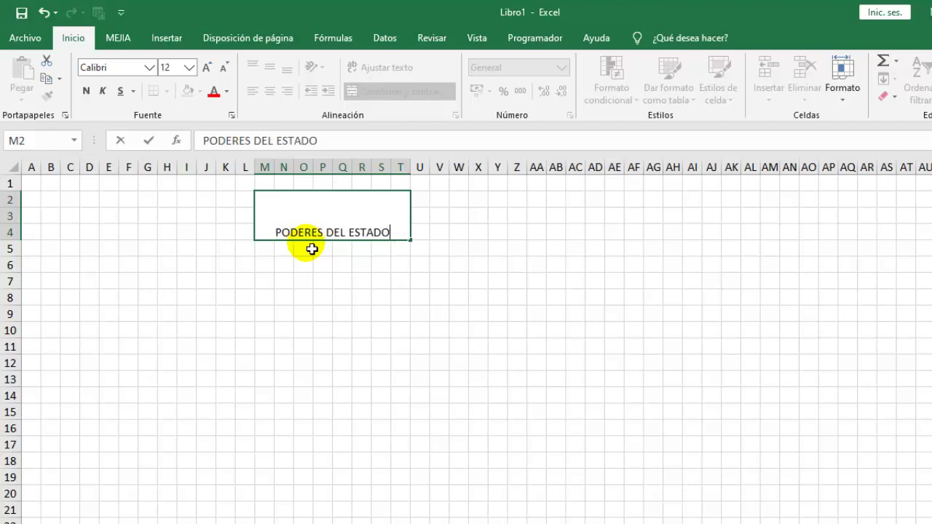
click(420, 344)
click(369, 223)
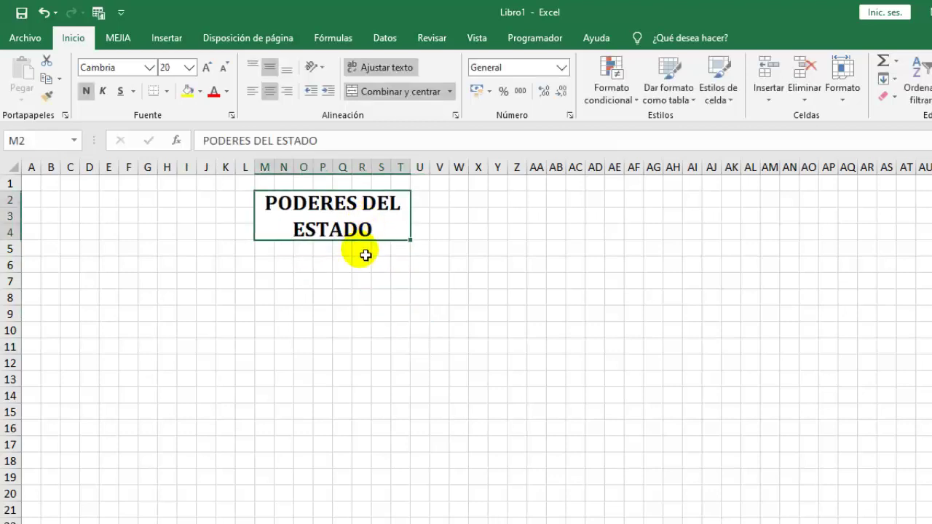
drag(50, 265, 150, 290)
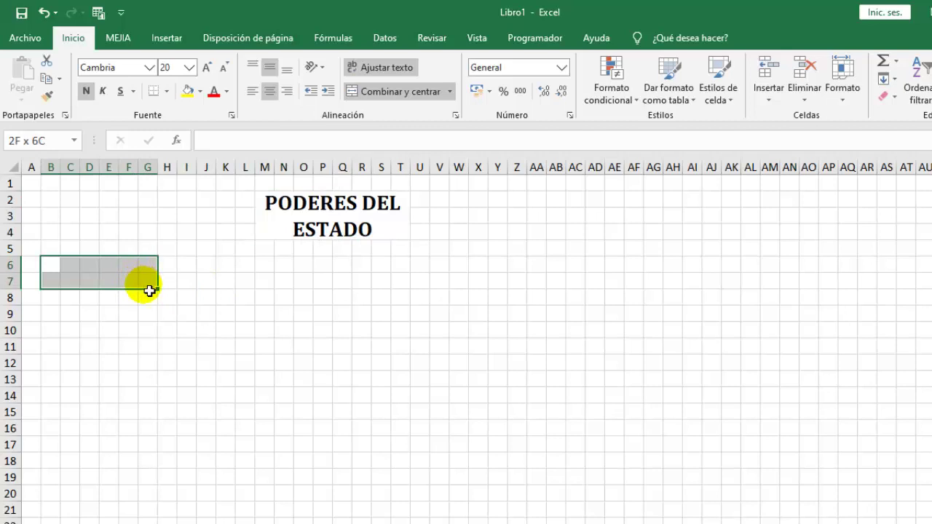
- Merge and wrap B6:G7 and enter PODER EJECUTIVO as the first box
click(389, 93)
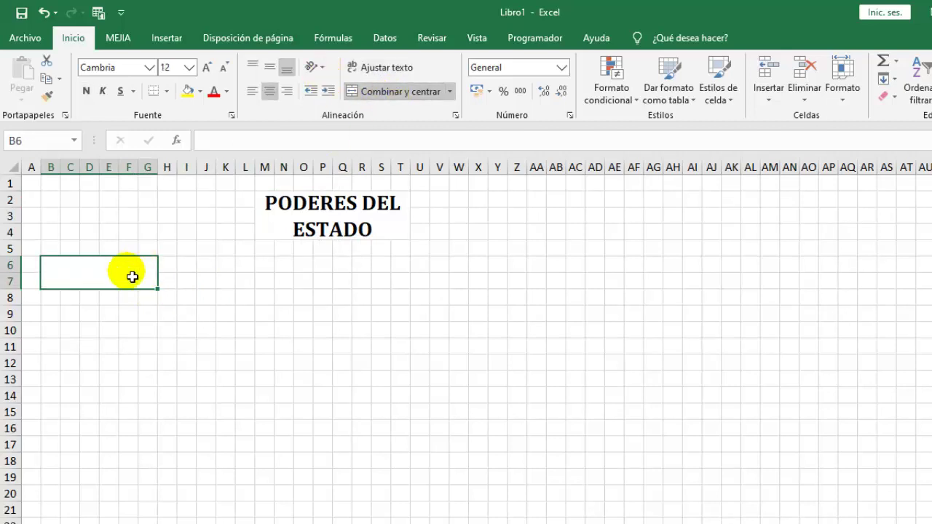
click(378, 67)
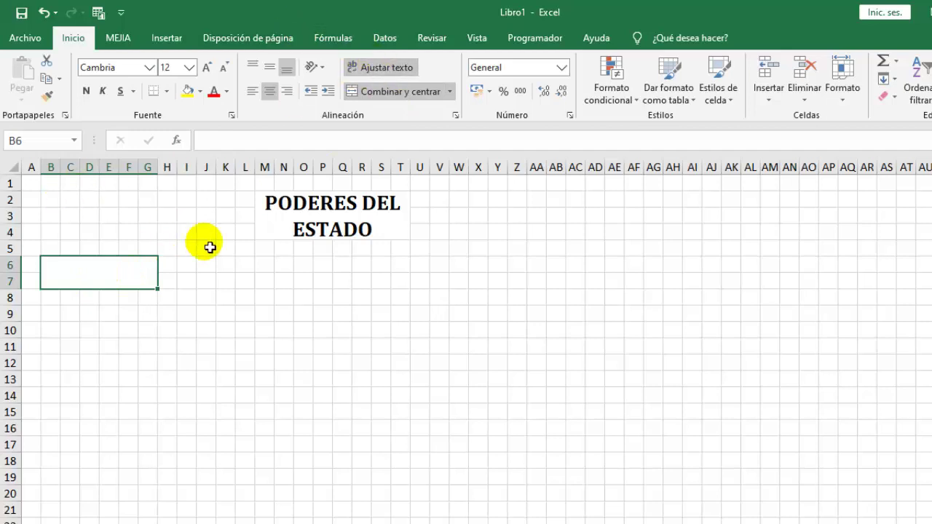
text(POD)
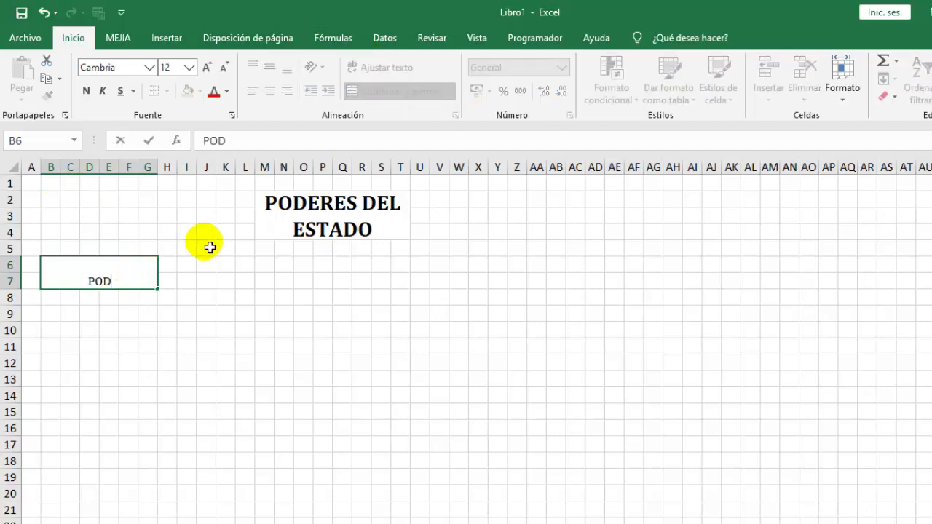
text(ER)
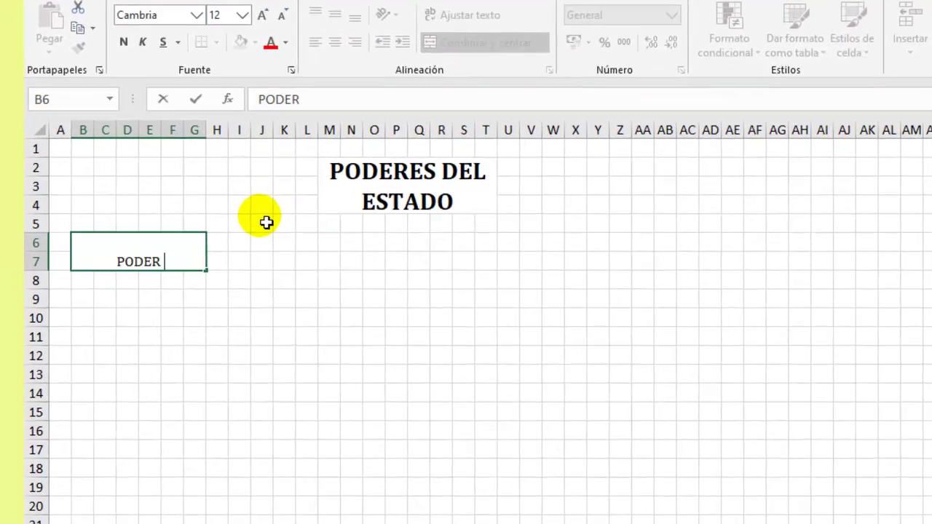
text( EJECUT)
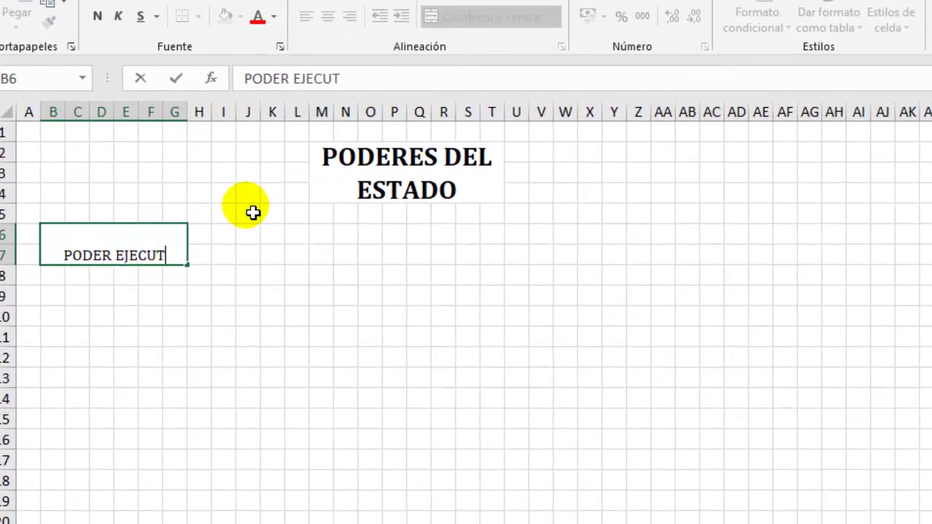
text(IVO)
key(Return)
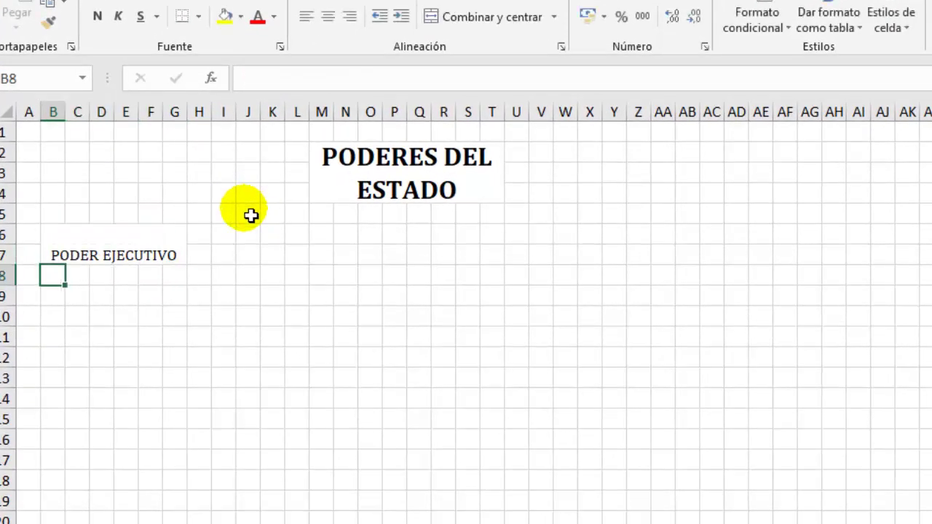
- Edit a box's text in the formula bar to read PODER JUDICIAL
click(127, 253)
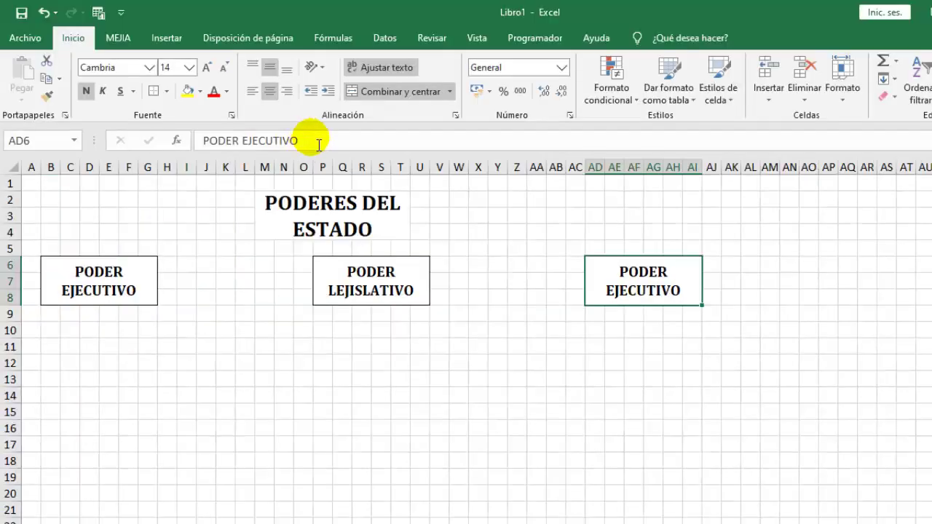
drag(318, 144, 241, 141)
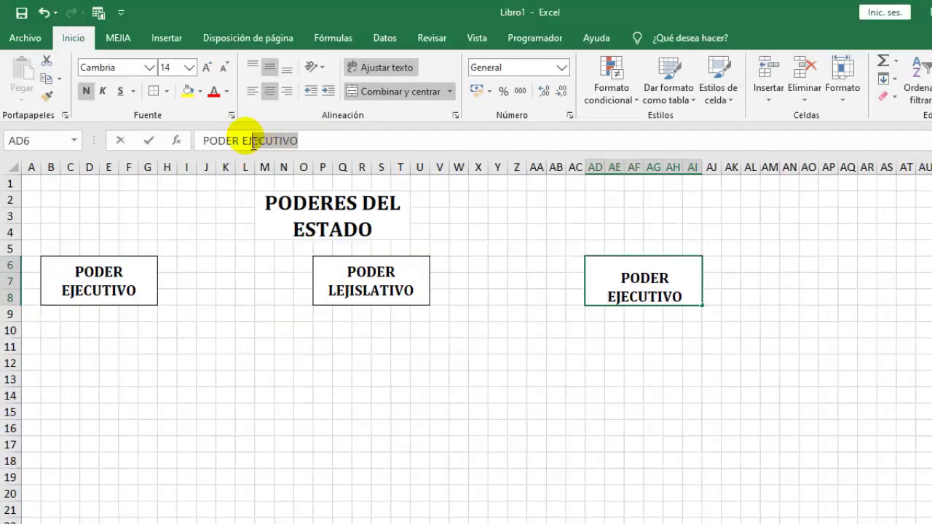
text(JUDICIA)
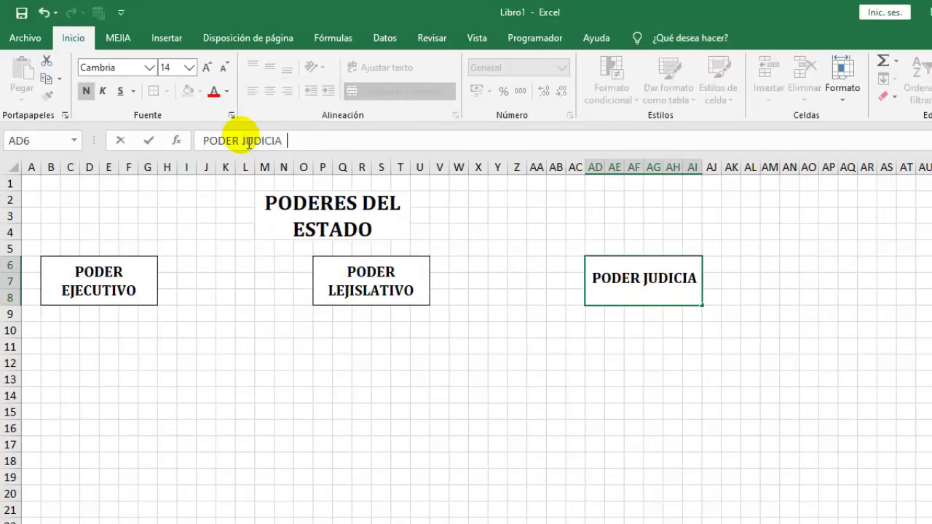
text(L)
key(Return)
click(419, 408)
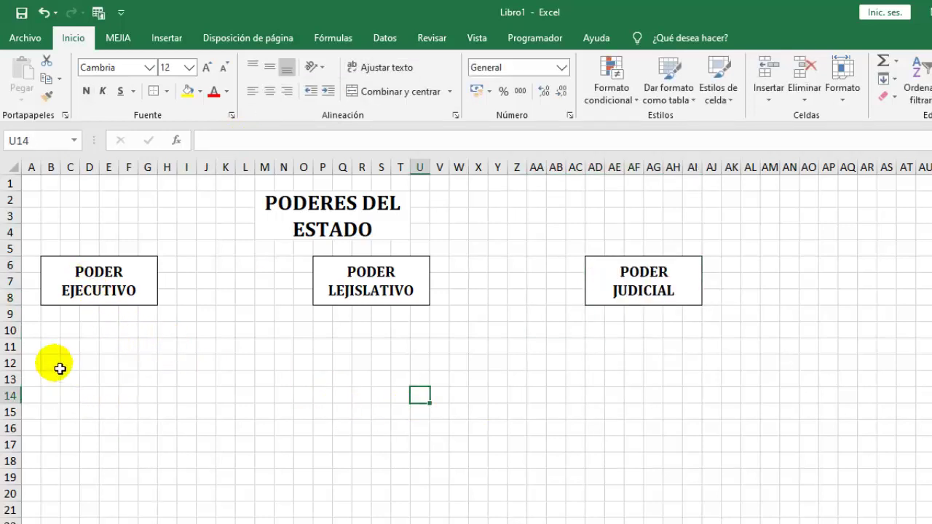
- Paste the Presidencia de la Republica box into B11:F12 and copy it to I11:M12
click(46, 351)
drag(46, 351, 125, 370)
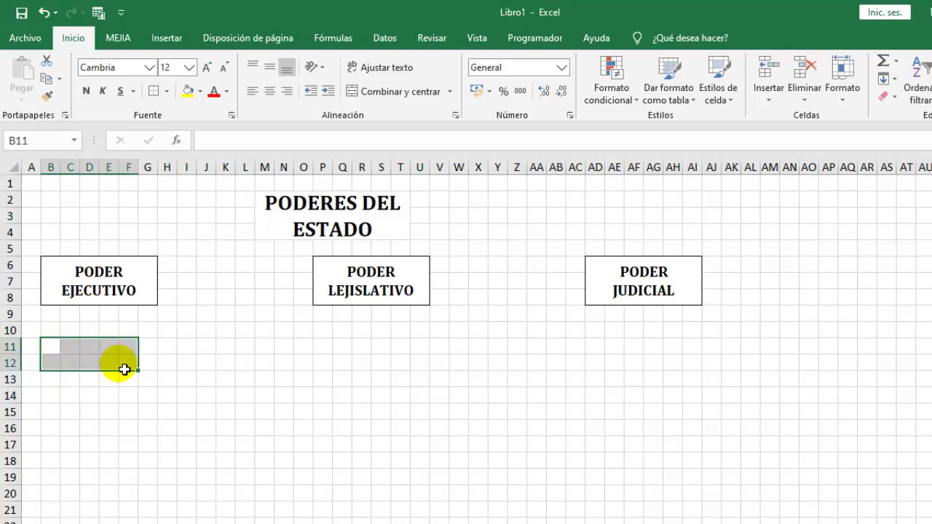
text(Presidencia de la Republica)
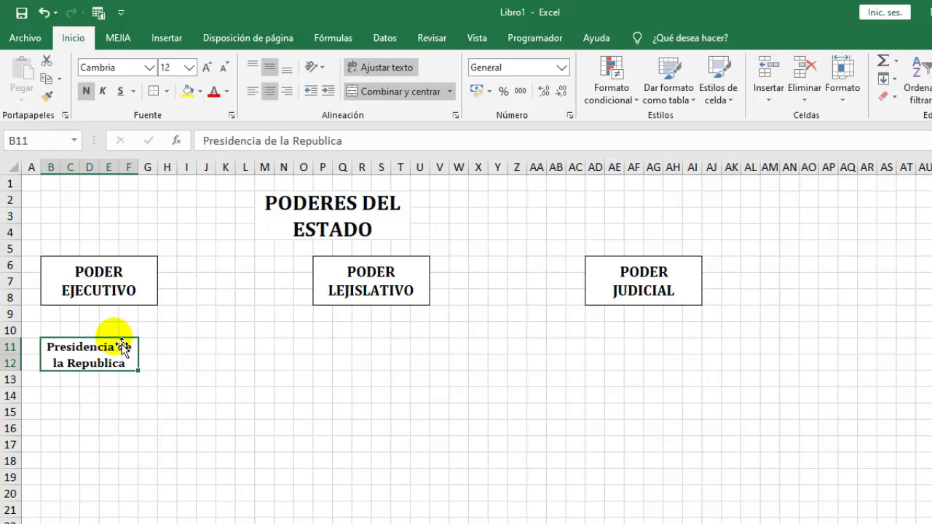
drag(122, 348, 245, 342)
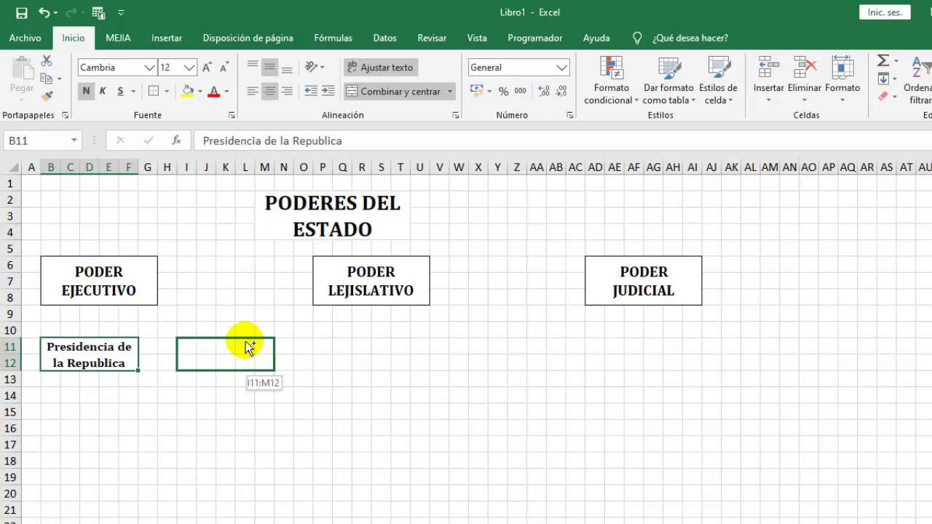
drag(245, 342, 251, 347)
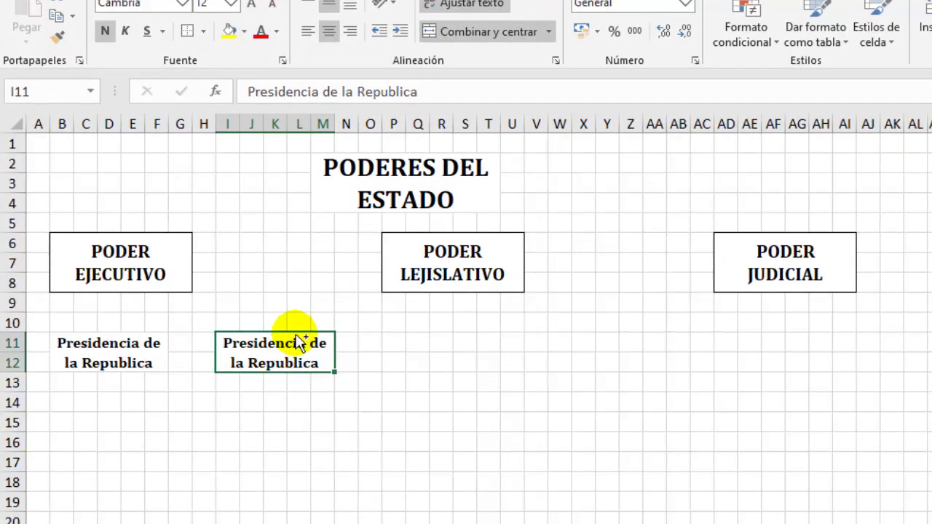
- Copy the box to P11:T12 and overtype the copies with Consejo de Ministros and Ministros
drag(298, 342, 476, 346)
click(301, 357)
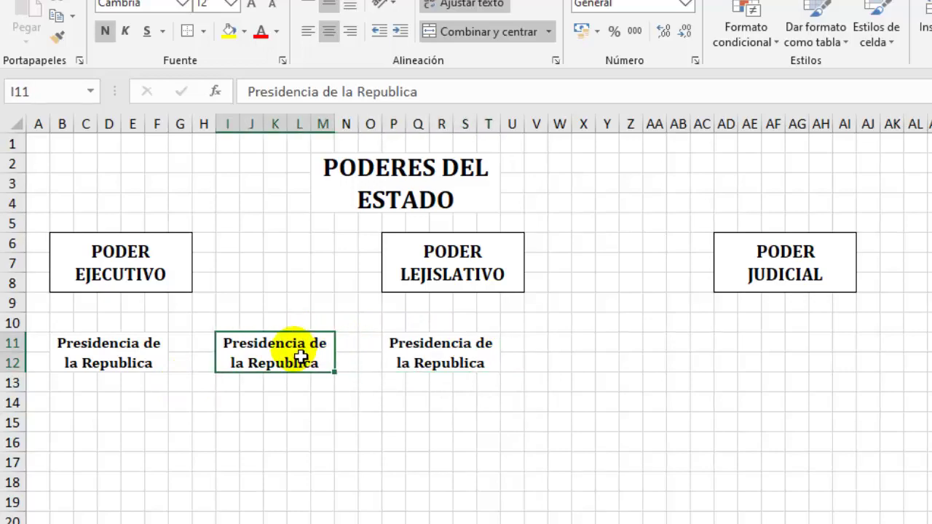
text(Consejo de Min)
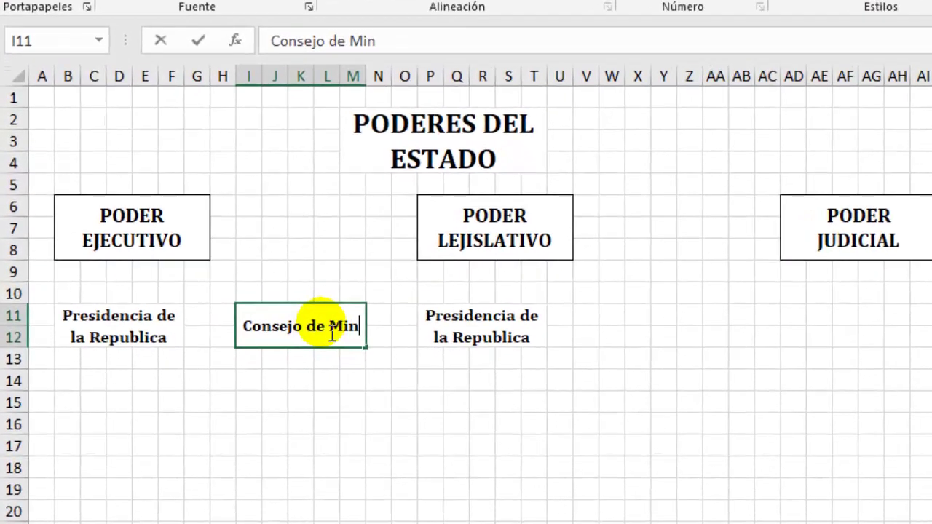
text(istros)
click(386, 361)
text(M)
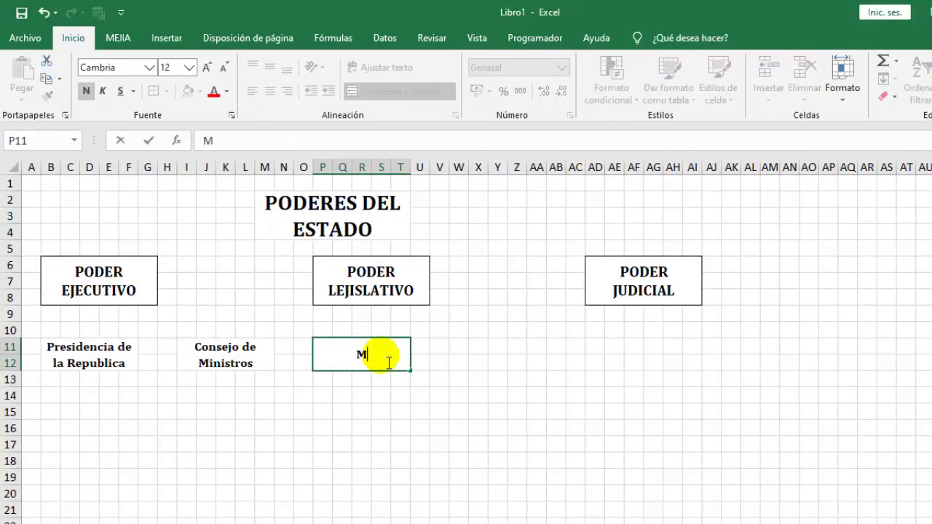
text(inistros)
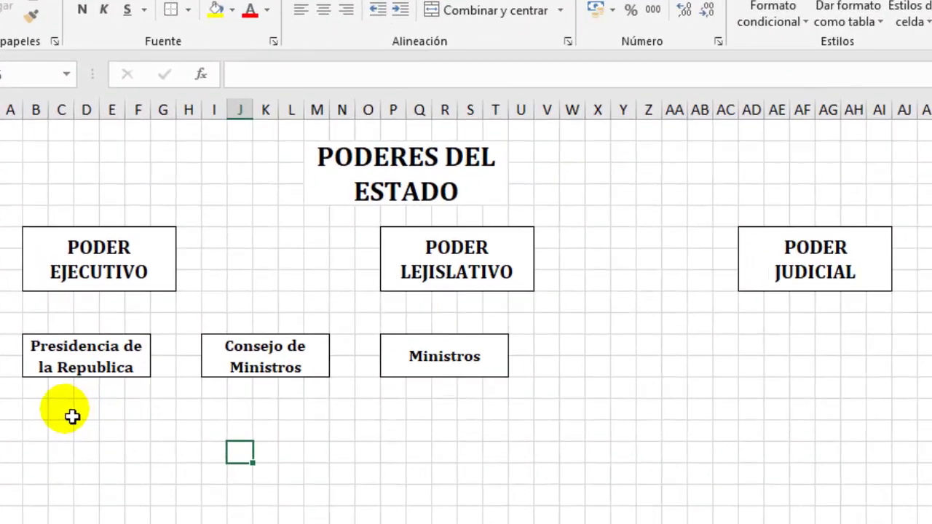
- Make the Hacer cumplir la constitucion note wrapped italic and copy it to B17 as orden y seguridad
click(45, 416)
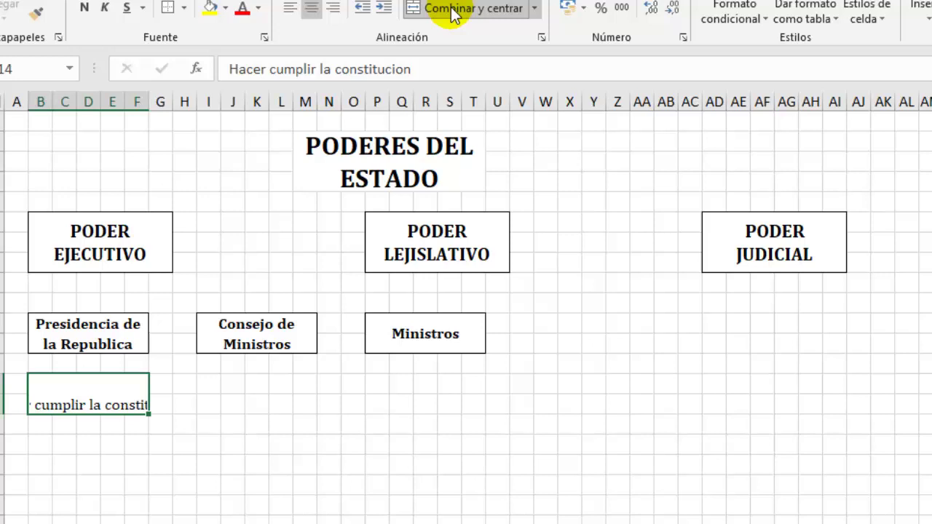
click(466, 2)
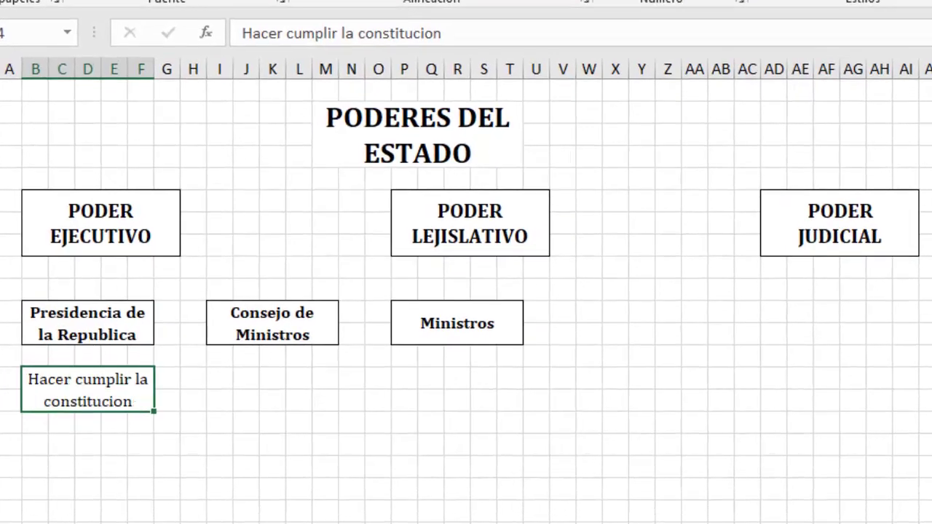
key(ctrl+k)
drag(35, 441, 117, 468)
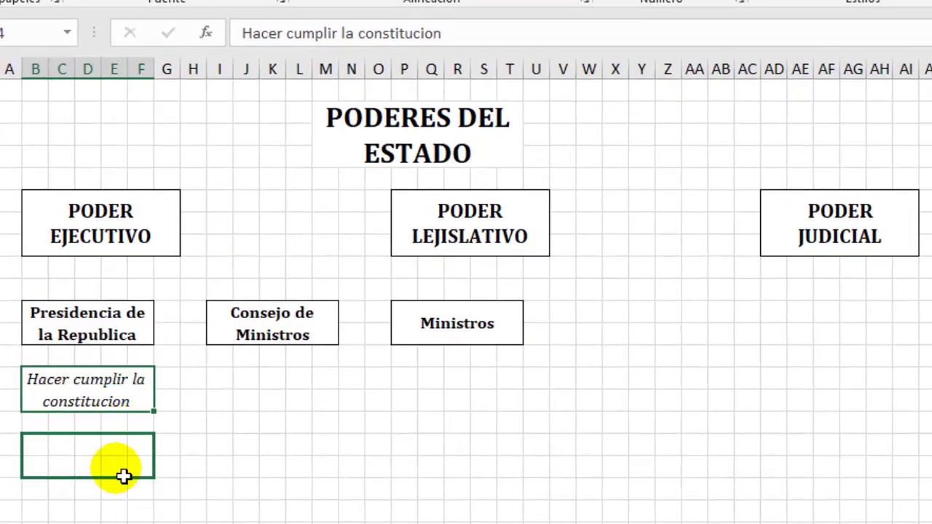
drag(117, 470, 118, 467)
text(orden y seguridad)
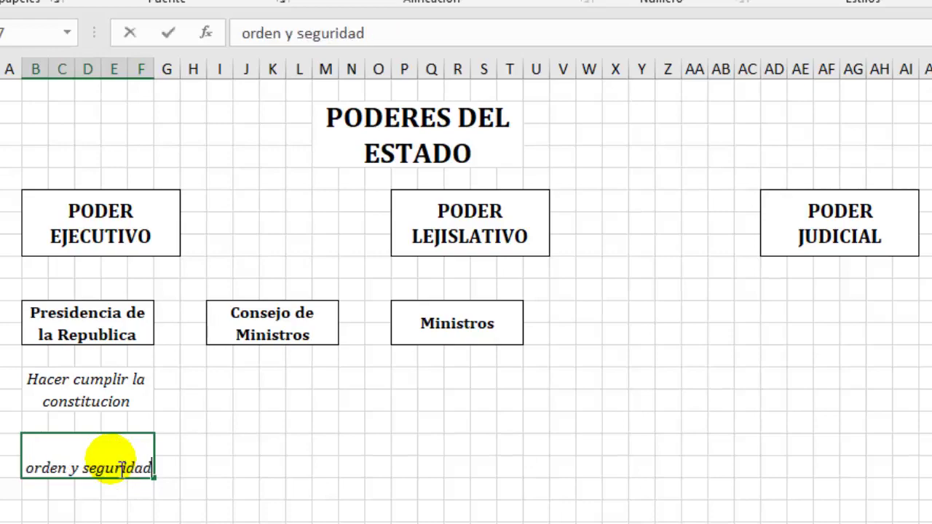
key(Return)
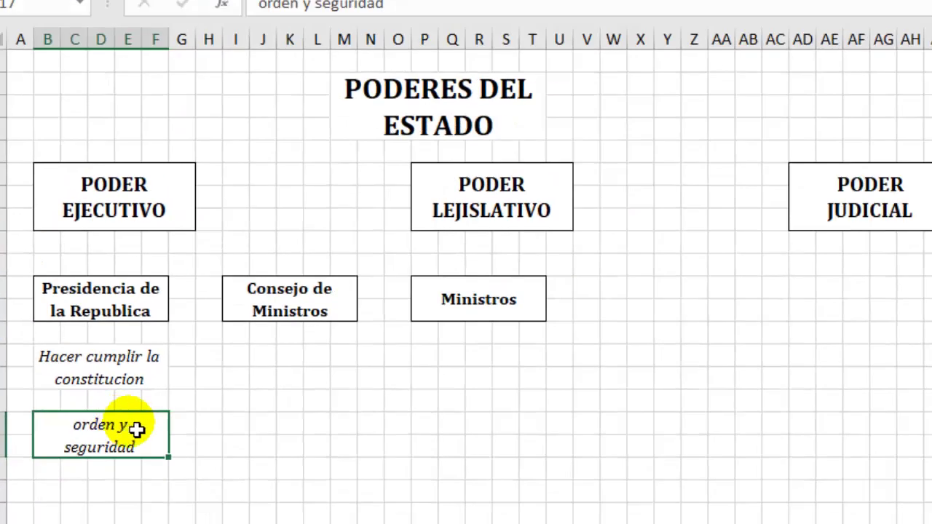
- Copy the note to I14:M15 under Consejo de Ministros as Aprobar los proyectos de ley
click(115, 358)
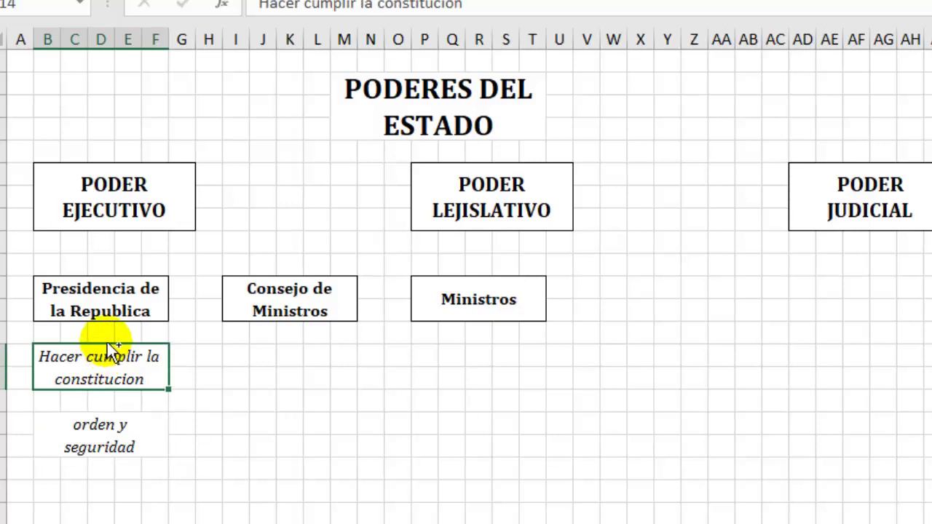
drag(105, 342, 291, 356)
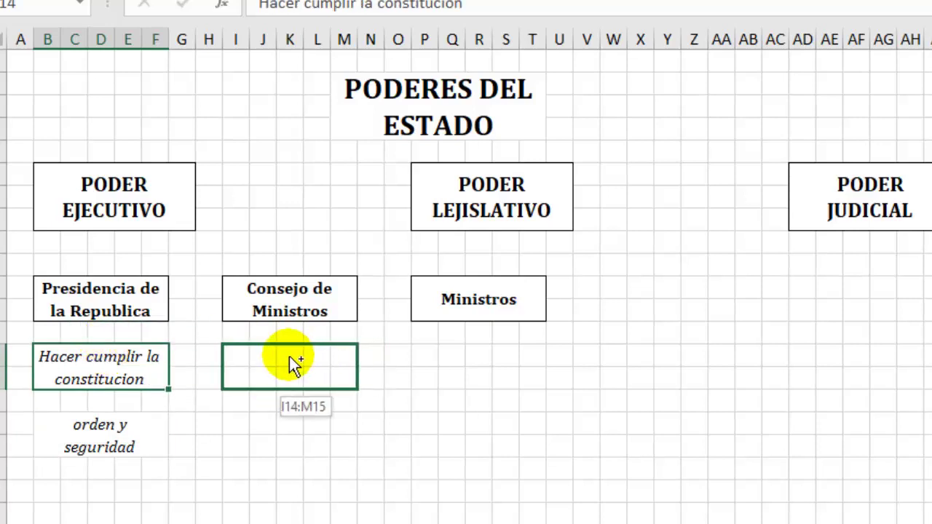
drag(289, 356, 297, 363)
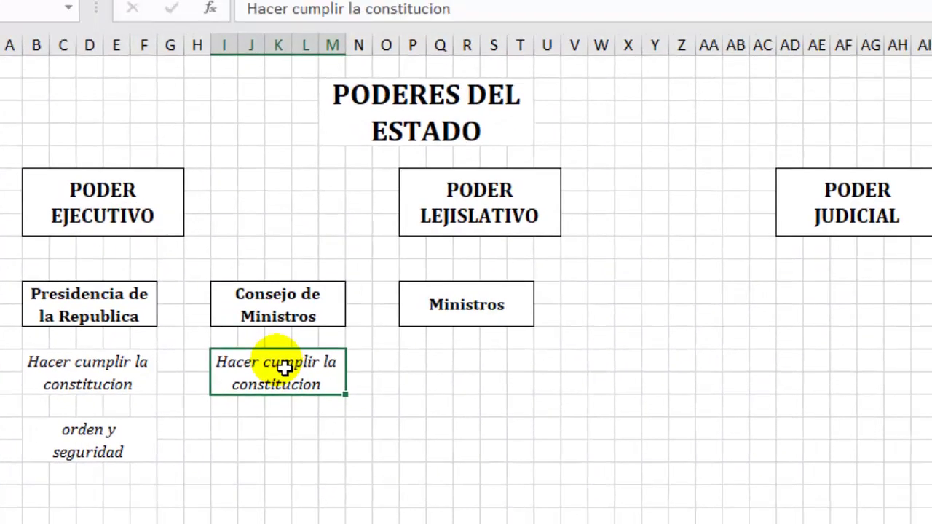
text(A)
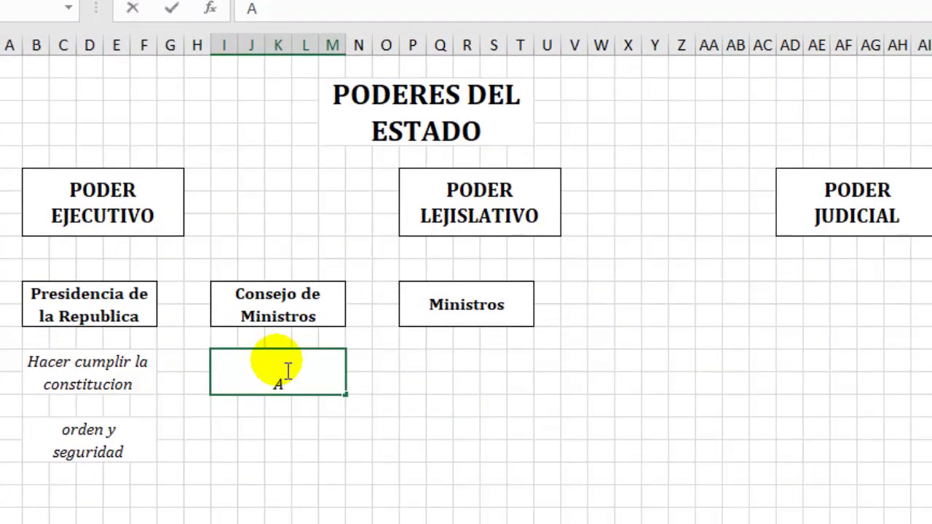
text(probar los proyec)
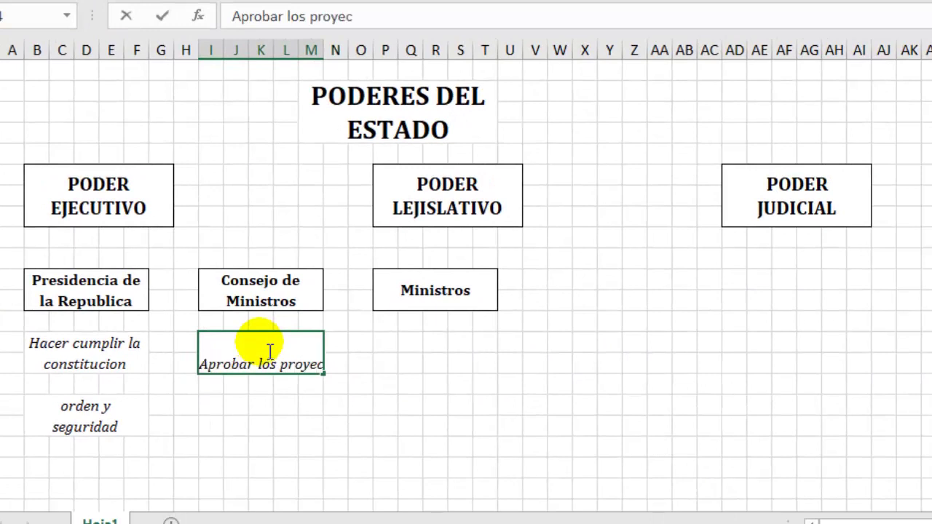
text(tos de )
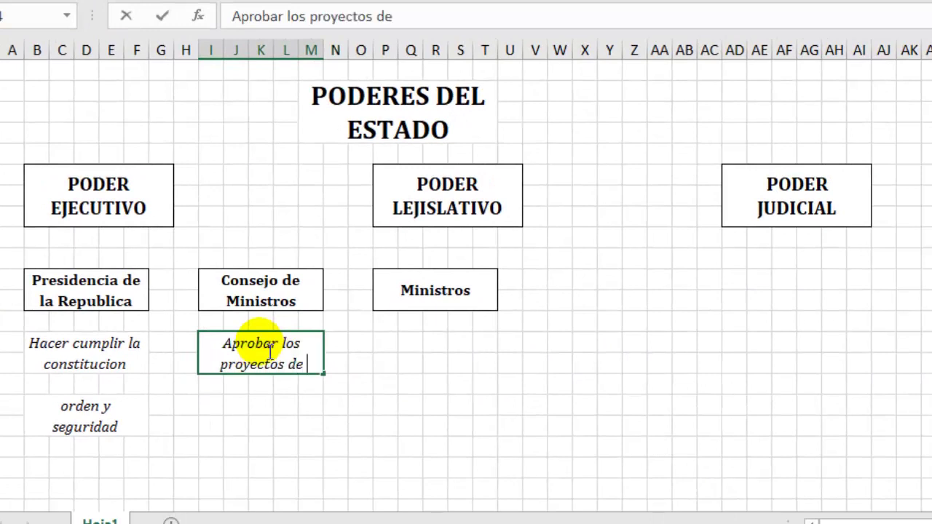
text(ley)
key(Return)
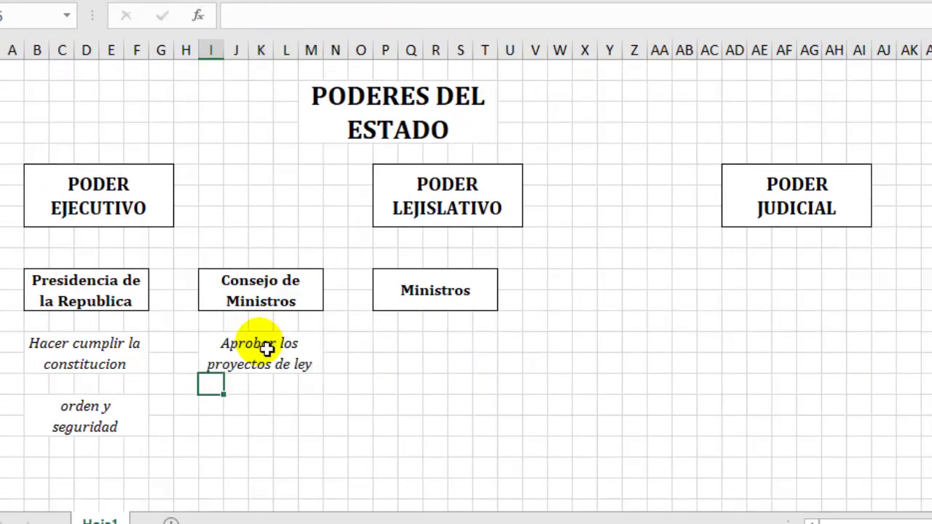
- Copy the italic note under Ministros and fill it with Formular, Aprobar, Ejecutar and Supervisar
click(251, 343)
drag(240, 334, 434, 353)
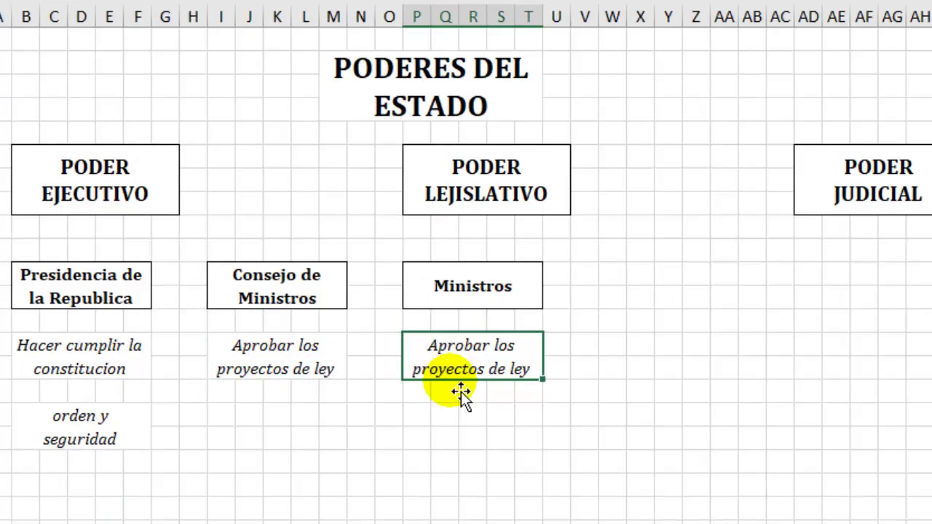
text(Formular)
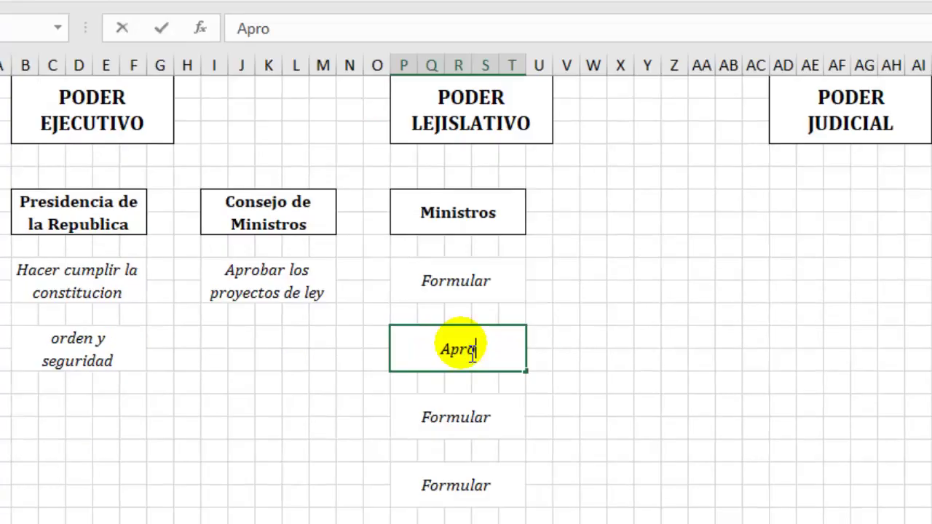
text(bar)
click(464, 434)
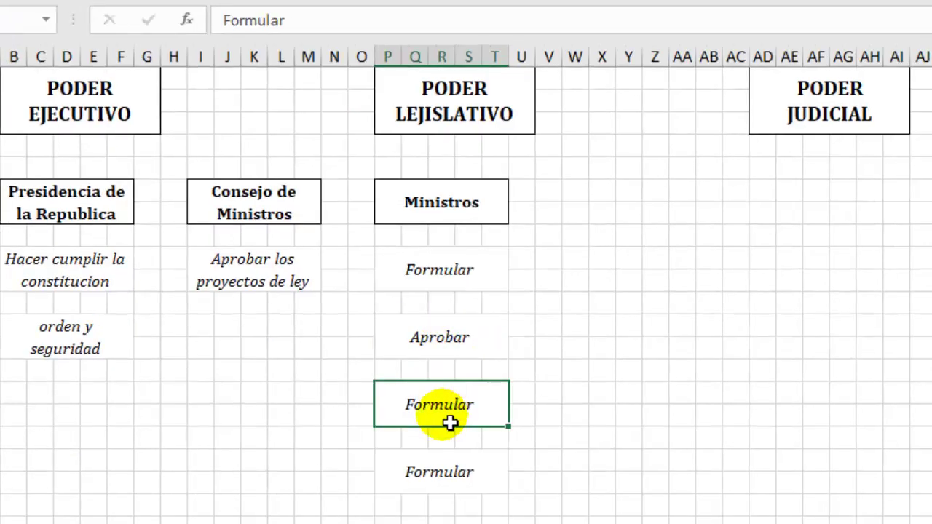
text(Ejecutar)
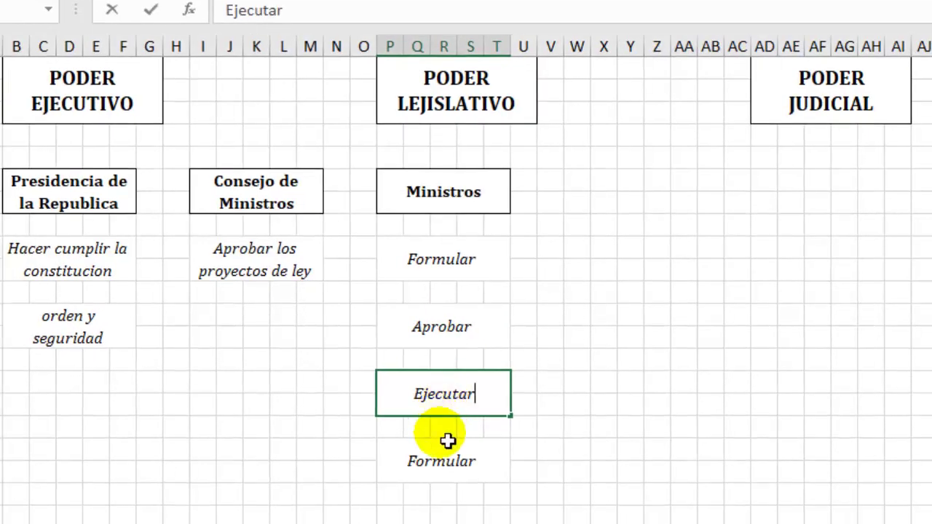
click(451, 474)
text(Sup)
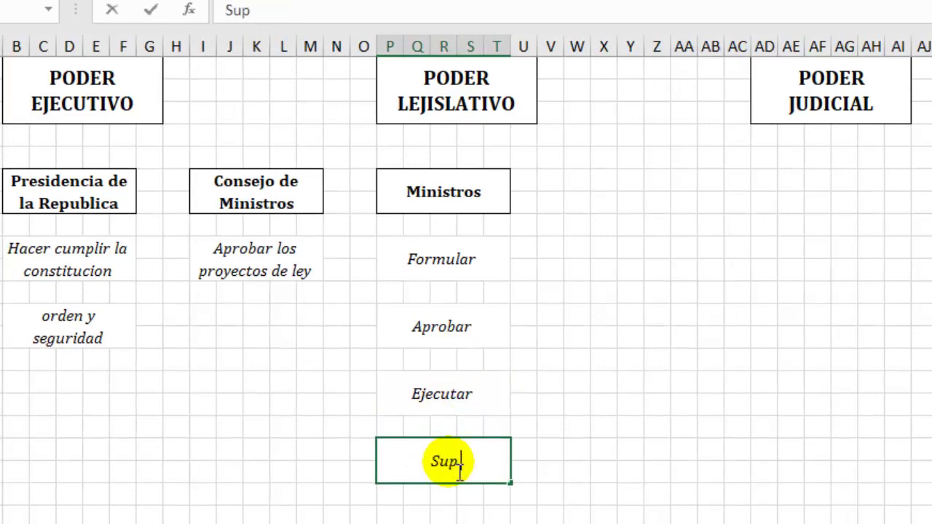
text(ervisar)
key(Return)
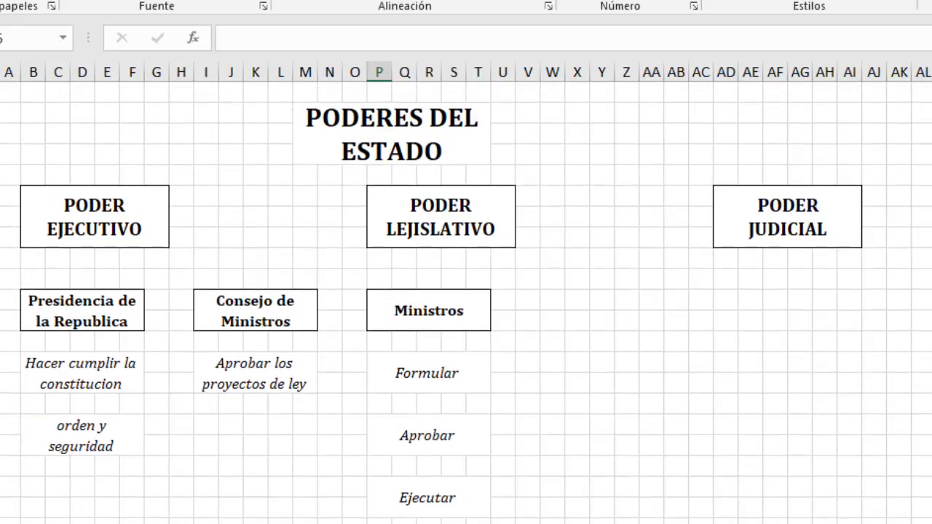
- Relocate PODER LEJISLATIVO to the right and PODER EJECUTIVO above Consejo de Ministros
mouse_move(435, 187)
mouse_down()
mouse_move(801, 171)
mouse_move(925, 375)
mouse_move(925, 354)
mouse_up()
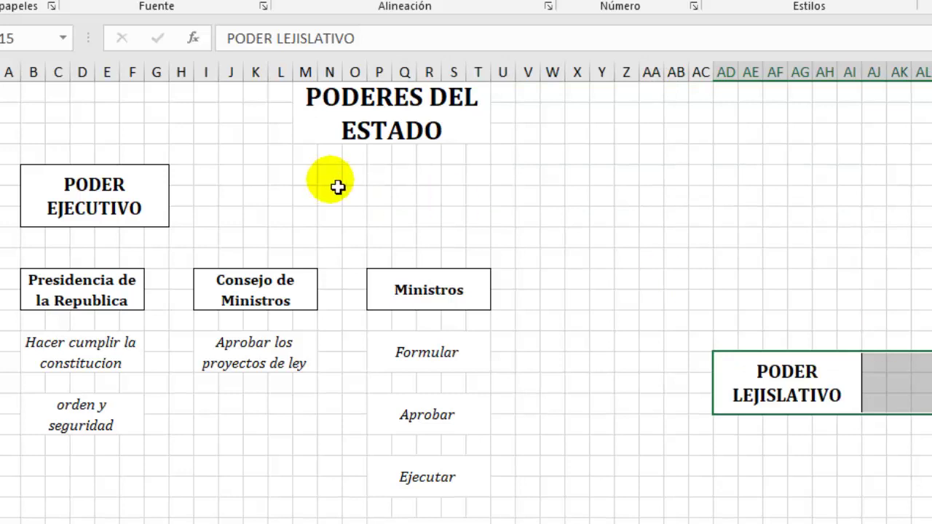
click(93, 185)
mouse_move(84, 166)
mouse_down()
mouse_move(801, 187)
mouse_move(246, 188)
mouse_up()
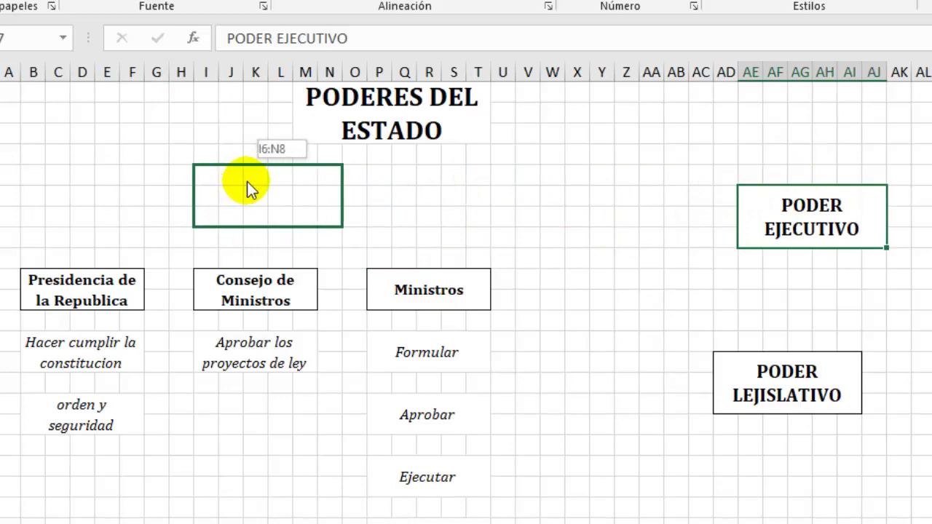
drag(243, 182, 239, 182)
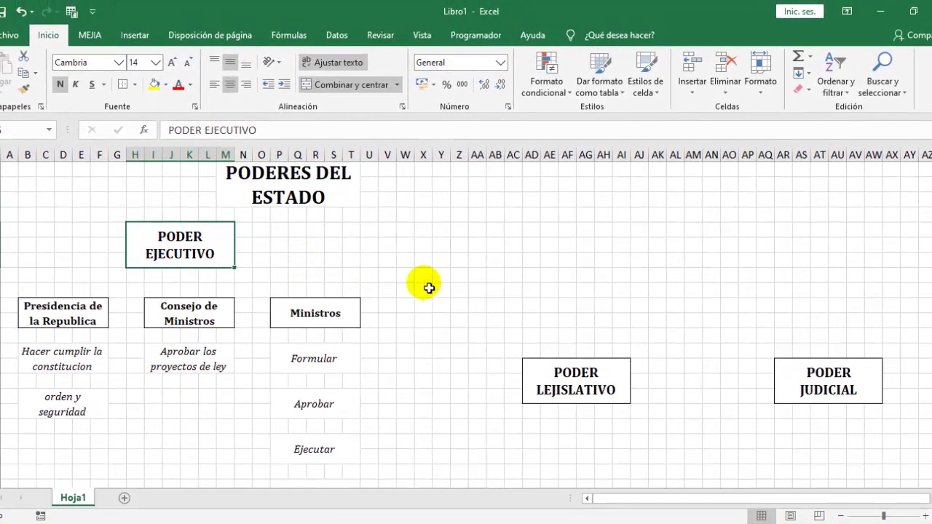
- Move PODER LEJISLATIVO up to W6:AB8, level with PODER EJECUTIVO
click(589, 353)
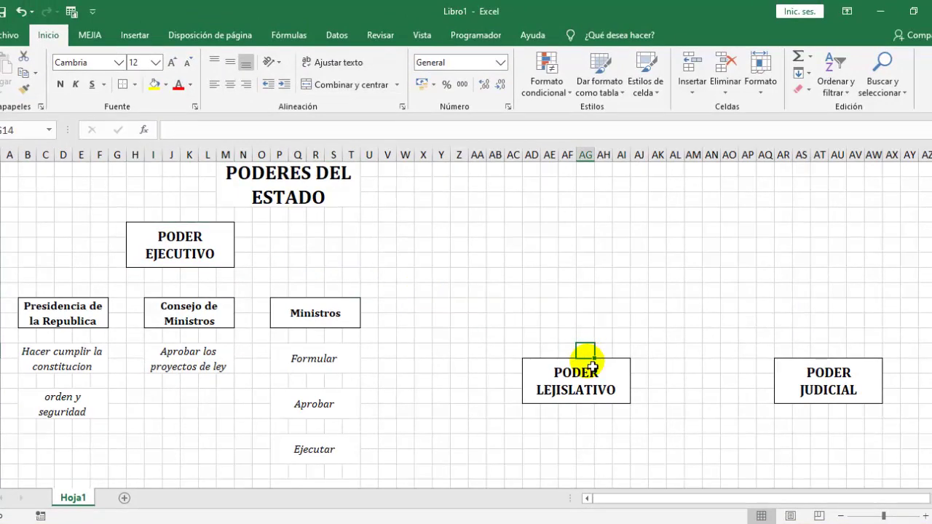
click(578, 360)
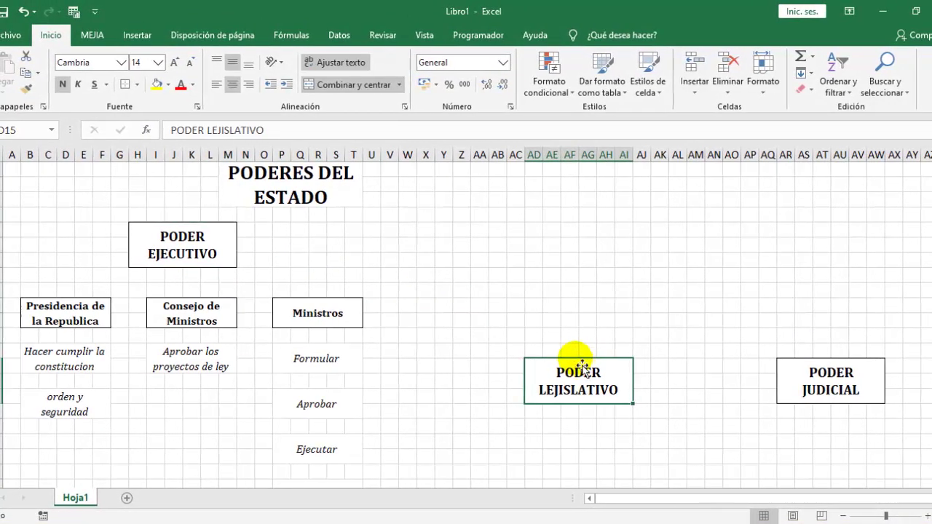
drag(573, 354, 455, 241)
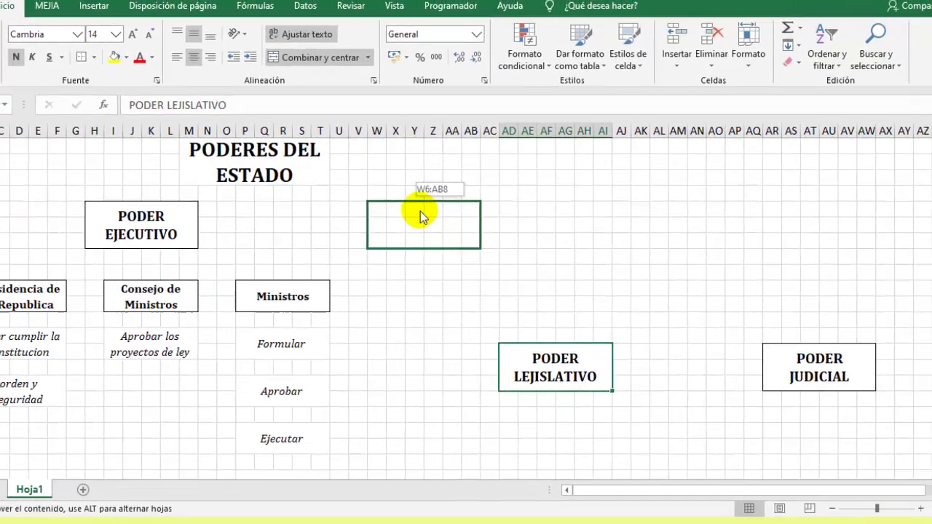
drag(455, 241, 455, 240)
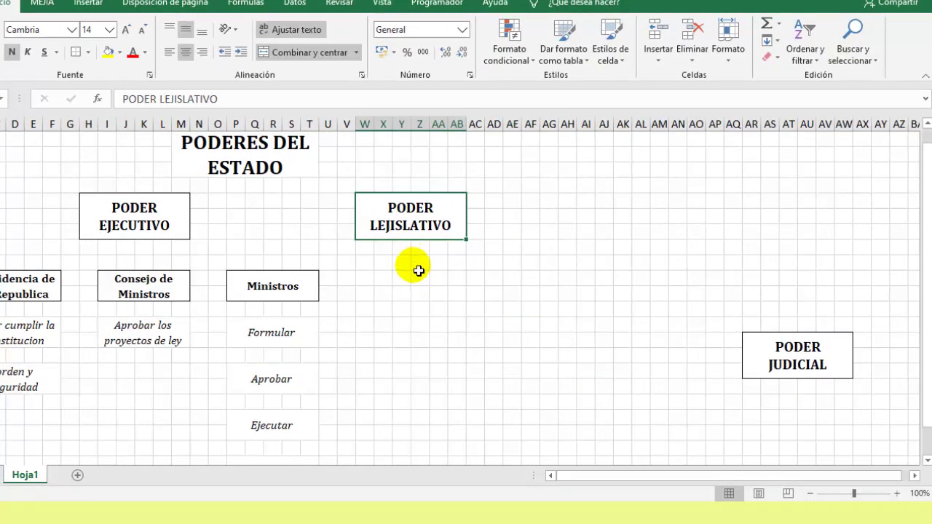
- Add a FUNCIONES label and a merged, wrapped W12:AB13 cell reading Crear, modificar y Derogar Leyes
click(399, 264)
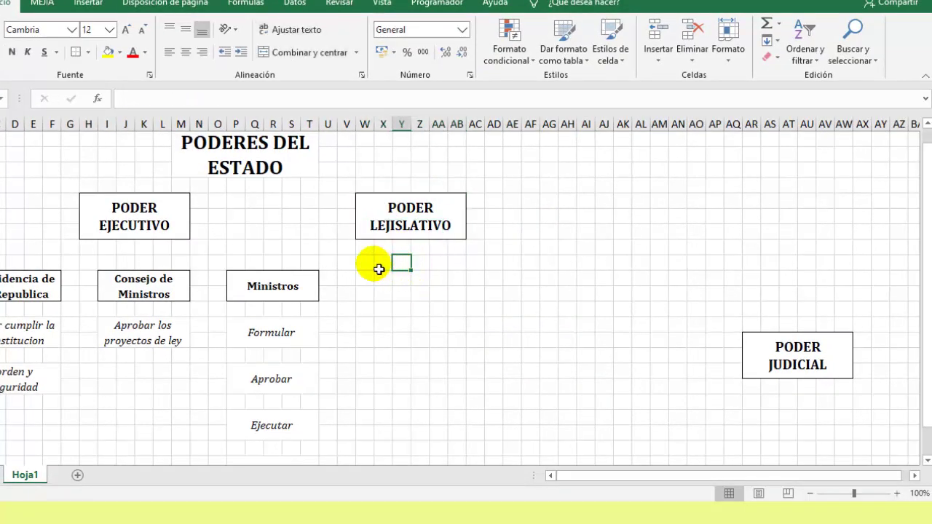
drag(378, 270, 456, 265)
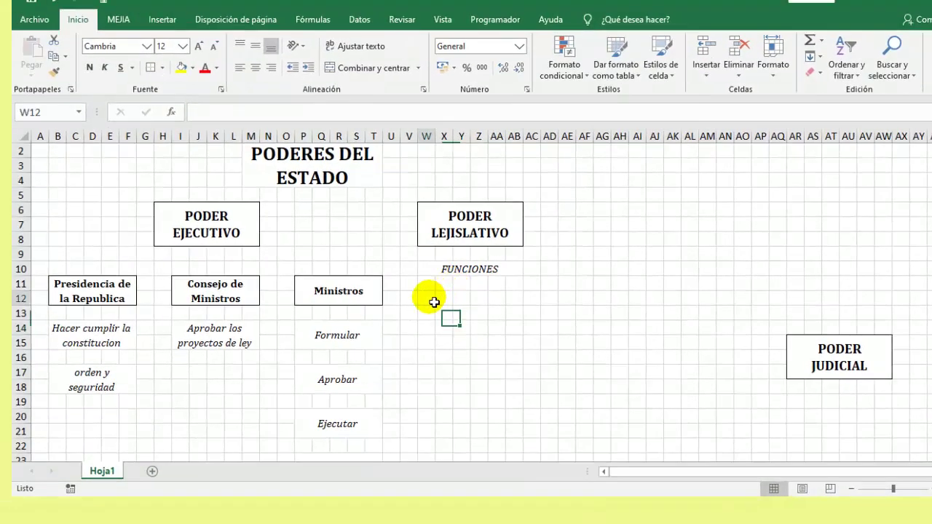
drag(428, 300, 520, 319)
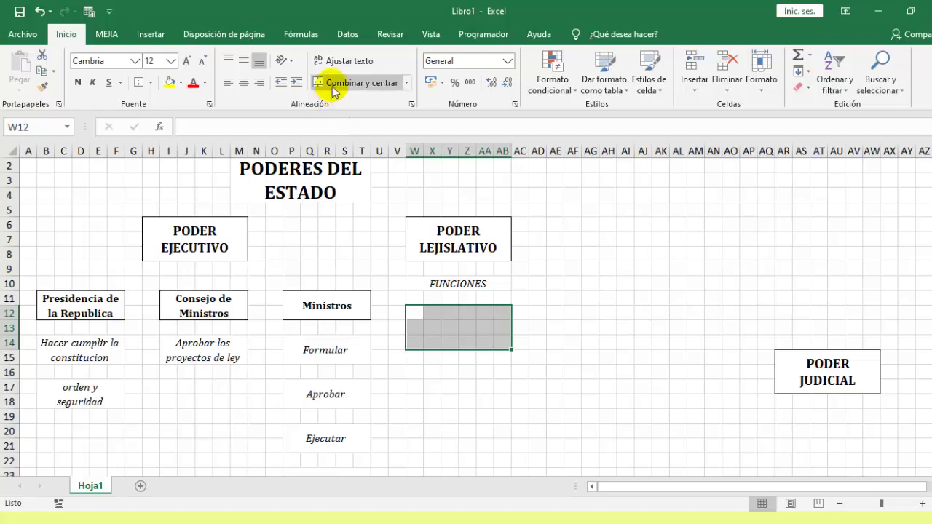
click(334, 85)
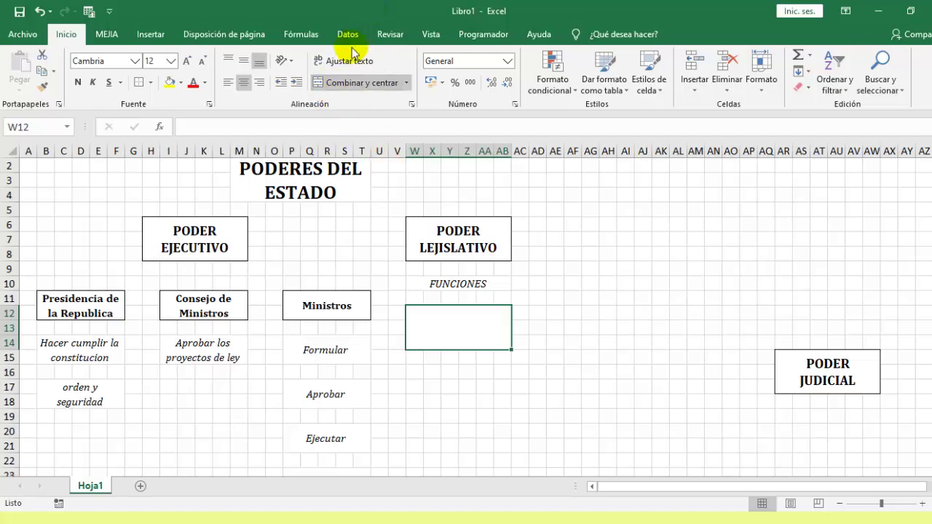
click(346, 63)
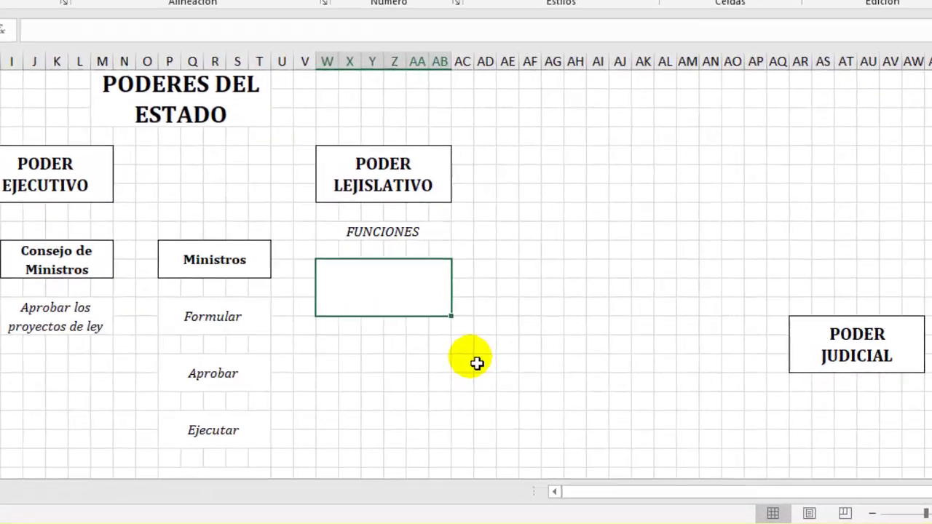
text(Crear)
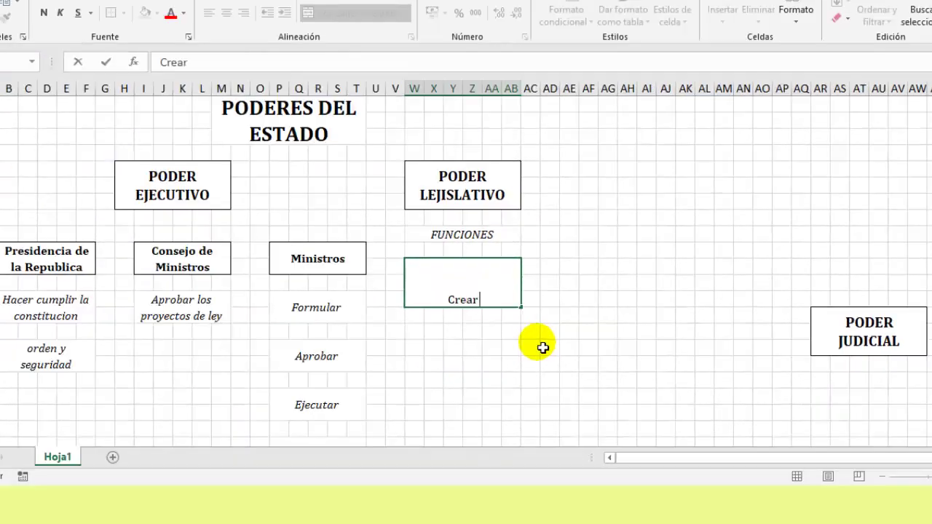
text(, modifi)
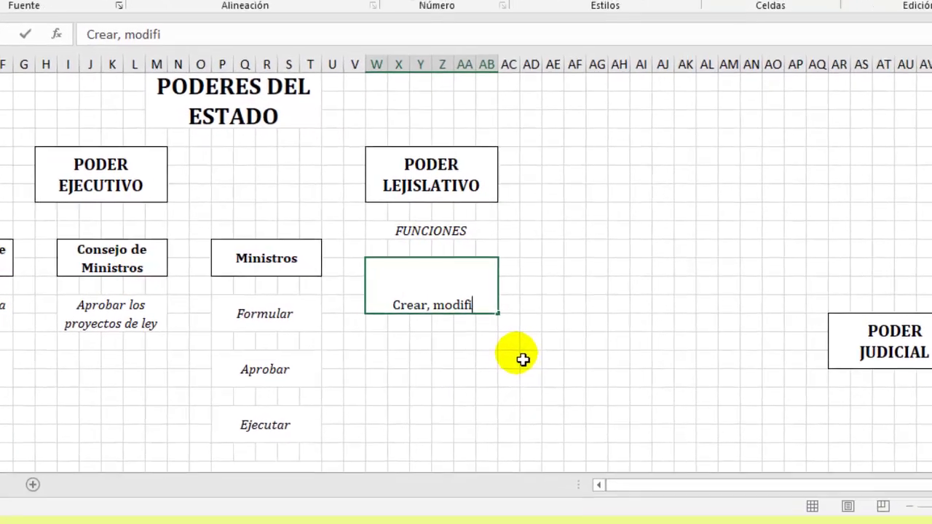
text(car y D)
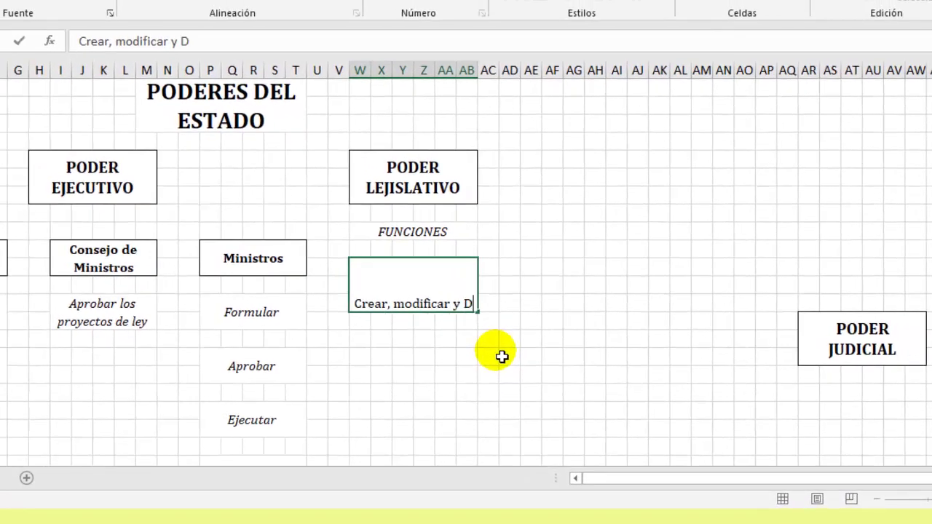
text(erogar Leyes)
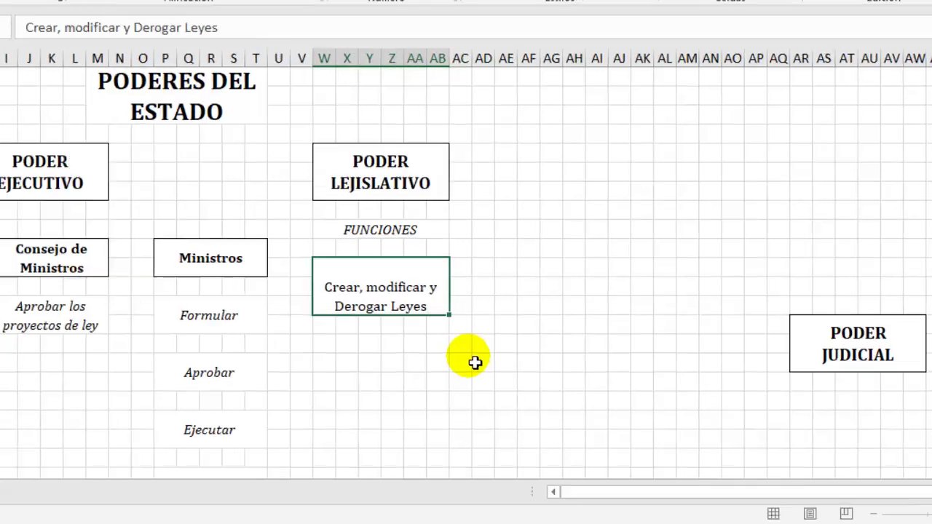
key(Return)
click(402, 314)
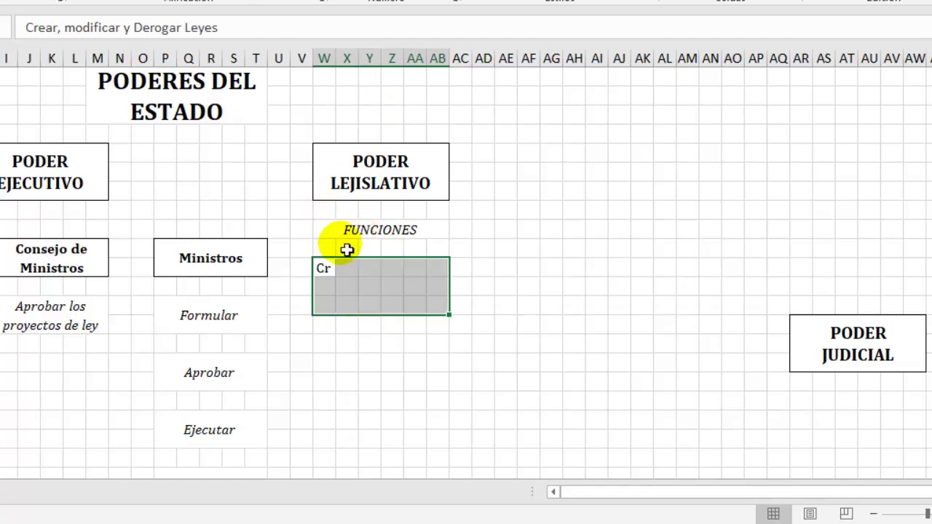
- Re-merge the Crear, modificar y Derogar Leyes cell over fewer rows and copy it down to W15:AB16
mouse_move(408, 298)
mouse_down()
mouse_move(330, 270)
mouse_move(444, 290)
mouse_up()
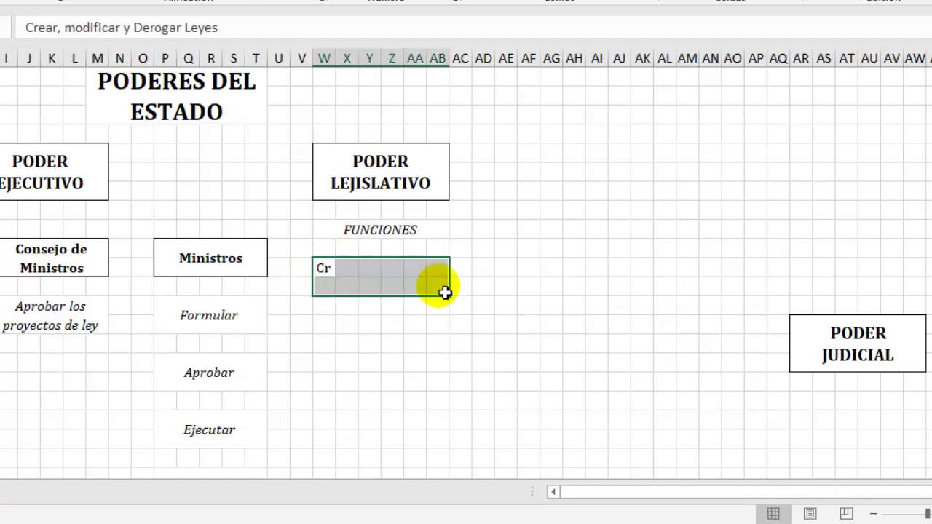
key(alt+h)
key(m)
key(c)
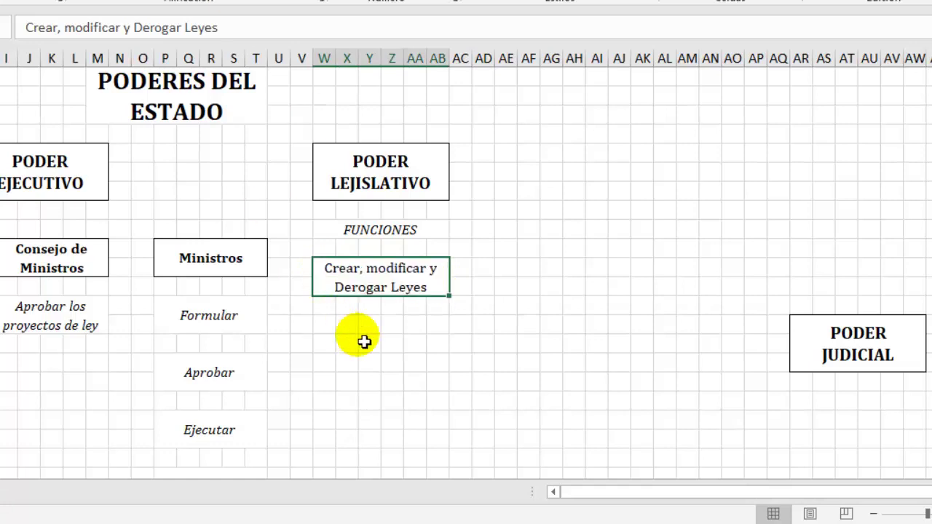
click(364, 340)
click(364, 281)
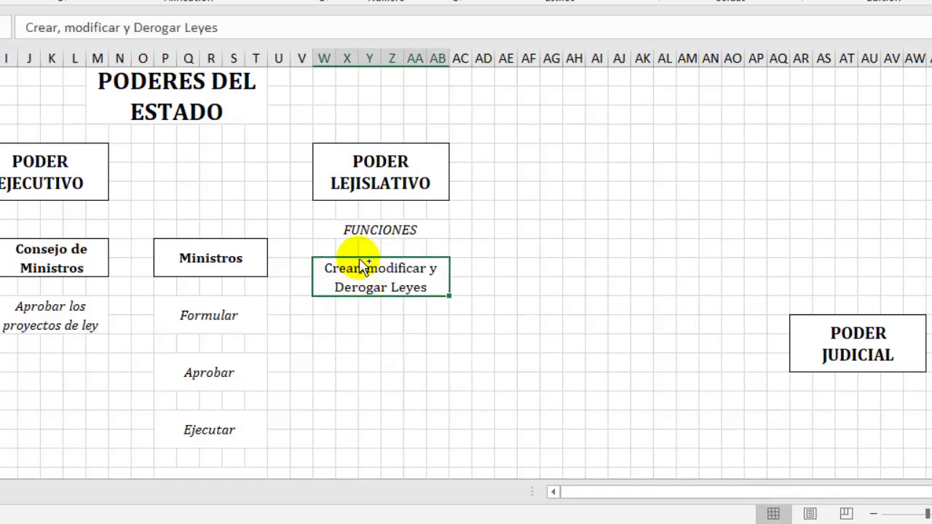
drag(365, 266, 366, 327)
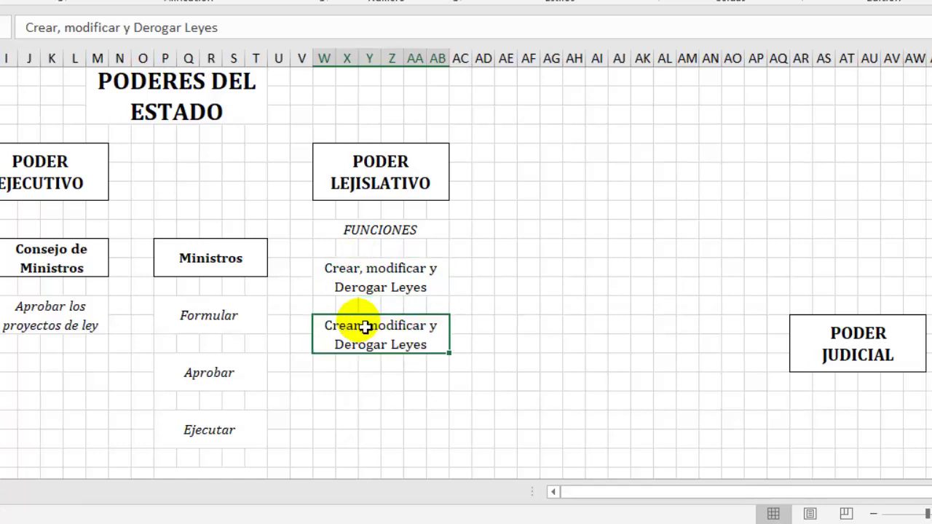
- Enter Aprobar el presupuesto and Funcion Fiscalizadora in the copied function cells
text(Ap)
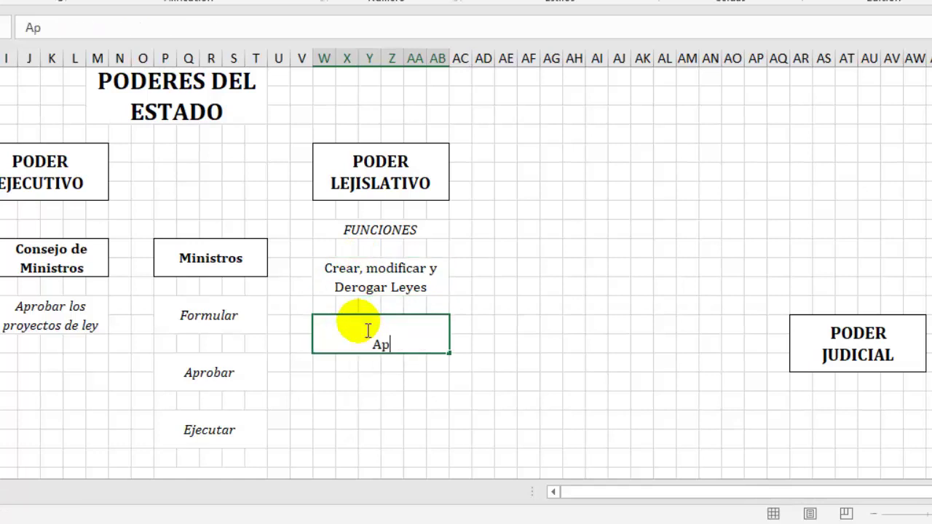
text(pr)
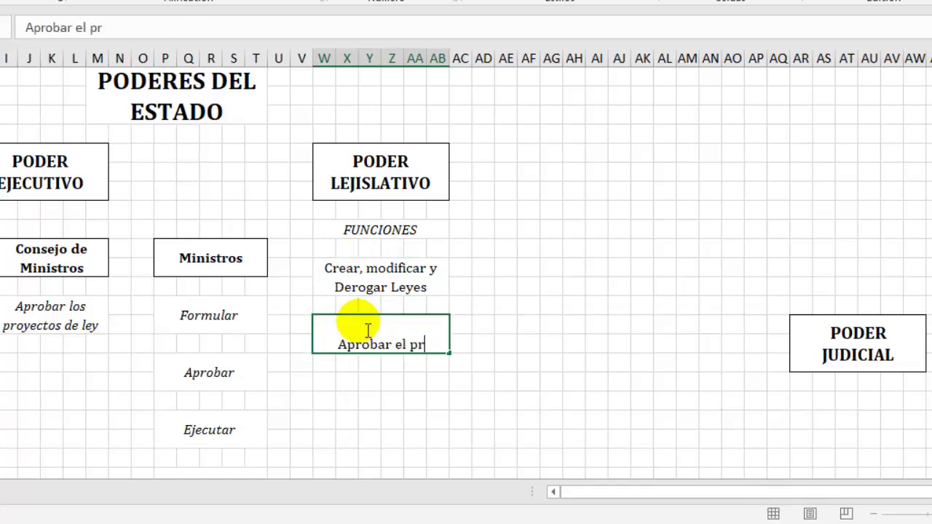
text(esuu)
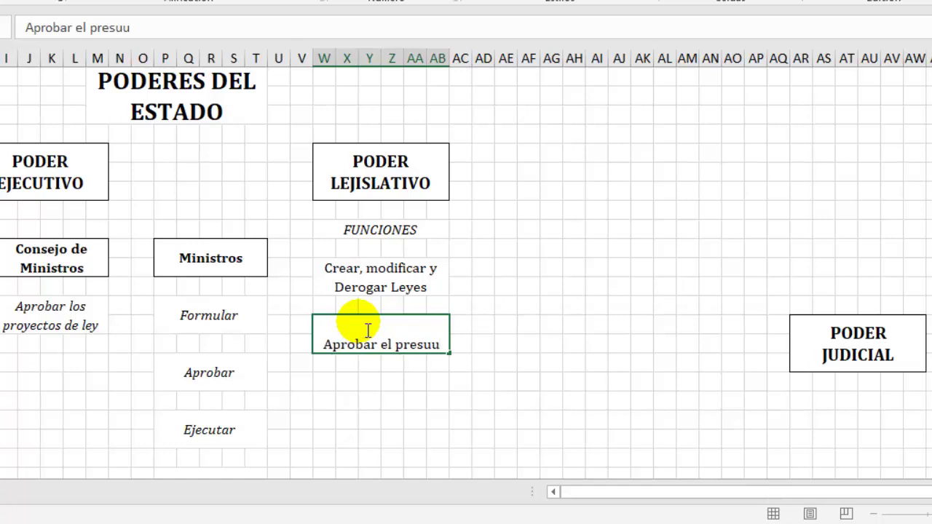
key(BackSpace)
text(puest)
key(Return)
click(368, 329)
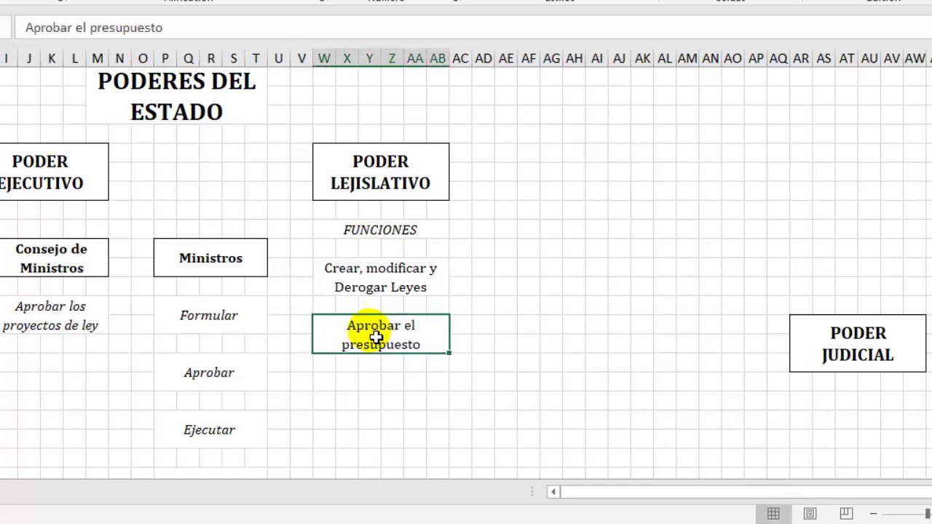
click(366, 391)
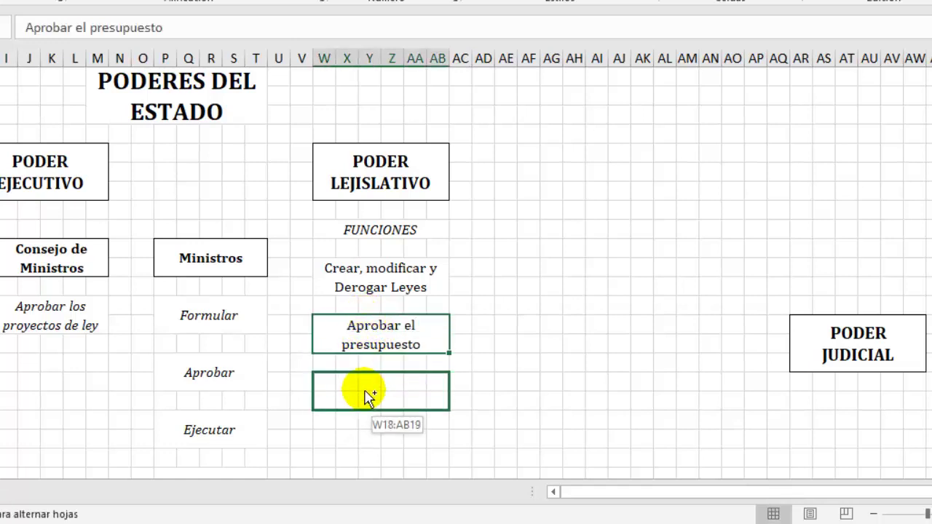
text(Funcion F)
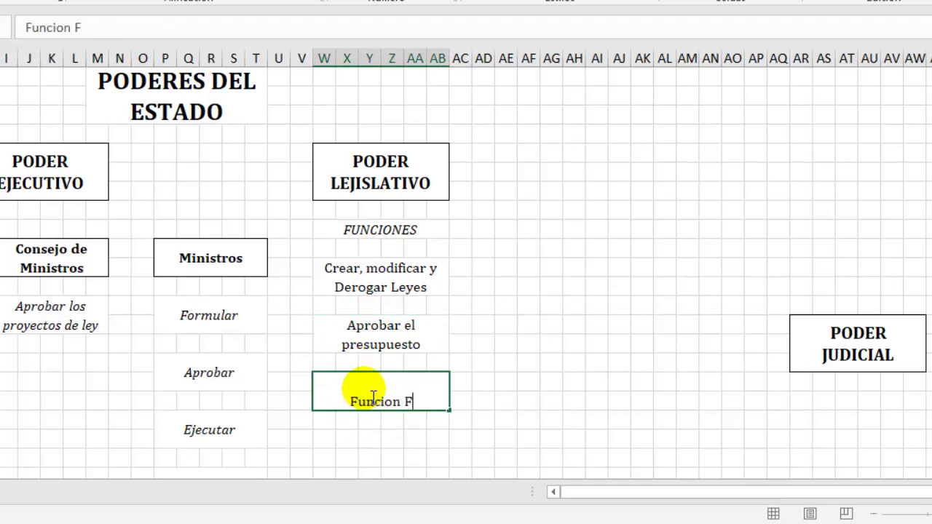
text(iscalizado)
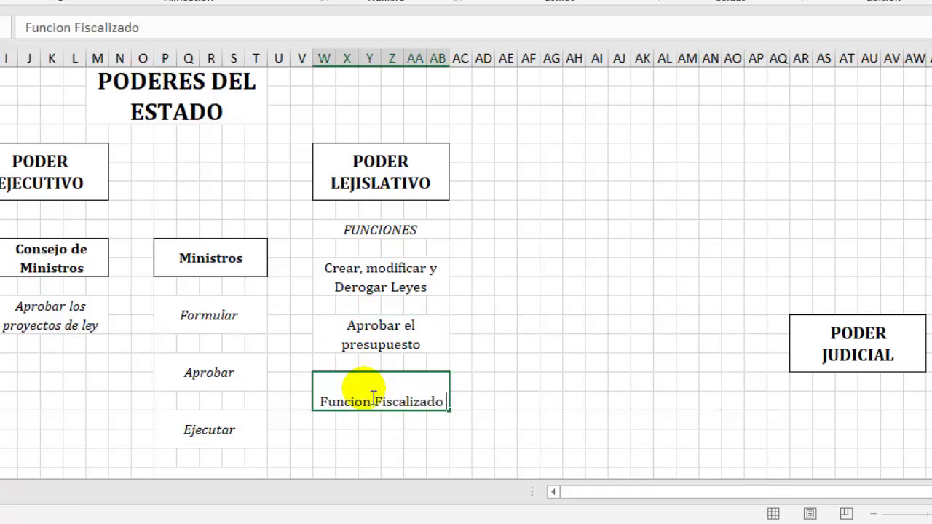
text(ra)
key(Return)
- Select all three function boxes and give them Todos los bordes borders
click(370, 395)
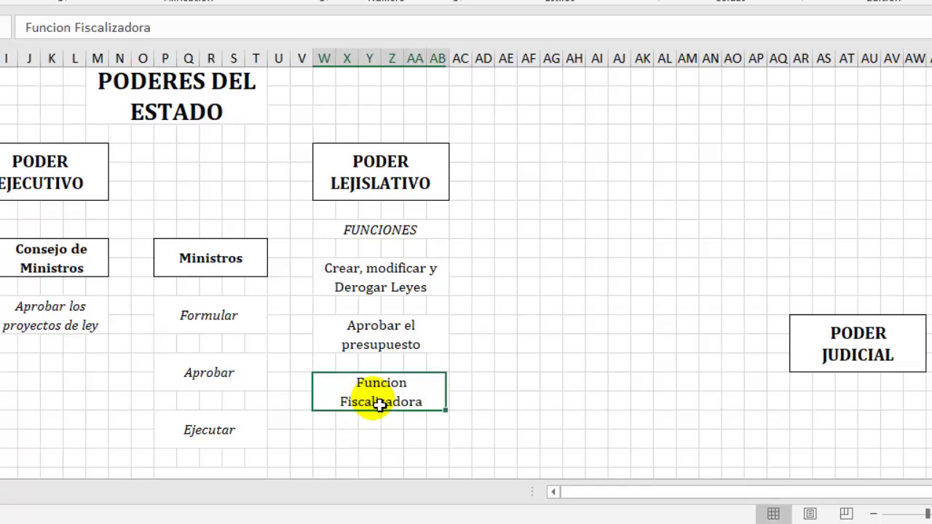
ctrl+click(370, 341)
ctrl+click(368, 279)
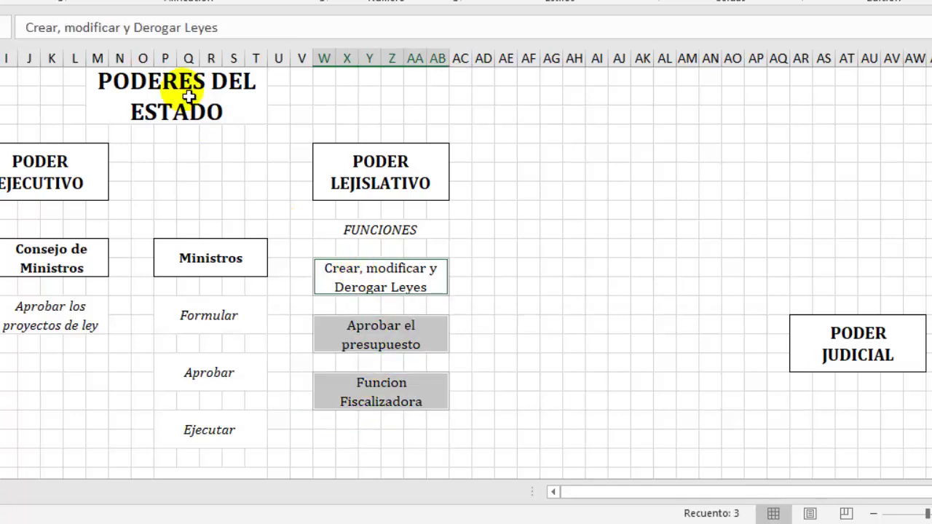
click(600, 288)
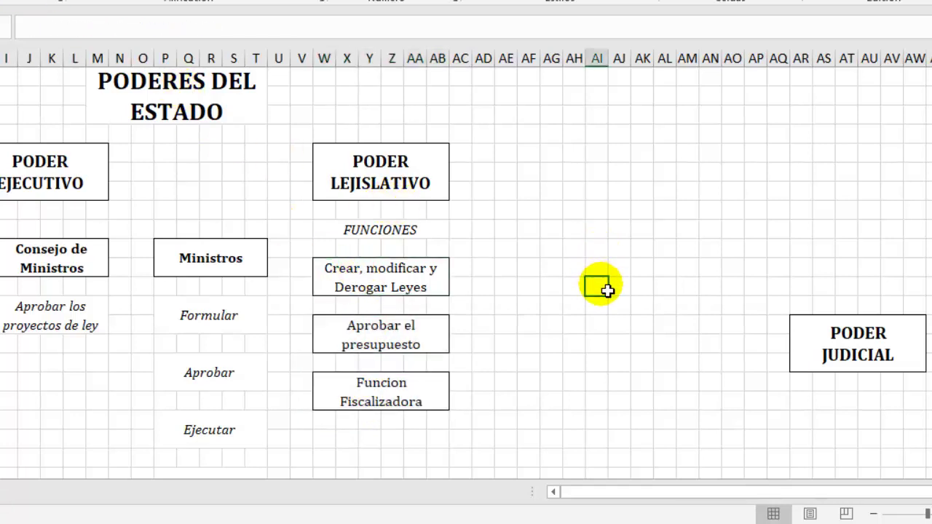
- Insert a blank column at column W
click(333, 62)
right_click(337, 70)
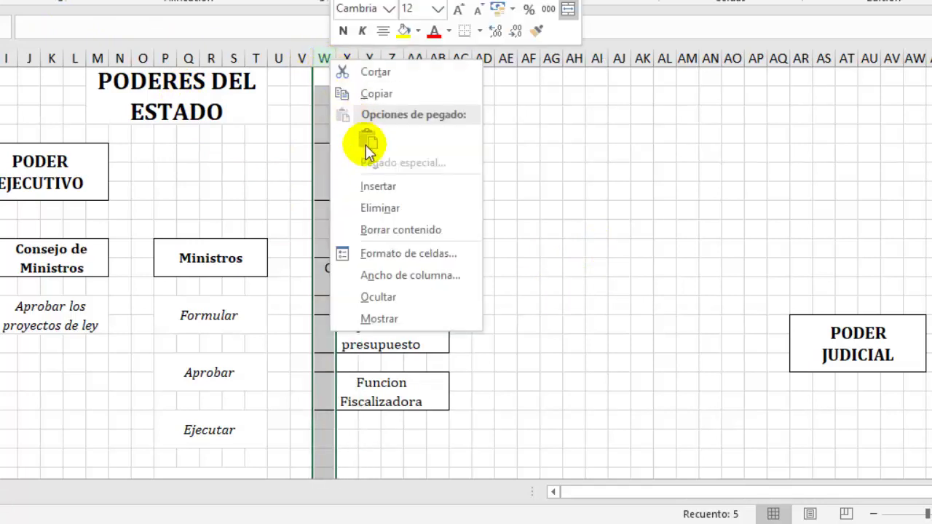
click(381, 188)
click(618, 251)
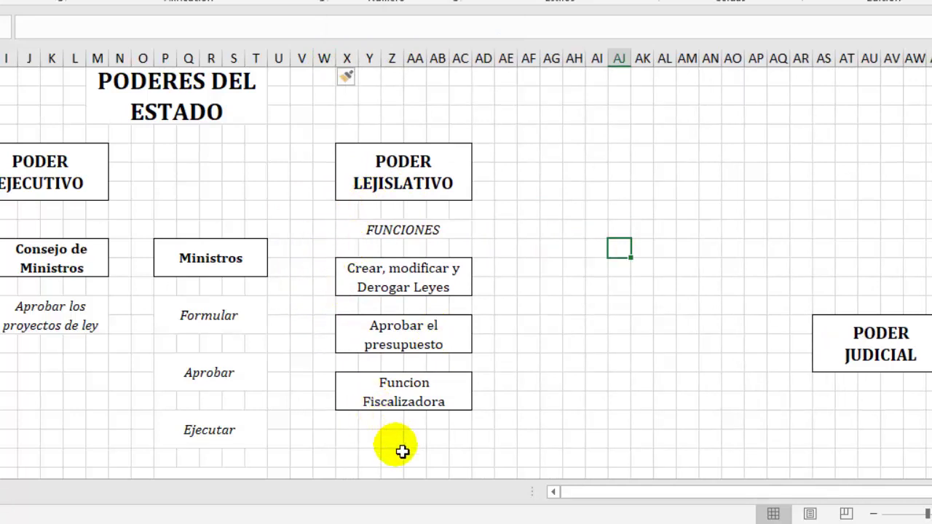
- Copy the FUNCIONES label below Funcion Fiscalizadora and overwrite it with REPRESENTADO
click(402, 234)
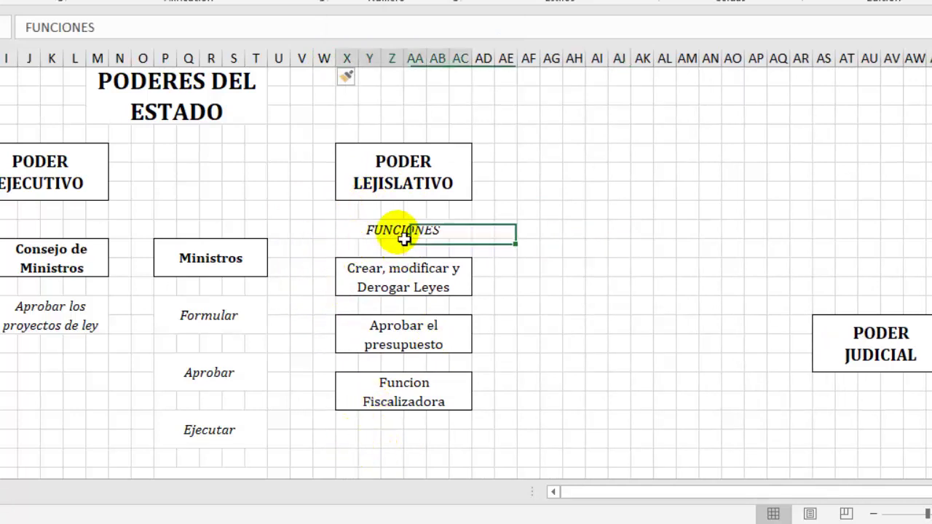
key(ctrl+c)
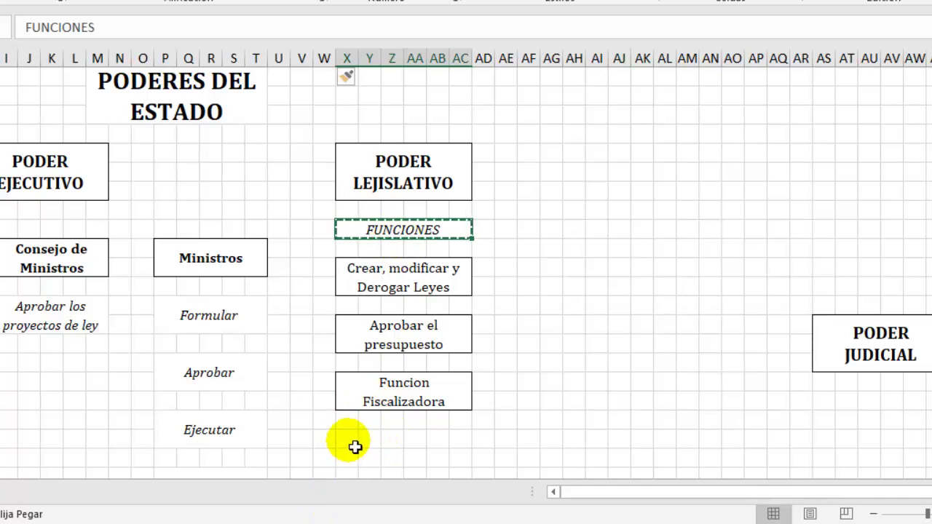
click(357, 446)
click(356, 461)
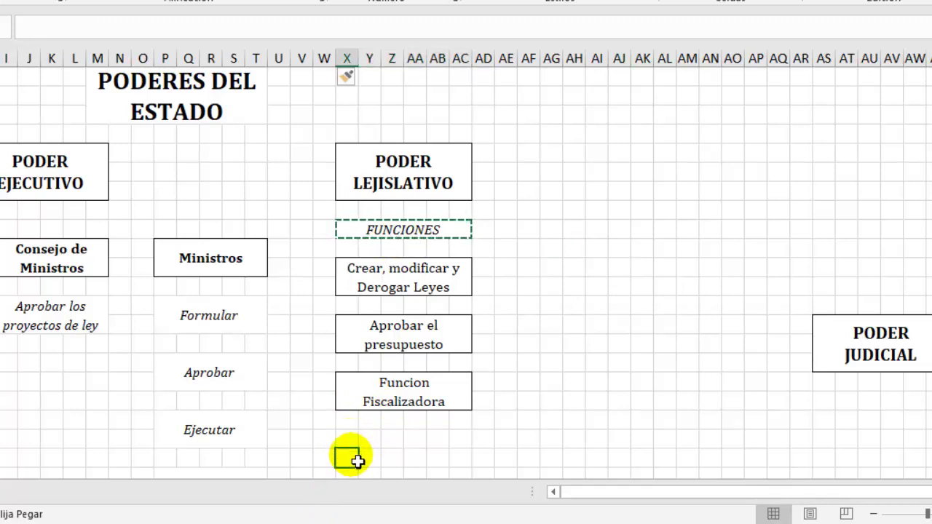
key(ctrl+v)
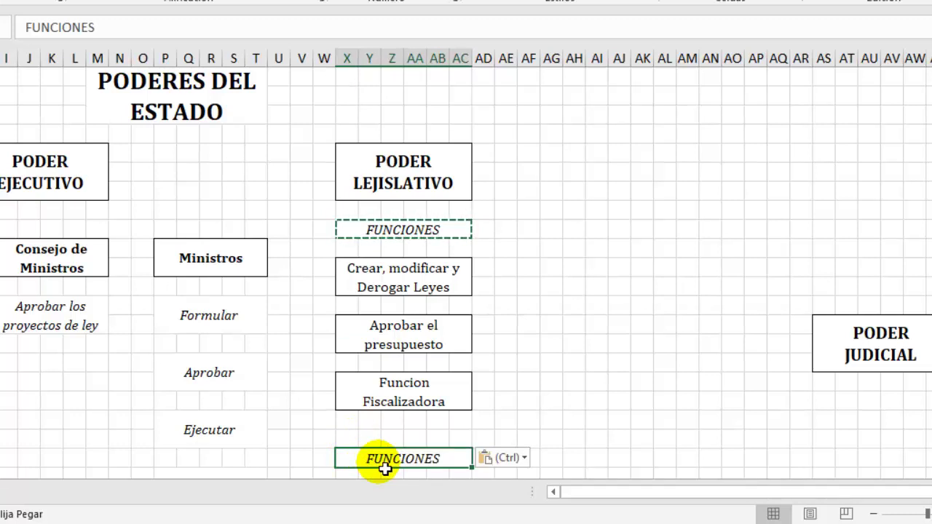
text(REPRESE)
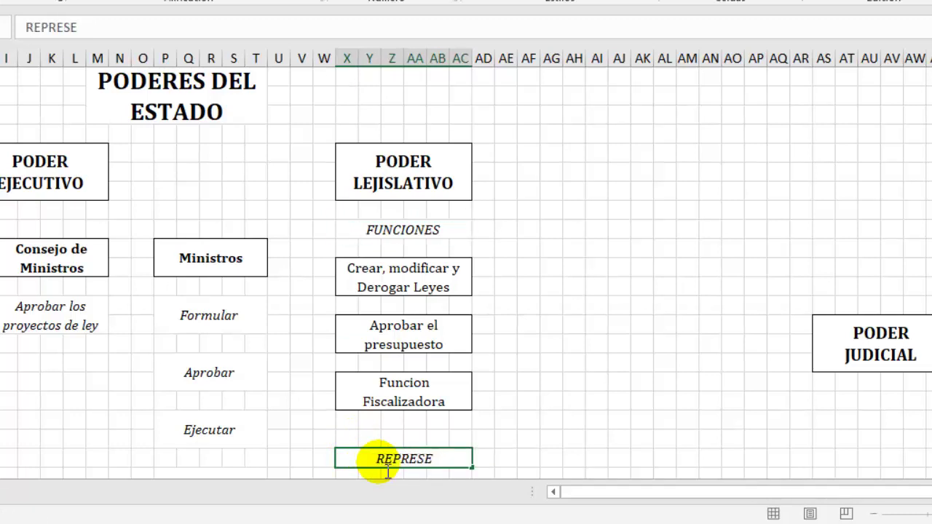
text(NTADO)
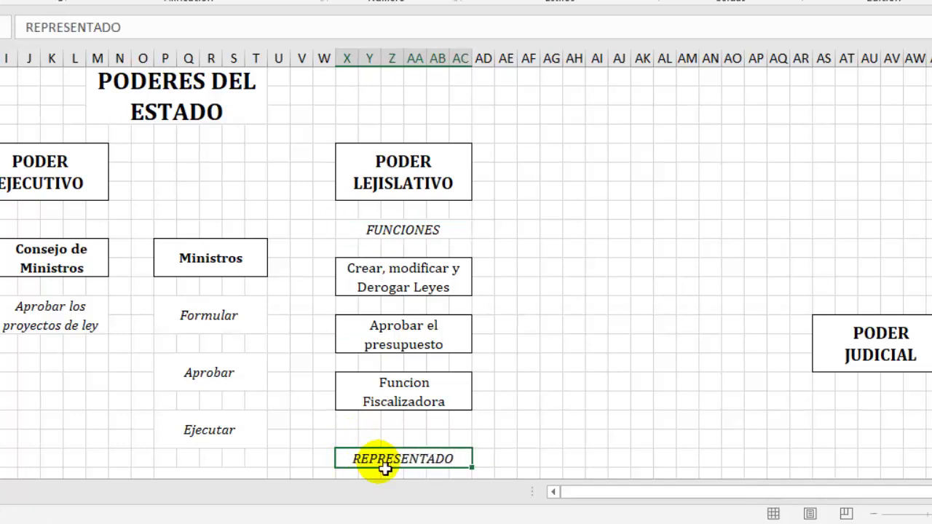
key(Return)
scroll(385, 469, down, 1)
scroll(386, 469, down, 1)
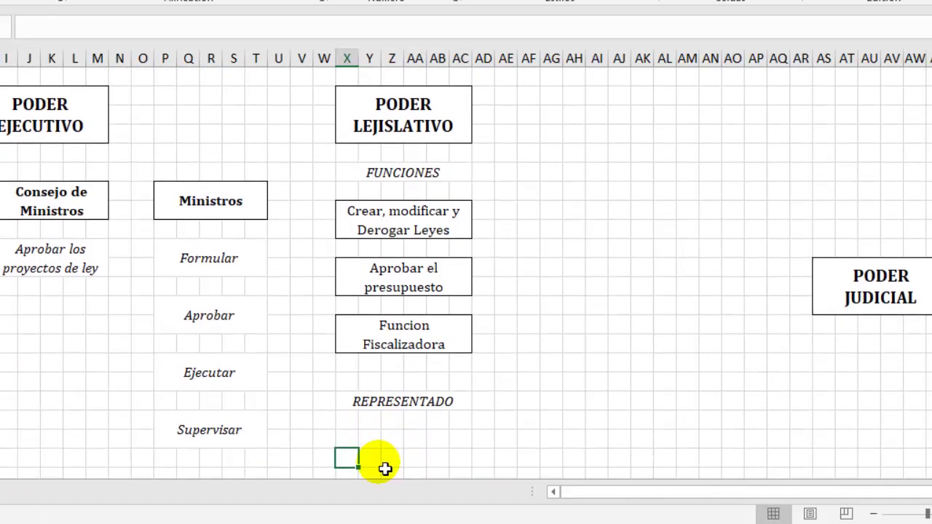
- Paste a copy of the Funcion Fiscalizadora box one row below the REPRESENTADO label
click(393, 412)
click(408, 348)
key(ctrl+c)
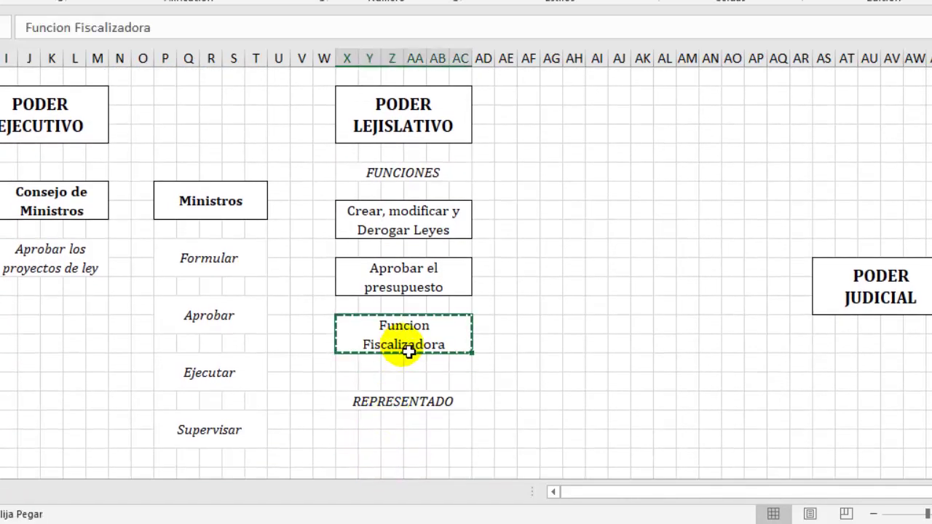
key(Down)
click(358, 443)
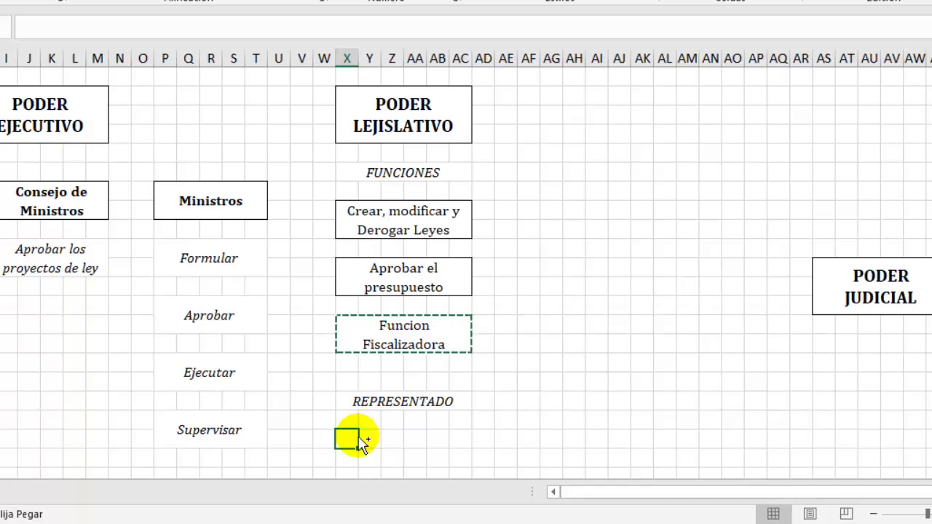
key(ctrl+v)
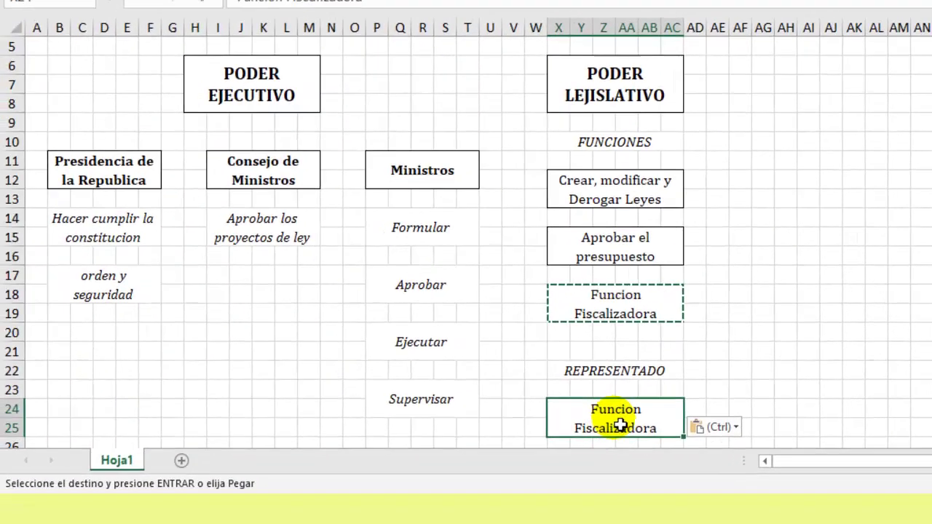
mouse_move(623, 407)
mouse_down()
mouse_move(801, 392)
mouse_move(599, 431)
mouse_up()
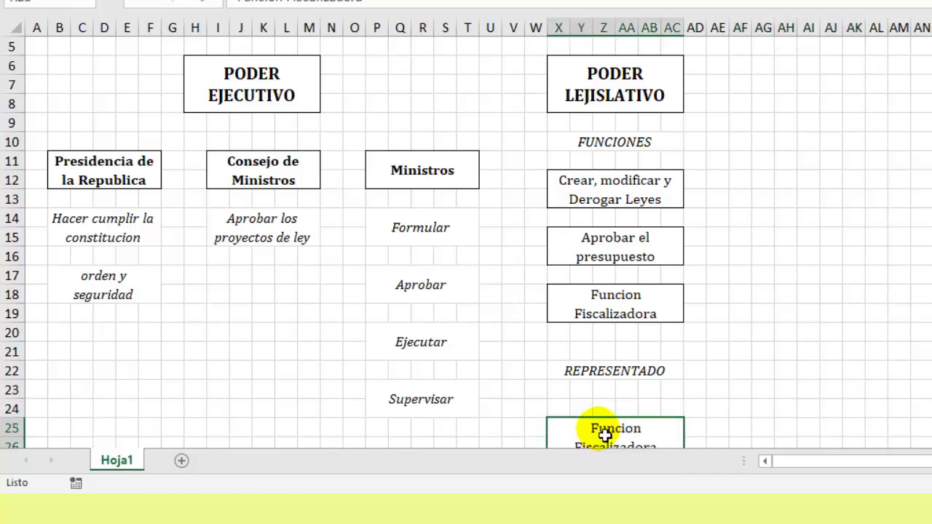
click(603, 188)
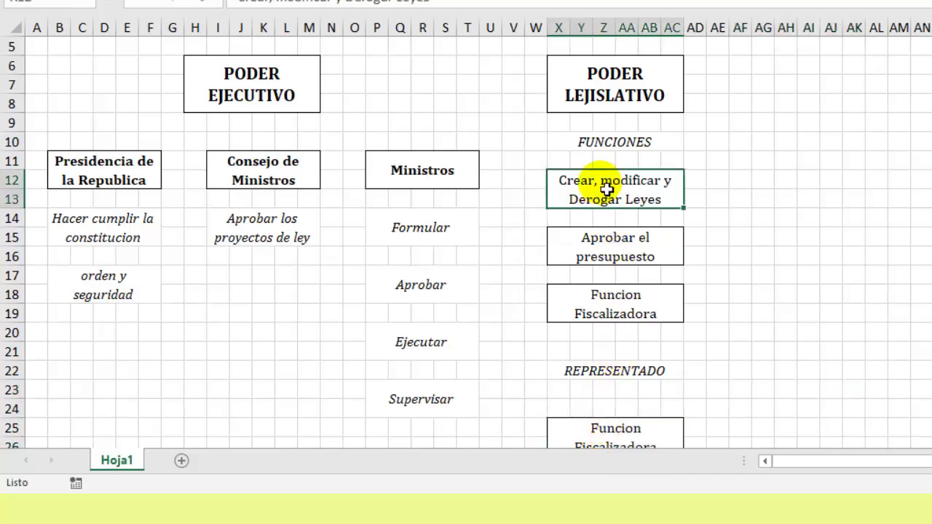
mouse_move(560, 162)
mouse_down()
mouse_move(695, 156)
mouse_move(688, 164)
mouse_up()
- Insert cells at X11:AD11, shifting the function boxes down one row below FUNCIONES
right_click(682, 164)
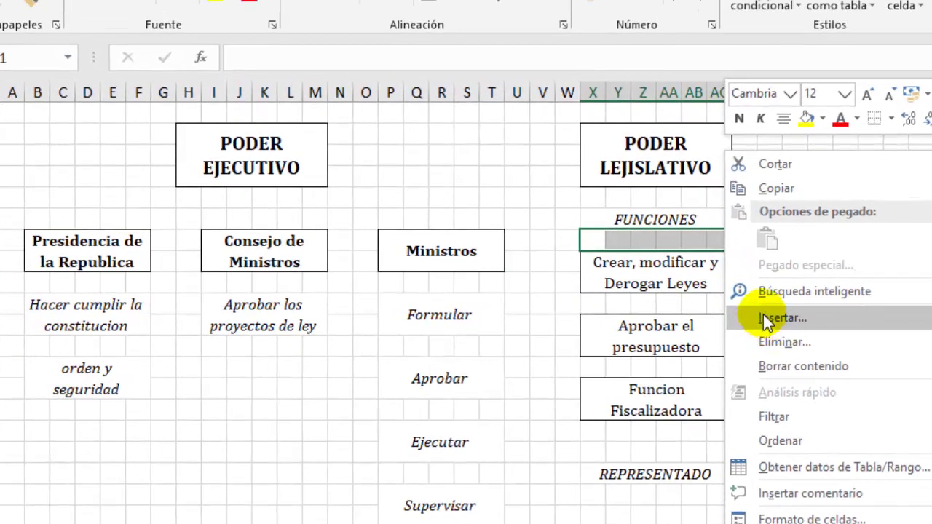
click(763, 314)
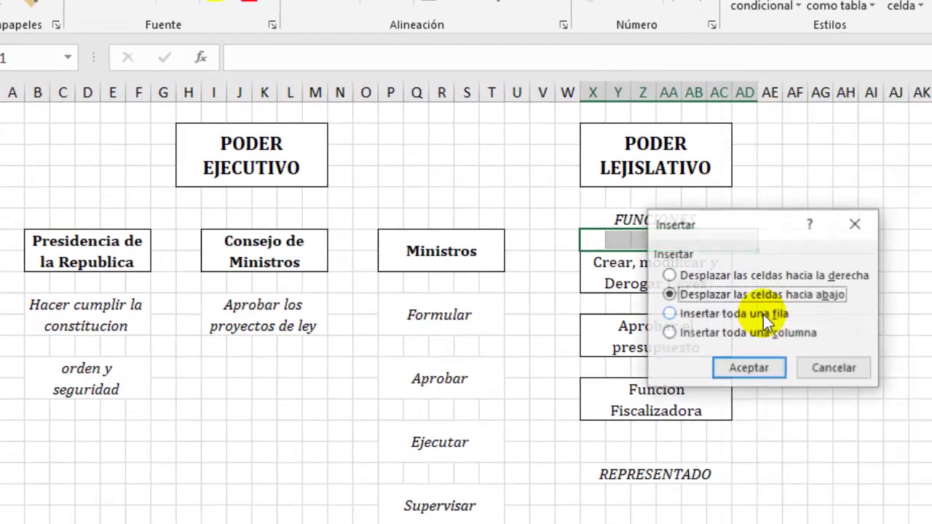
click(757, 367)
click(821, 348)
- Make the bottom box read 130 Congresistas, vertically centred
scroll(430, 314, down, 1)
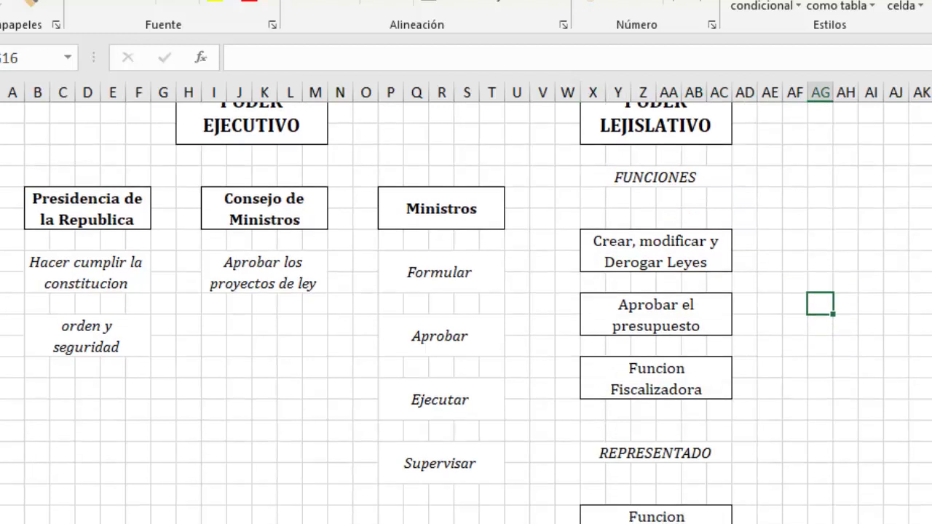
click(619, 492)
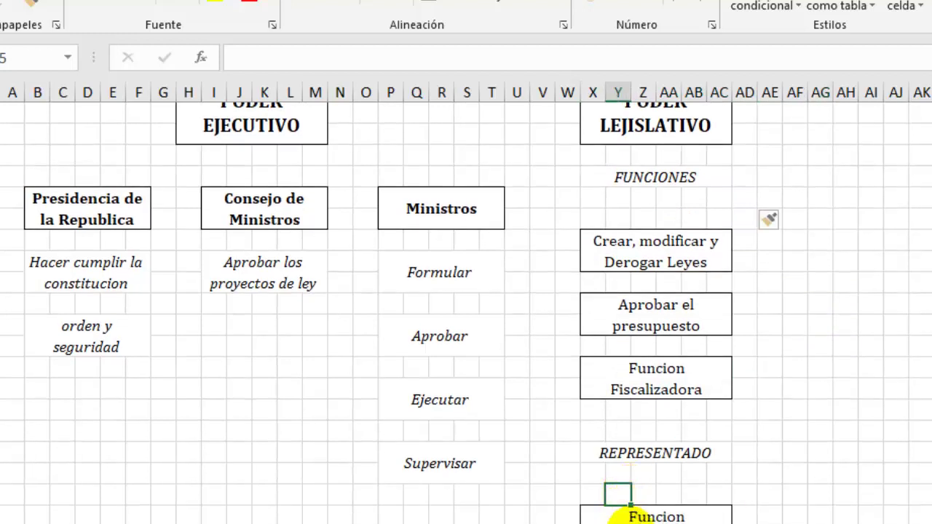
click(632, 516)
text(130 Congresistas)
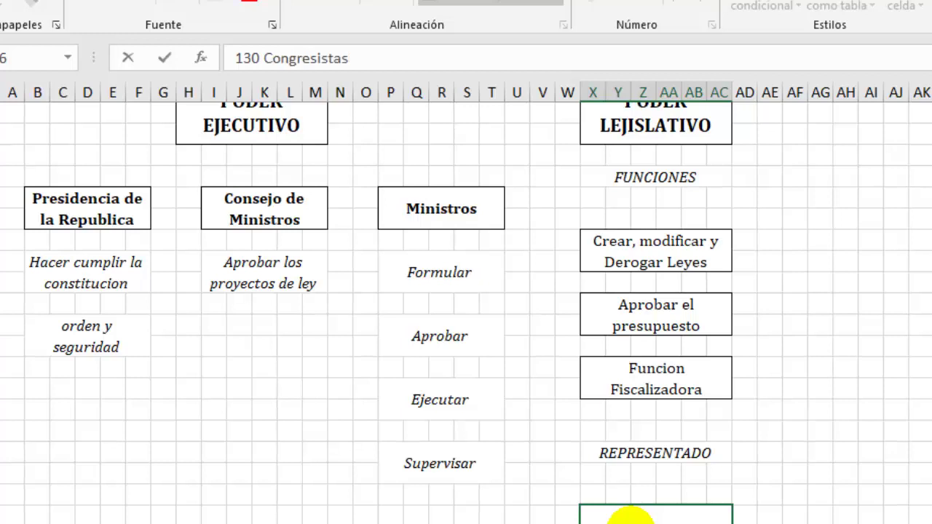
key(Return)
click(680, 512)
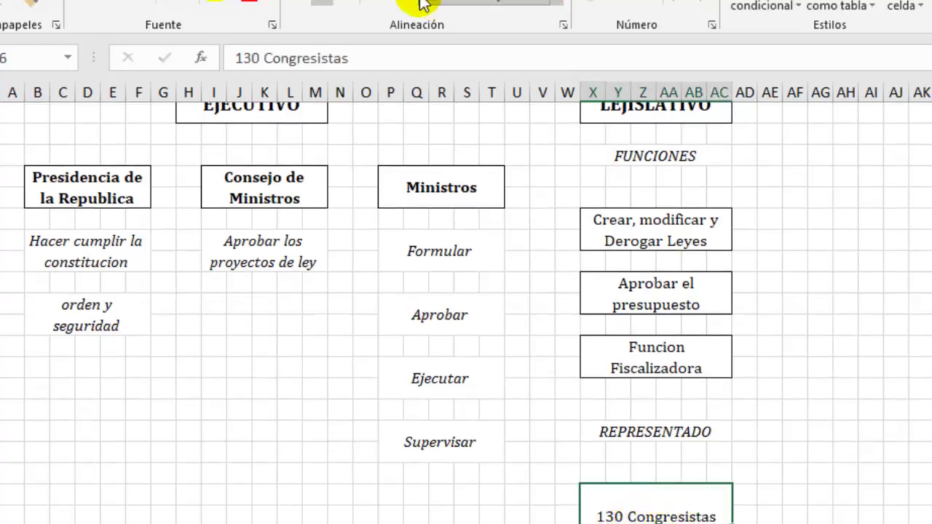
click(346, 2)
click(918, 450)
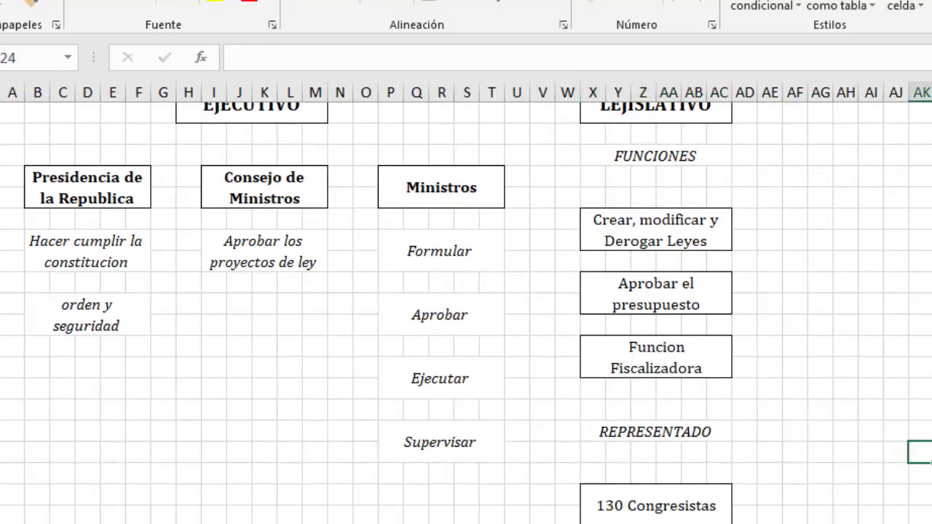
- Drag the PODER JUDICIAL box up to AH6:AM8, level with PODER LEJISLATIVO
scroll(466, 313, up, 2)
scroll(466, 313, up, 1)
scroll(466, 313, down, 1)
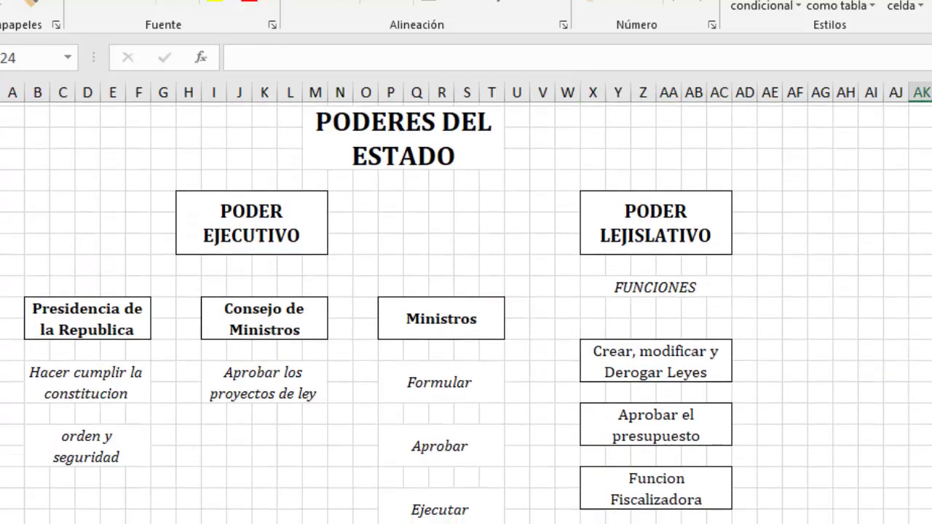
scroll(466, 313, down, 3)
scroll(466, 313, up, 2)
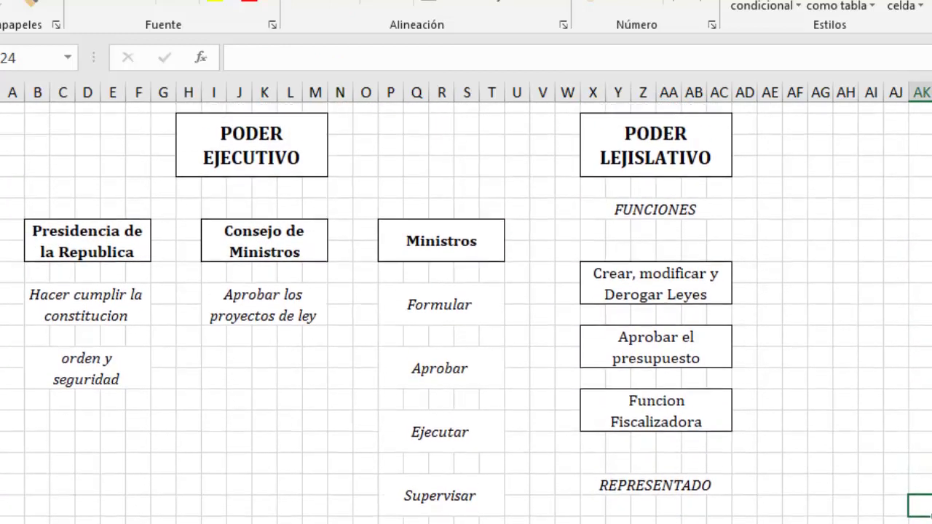
click(925, 155)
key(Down)
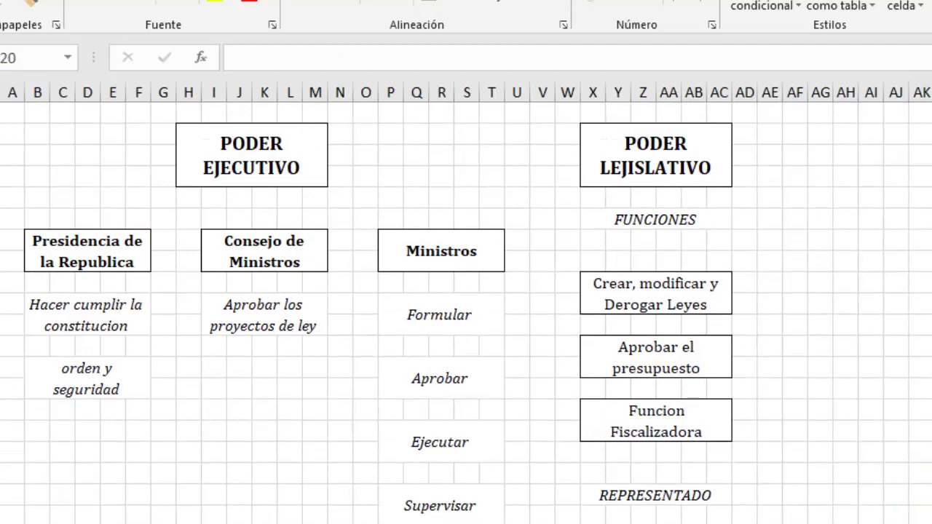
key(Up)
drag(929, 218, 892, 137)
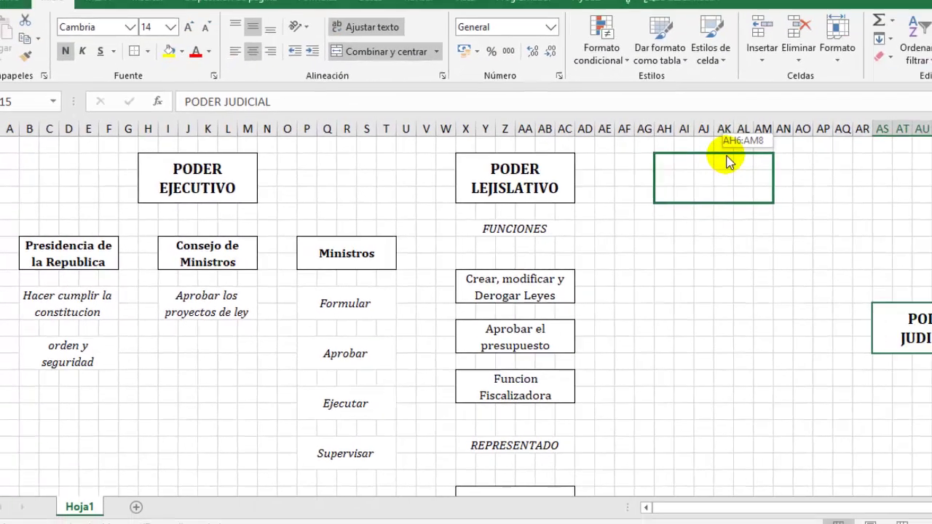
drag(903, 142, 926, 146)
- Copy the italic FUNCIONES label into the PODER JUDICIAL column
click(674, 333)
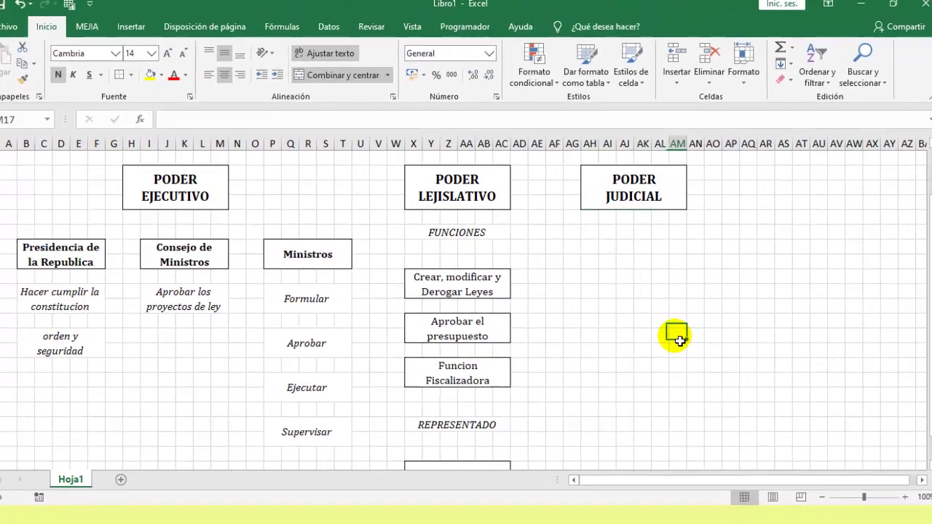
click(607, 305)
click(468, 238)
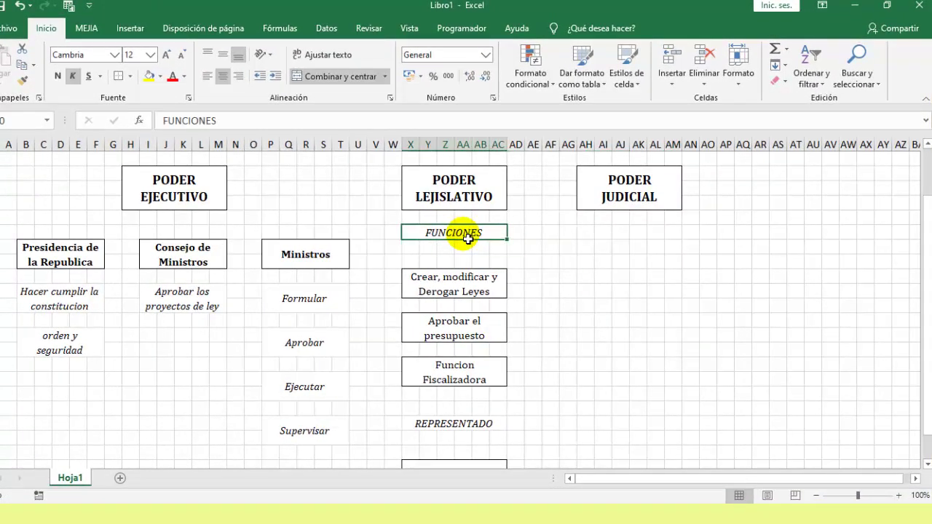
drag(467, 230, 642, 233)
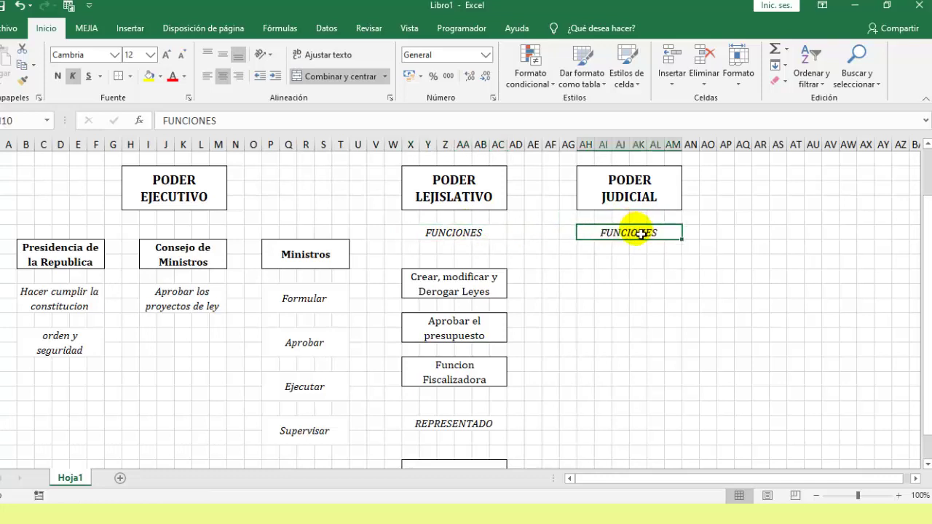
- Copy a function box under the judicial FUNCIONES and make it read 'Administrar justicia'
click(426, 277)
mouse_move(443, 268)
mouse_down()
mouse_move(633, 280)
mouse_move(628, 286)
mouse_up()
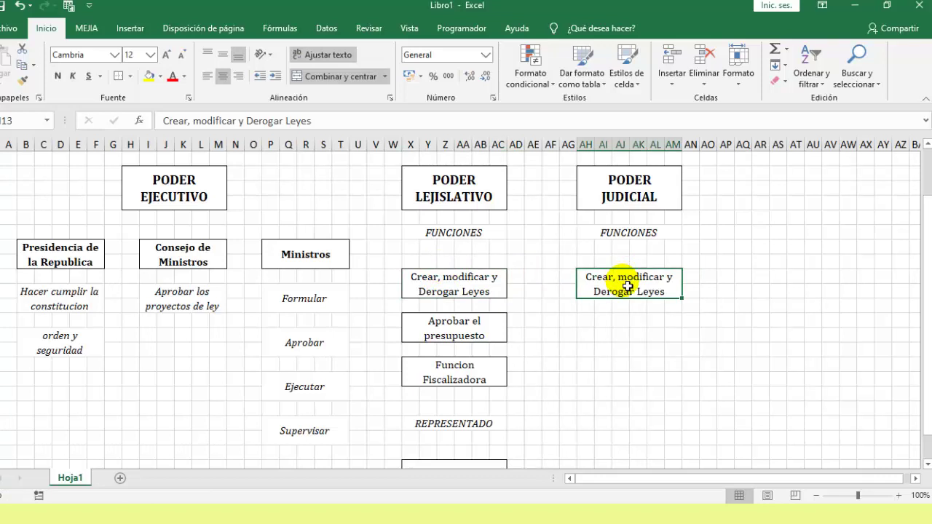
text(Administrar)
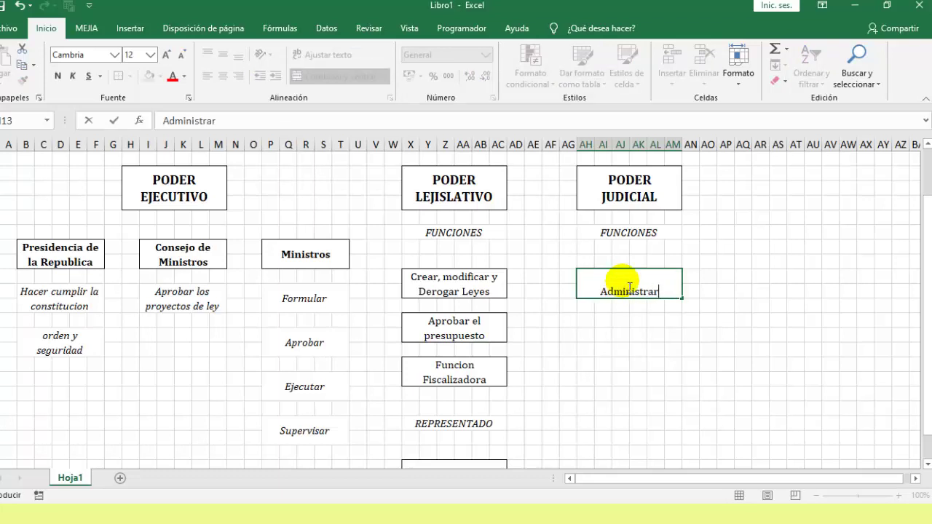
text(cia)
click(628, 234)
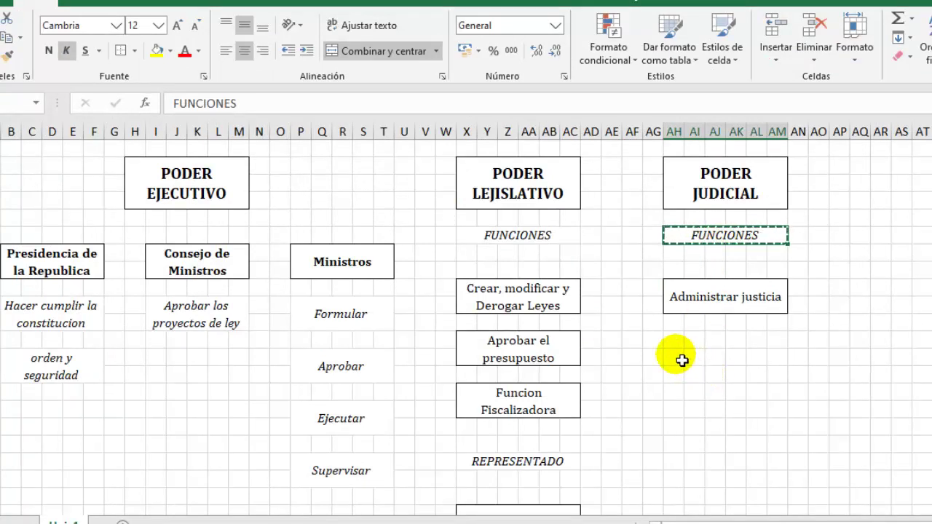
- Paste the REPRESENTADO label below Administrar justicia, then copy the 130 Congresistas box
click(543, 475)
key(ctrl+c)
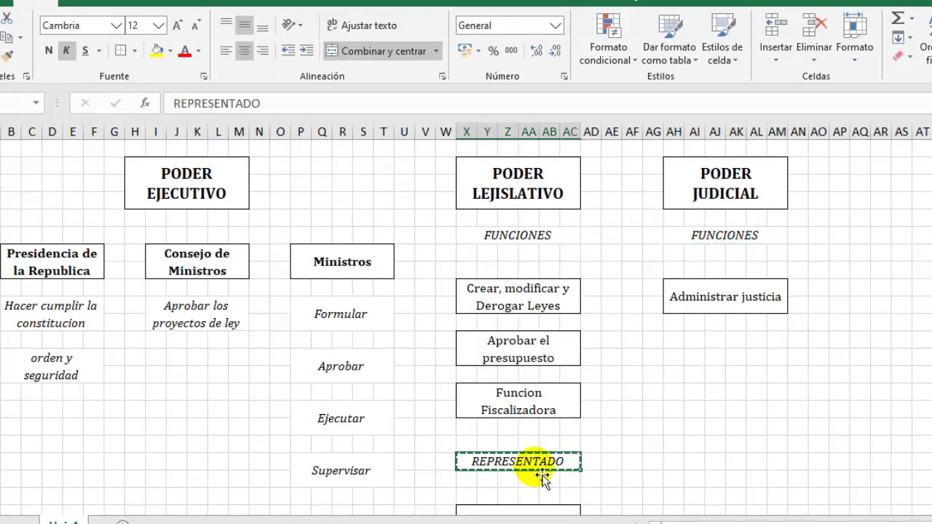
click(678, 372)
key(ctrl+v)
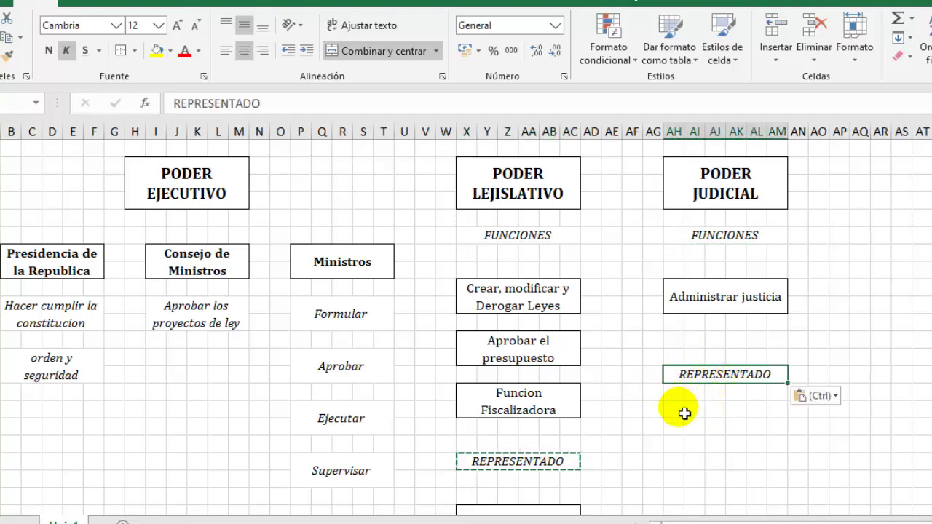
click(544, 512)
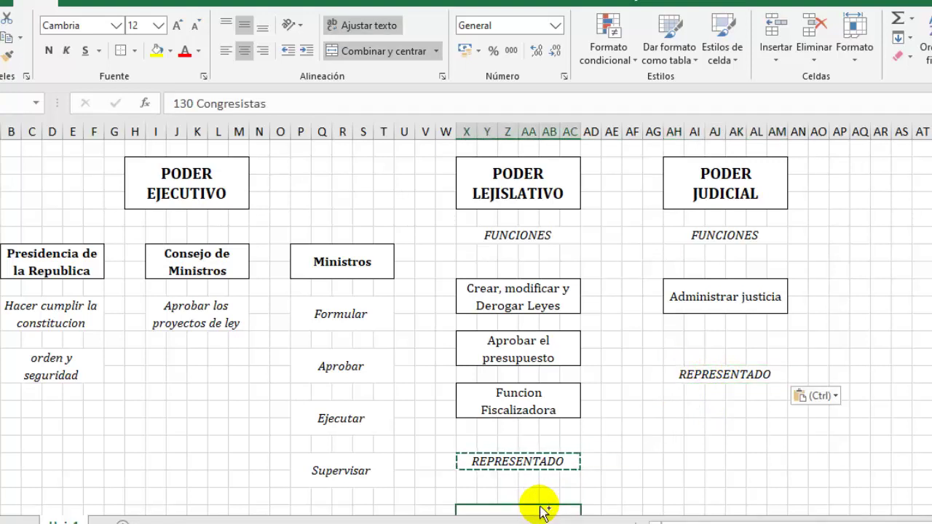
key(ctrl+c)
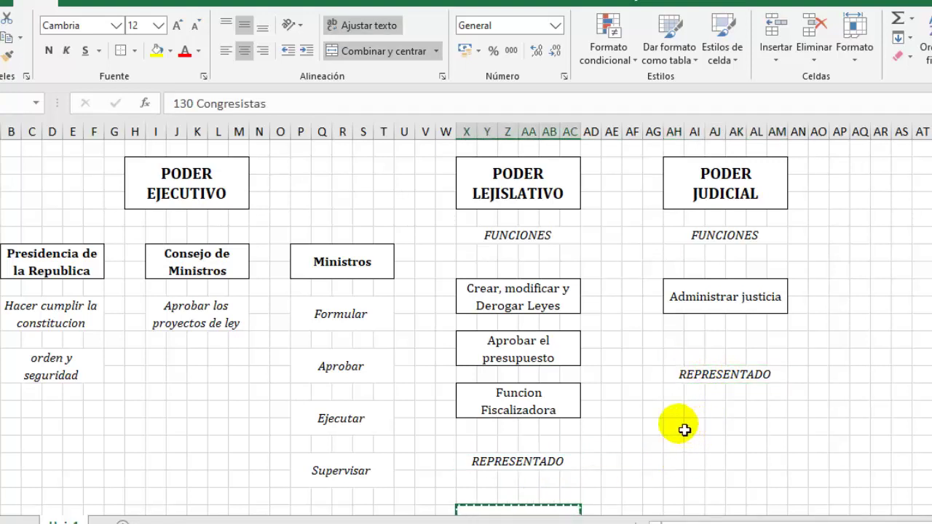
- Paste the copied box under the judicial REPRESENTADO and change it to 'Jueces y Fiscales'
click(681, 428)
key(ctrl+v)
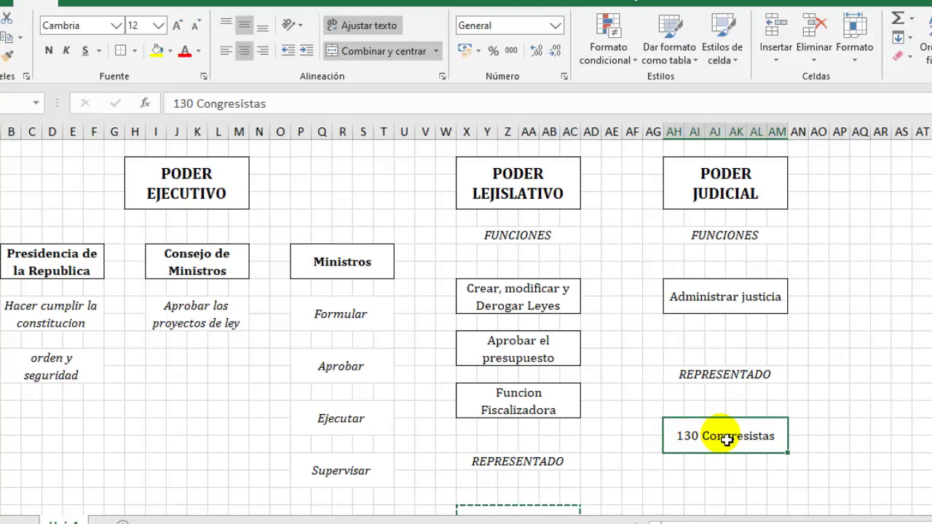
text(Jueces y Fiscales)
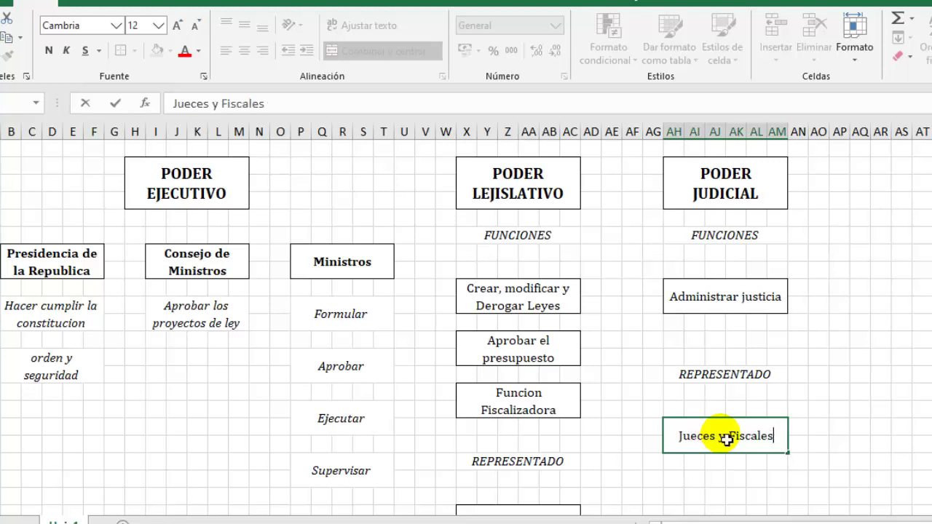
key(Return)
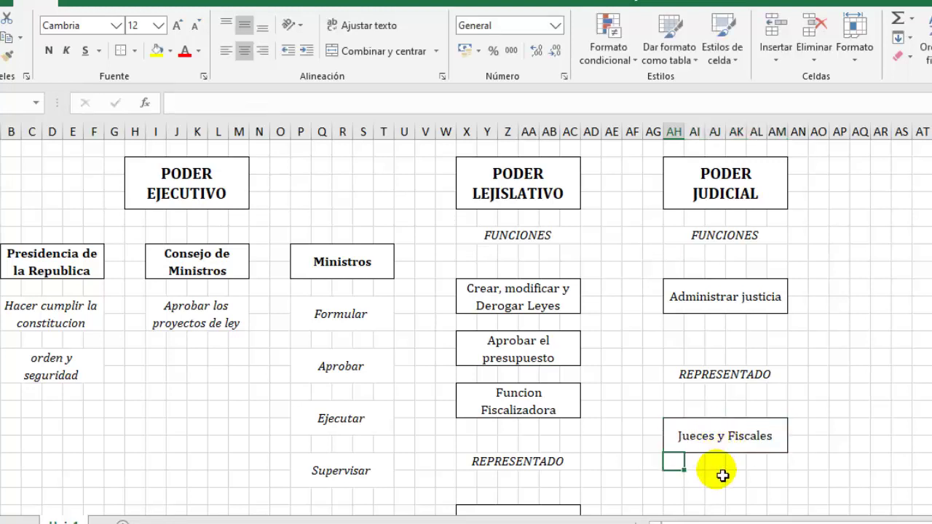
scroll(466, 327, up, 2)
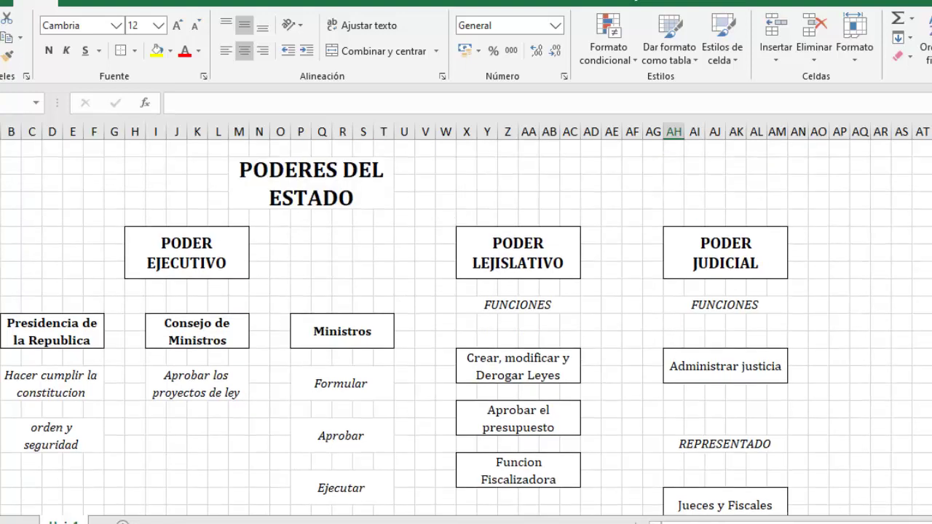
- Move the PODERES DEL ESTADO title over columns P–W and insert a blank row beneath it
click(300, 168)
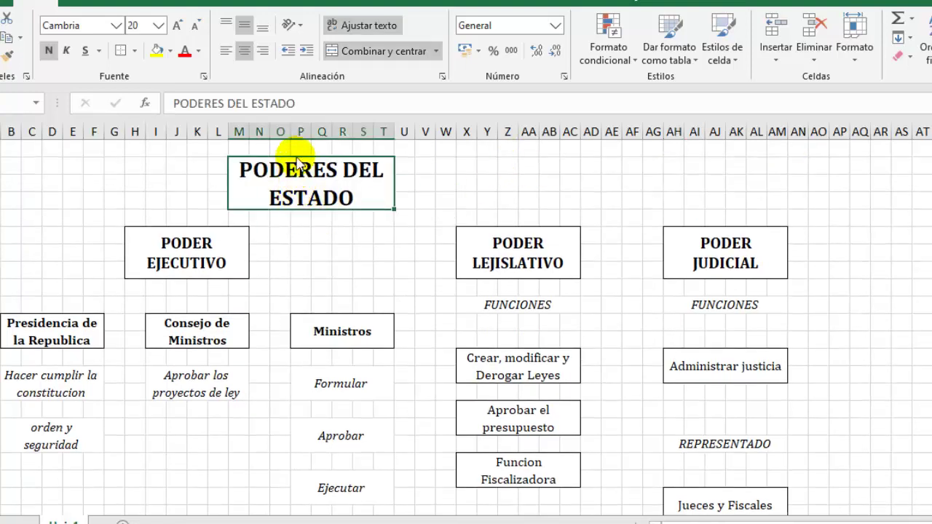
mouse_move(297, 162)
mouse_down()
mouse_move(865, 166)
mouse_move(340, 172)
mouse_move(333, 150)
mouse_move(325, 158)
mouse_move(358, 150)
mouse_up()
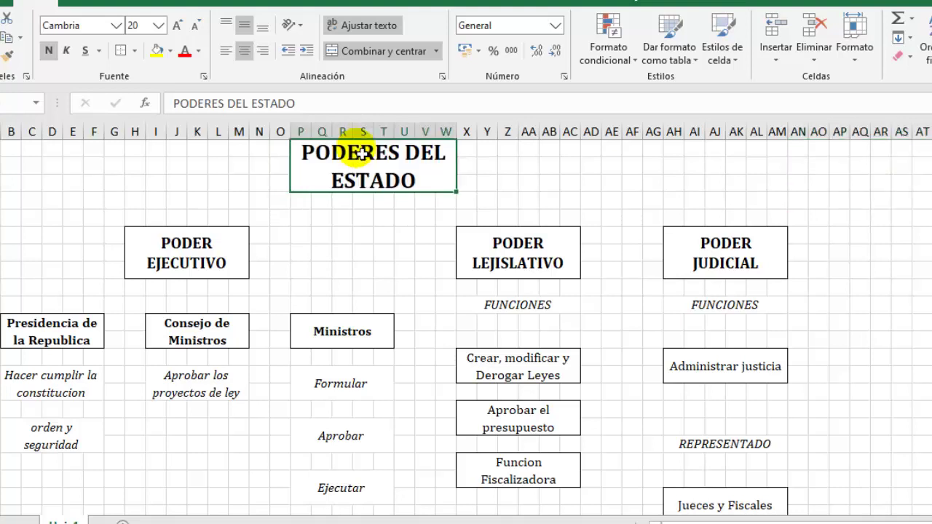
click(2, 222)
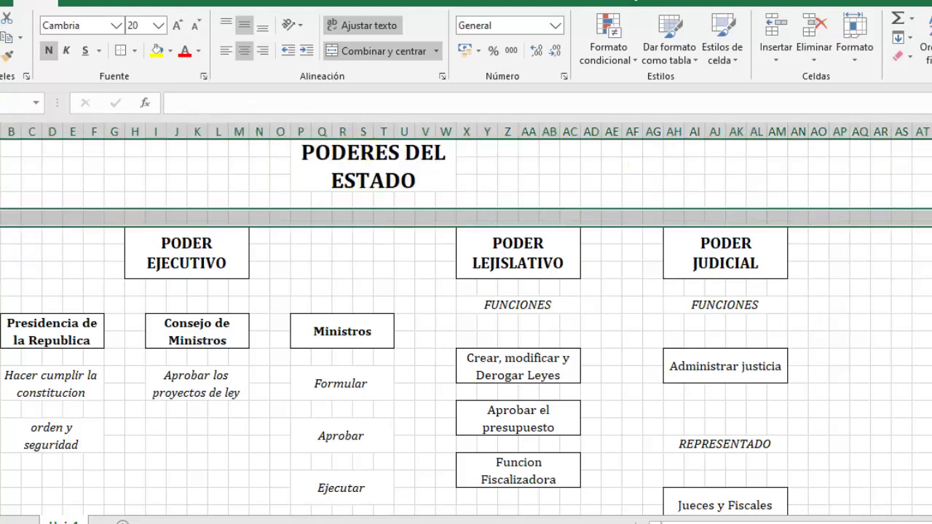
key(ctrl+plus)
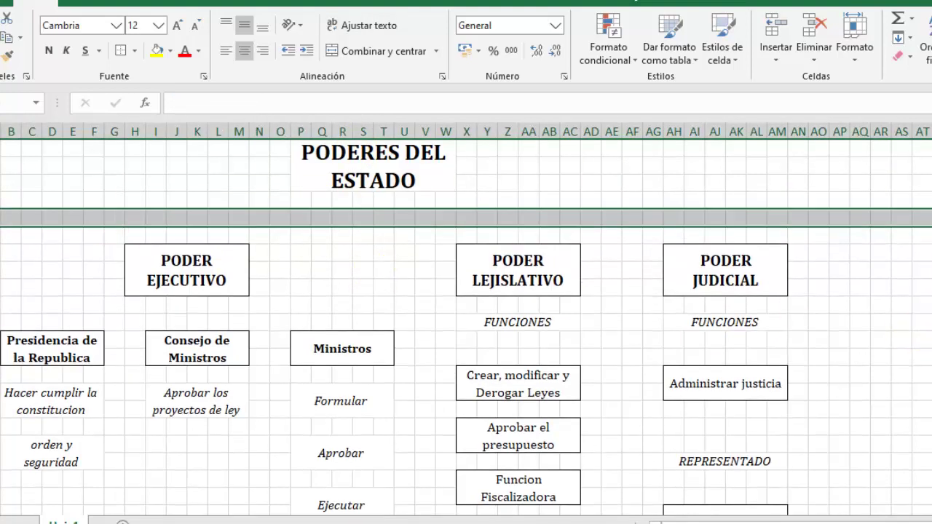
key(Down)
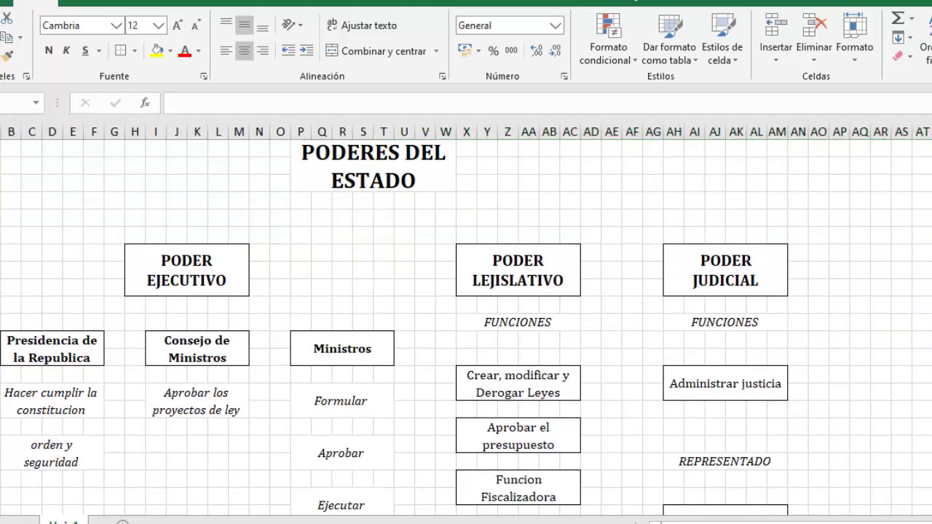
scroll(466, 328, down, 2)
scroll(466, 328, up, 2)
key(ctrl+a)
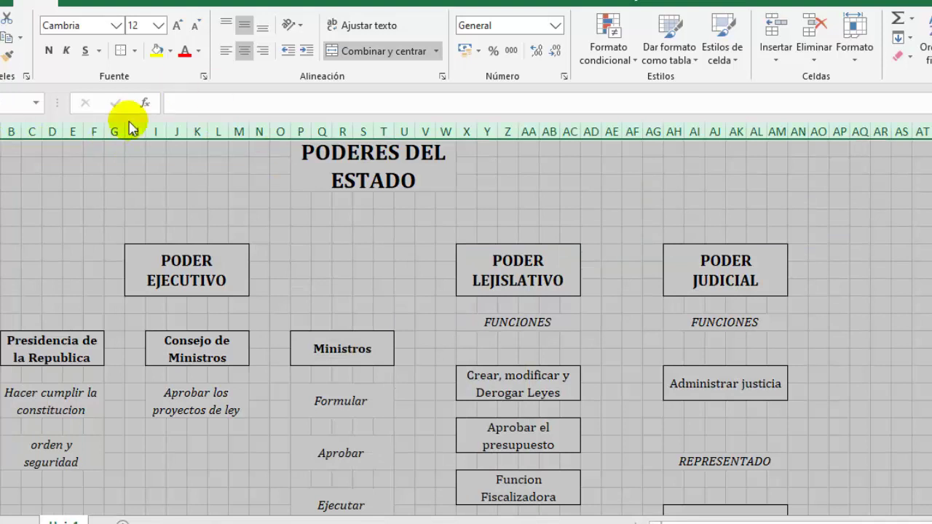
- Fill the whole sheet white to hide the gridlines
click(172, 51)
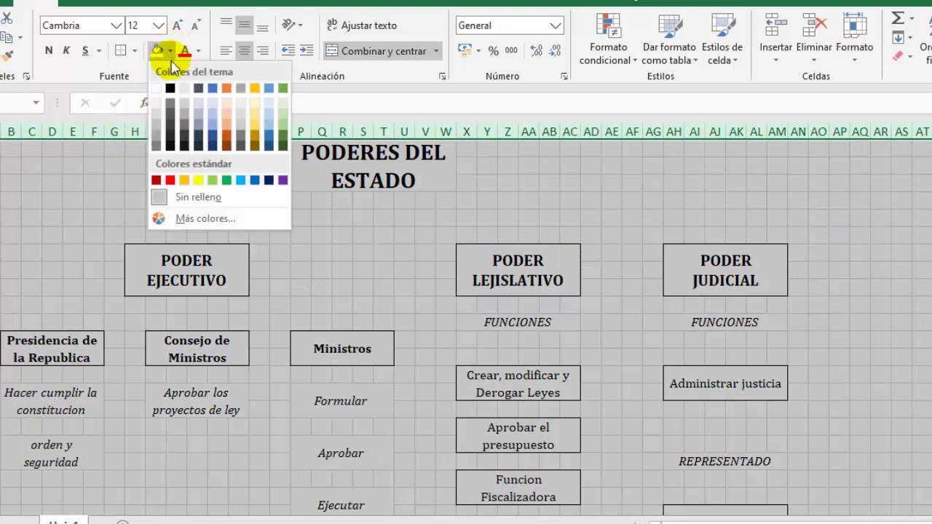
click(154, 88)
click(594, 220)
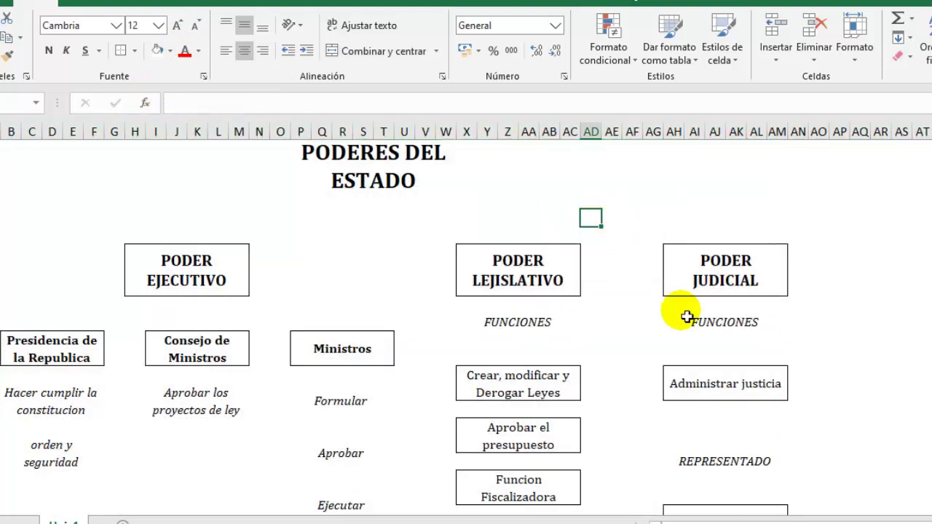
- Change the whole sheet's fill to a light green custom colour
click(5, 130)
click(172, 53)
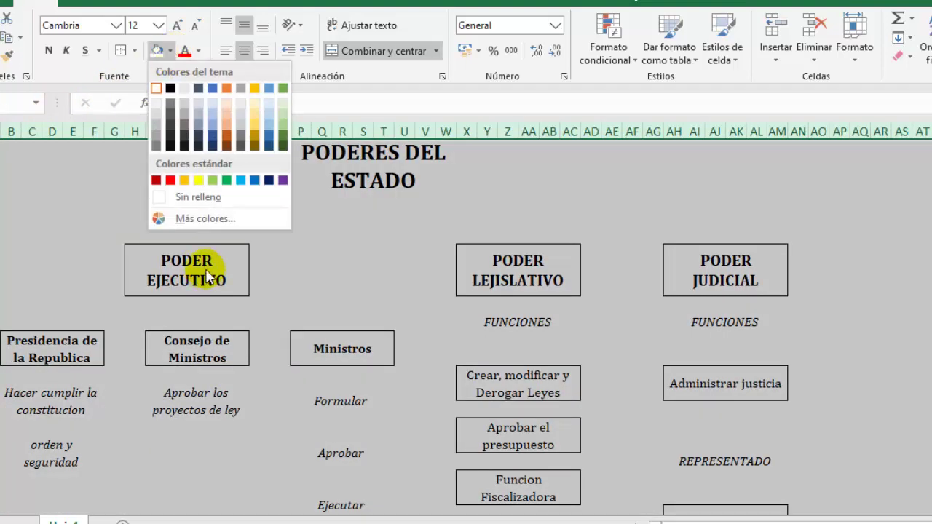
click(190, 217)
click(444, 85)
click(730, 247)
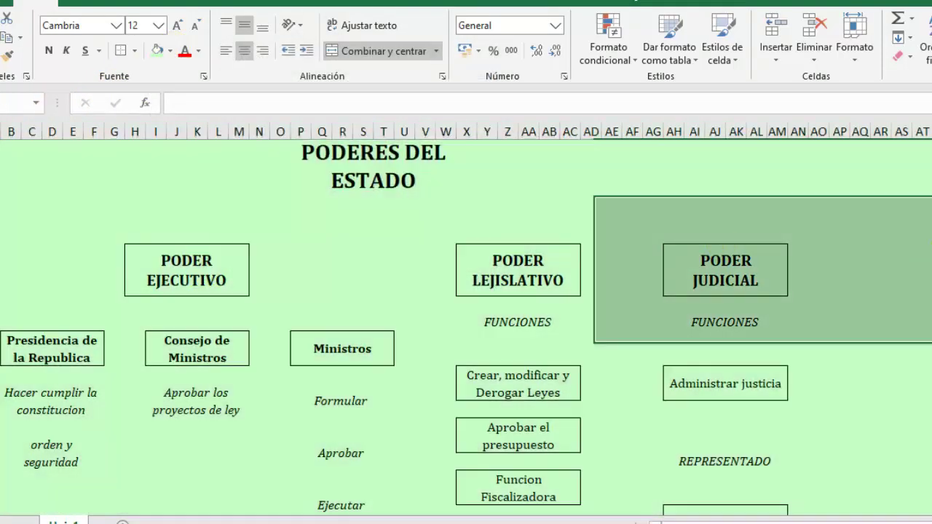
click(369, 177)
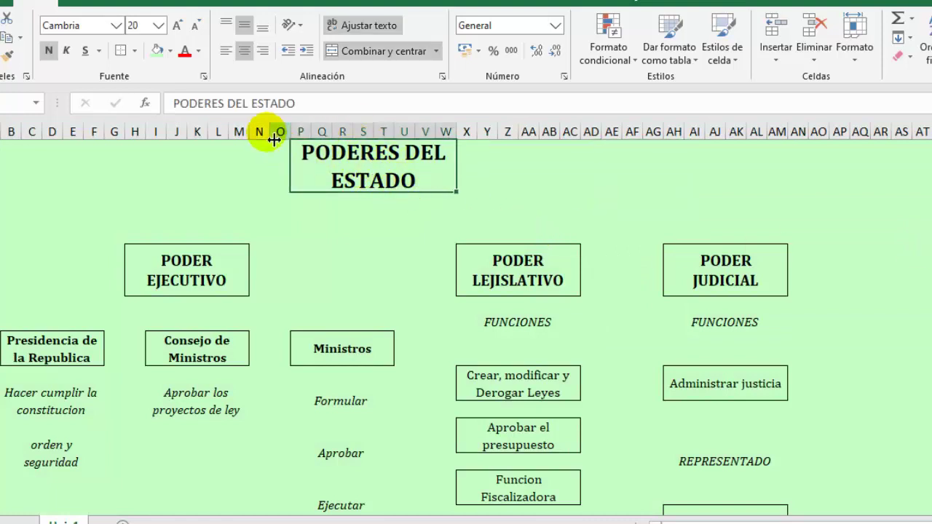
- Frame the PODERES DEL ESTADO title with an outside border
click(122, 57)
scroll(153, 295, up, 1)
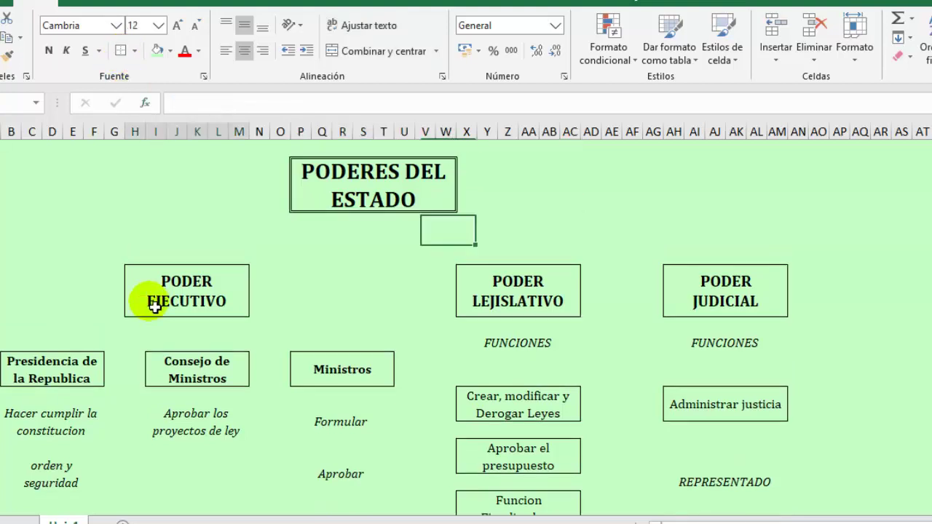
click(153, 295)
ctrl+click(495, 291)
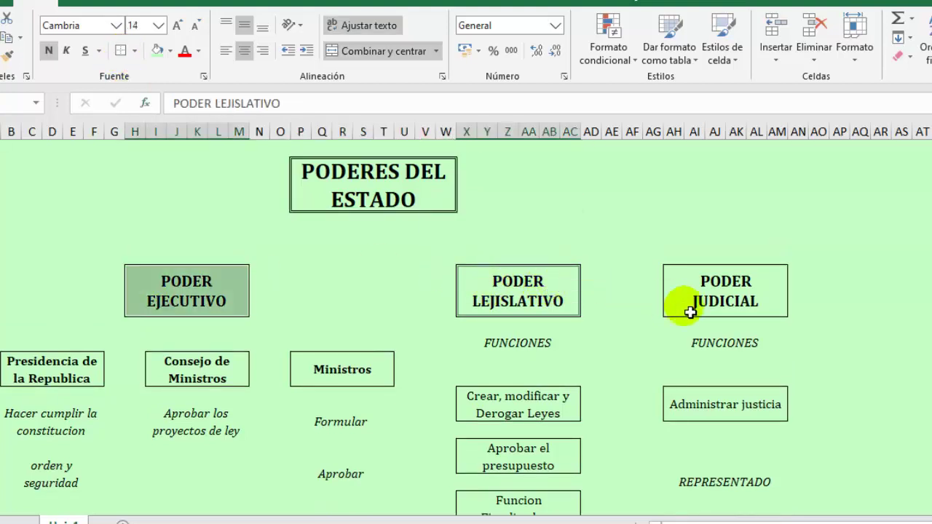
ctrl+click(728, 295)
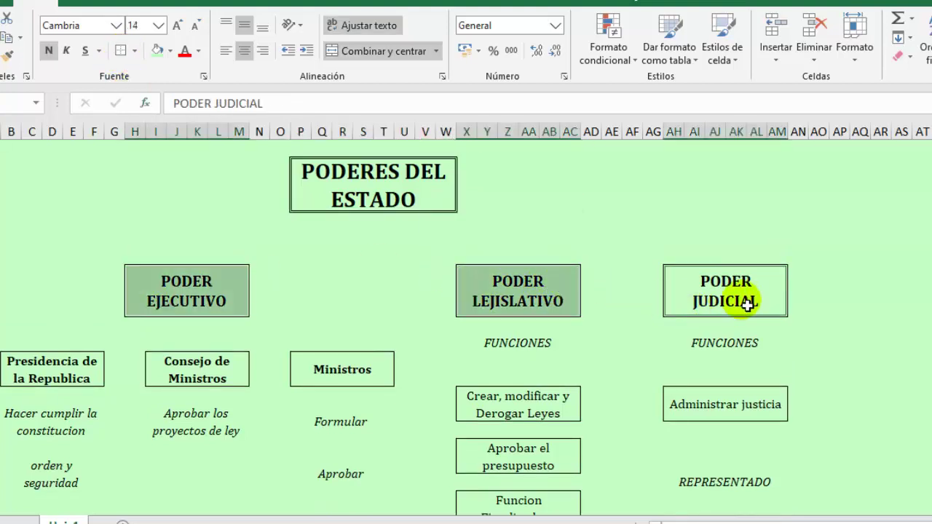
- Draw dashed outlines around the PODER EJECUTIVO, PODER LEJISLATIVO and PODER JUDICIAL boxes
click(134, 52)
mouse_move(170, 453)
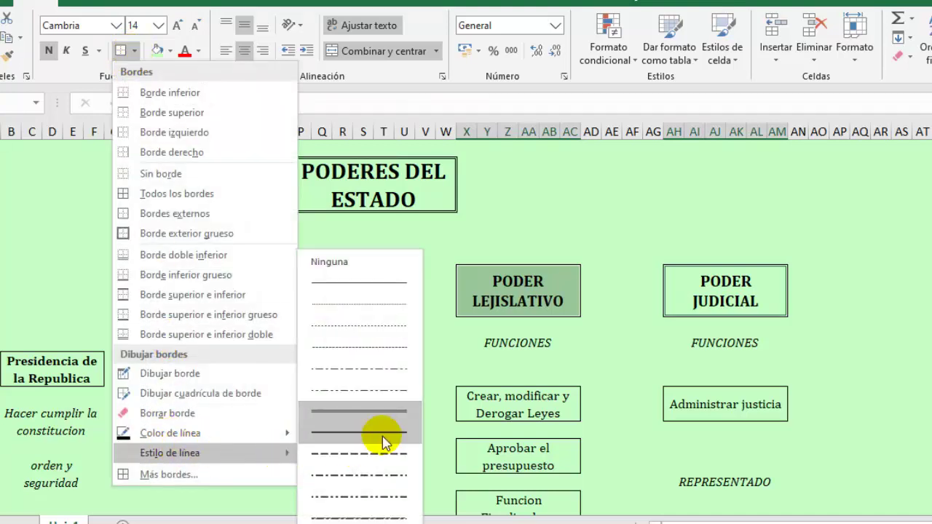
click(372, 519)
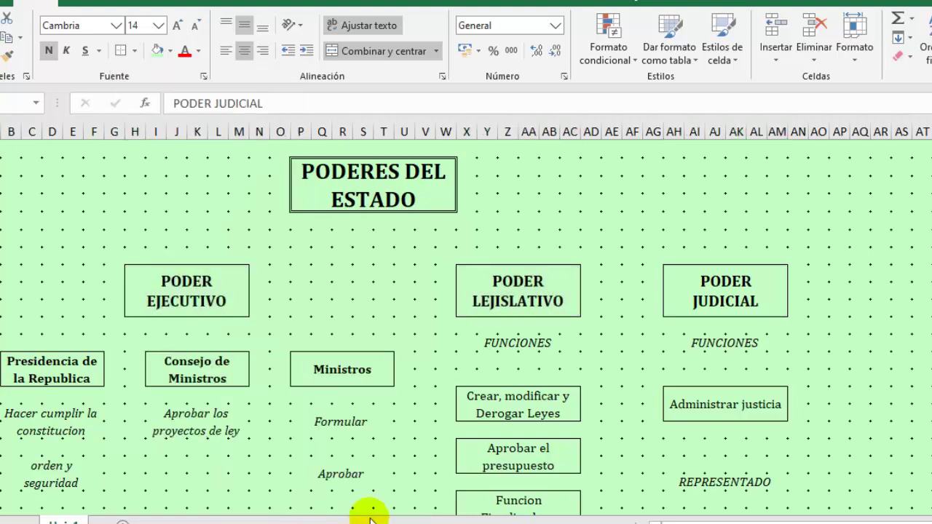
click(133, 273)
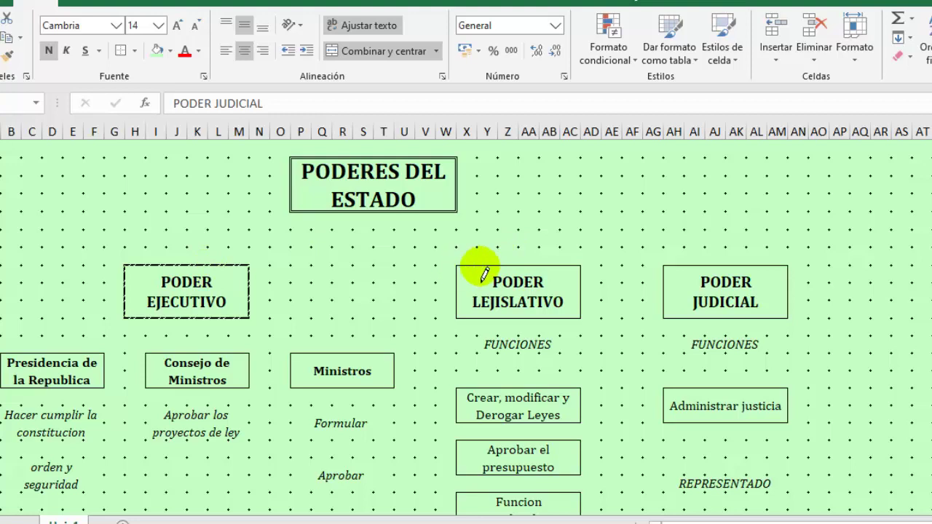
mouse_move(537, 266)
mouse_down()
mouse_move(602, 286)
mouse_move(583, 298)
mouse_up()
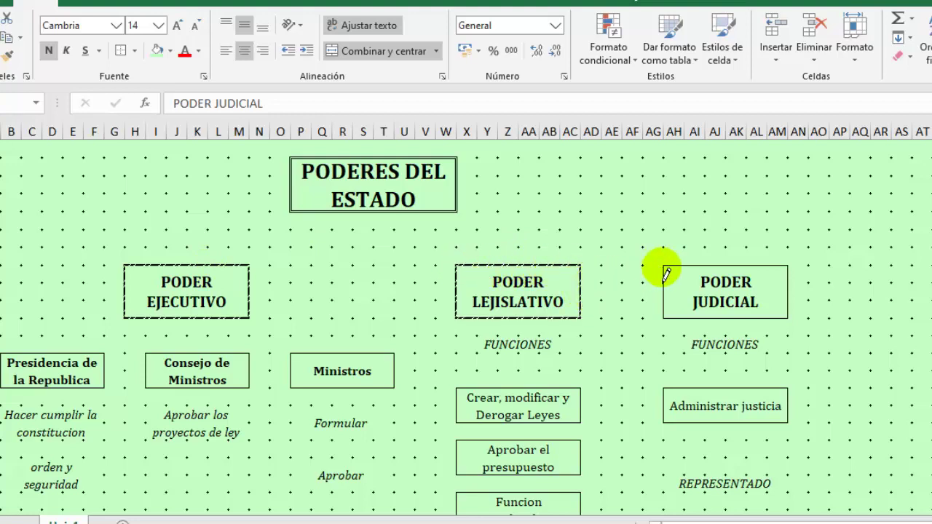
drag(662, 266, 786, 306)
- Fill the PODERES DEL ESTADO title cell with gold (Oro Énfasis 4 claro)
scroll(786, 306, down, 3)
click(873, 308)
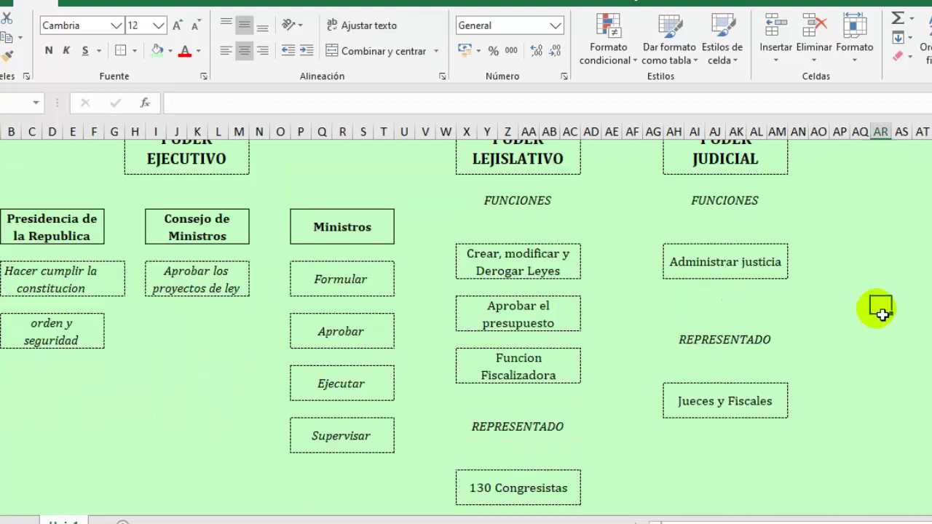
scroll(874, 308, up, 1)
scroll(874, 308, up, 2)
scroll(466, 328, down, 2)
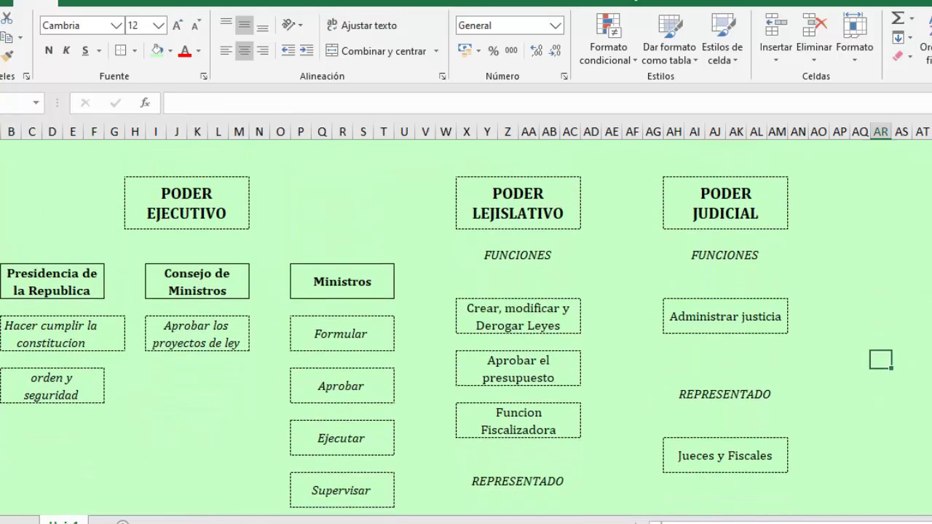
scroll(466, 328, down, 1)
scroll(466, 328, up, 3)
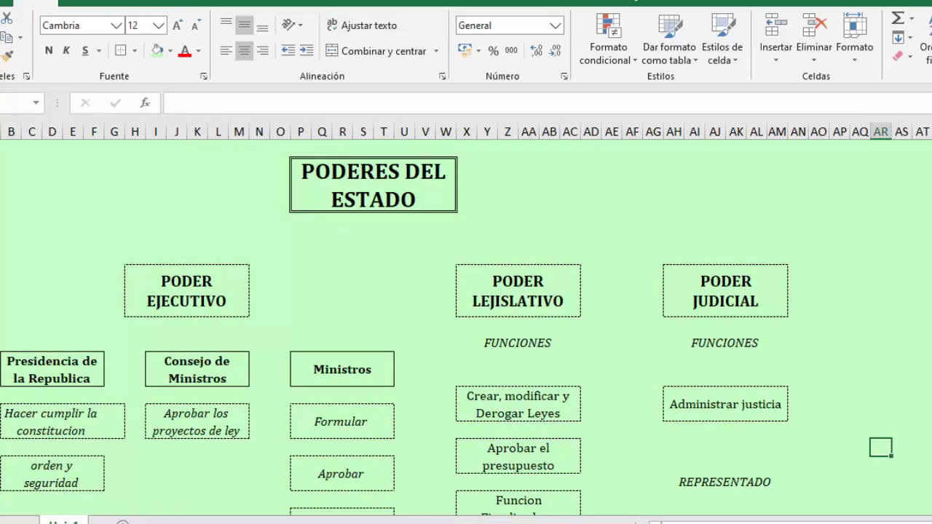
click(375, 174)
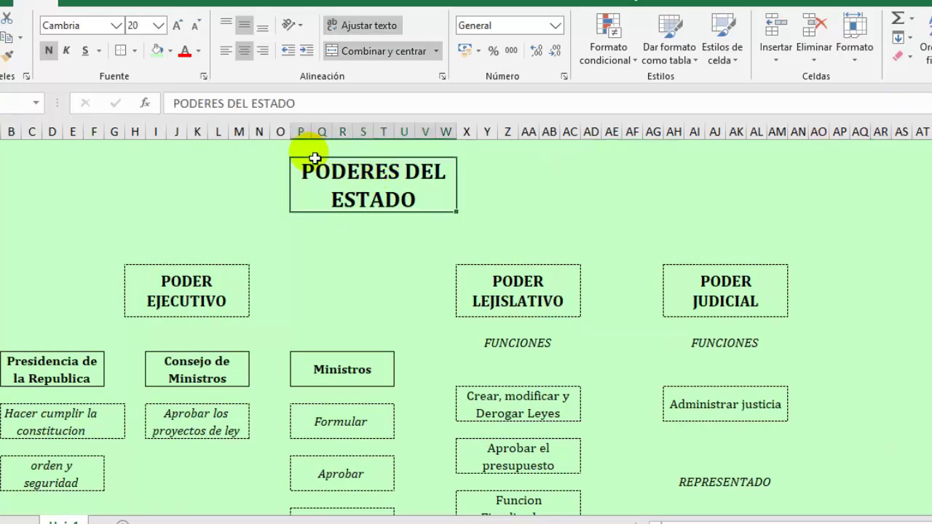
click(169, 51)
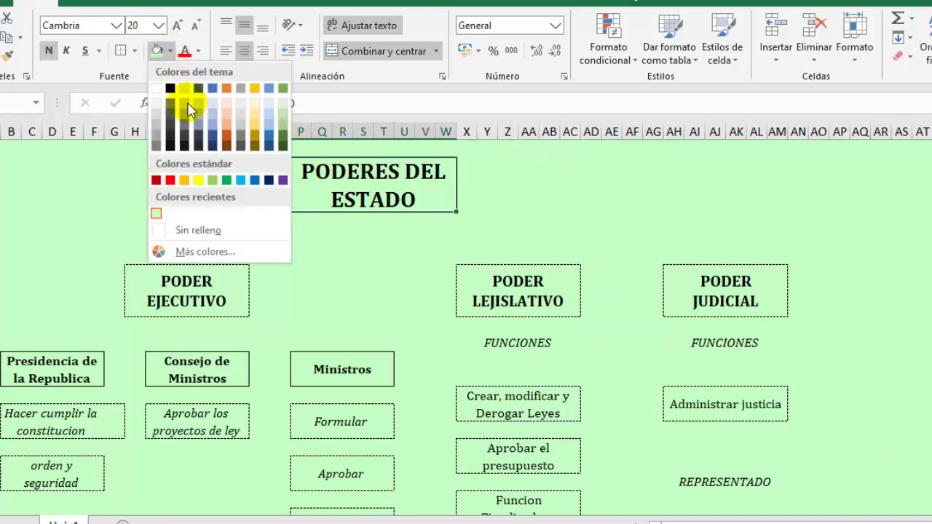
click(256, 126)
- Fill the PODER EJECUTIVO, PODER LEJISLATIVO and PODER JUDICIAL header boxes yellow
click(223, 277)
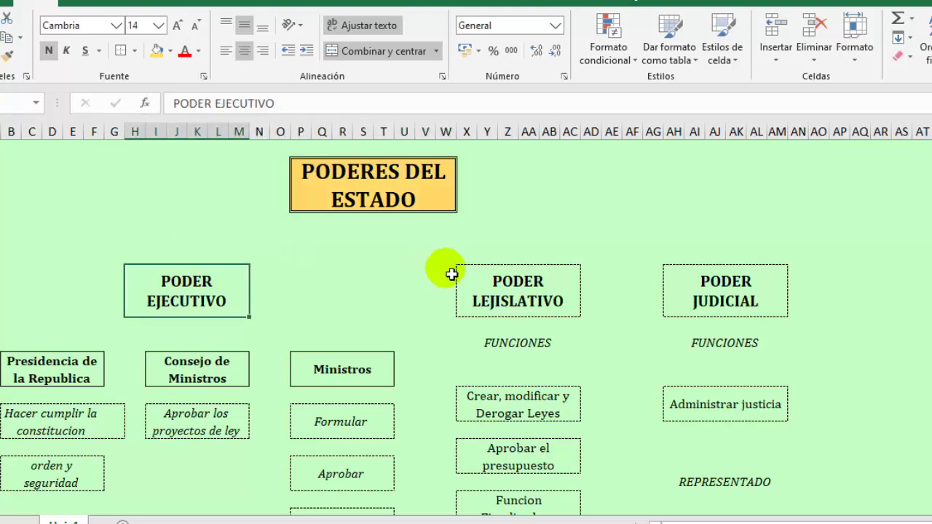
ctrl+click(518, 281)
ctrl+click(721, 297)
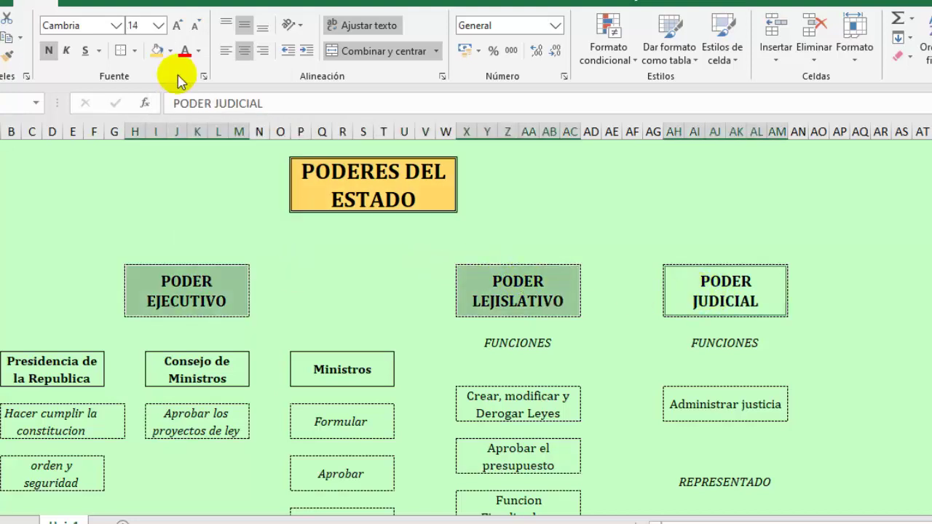
click(155, 50)
scroll(672, 493, down, 3)
click(674, 496)
scroll(395, 331, up, 2)
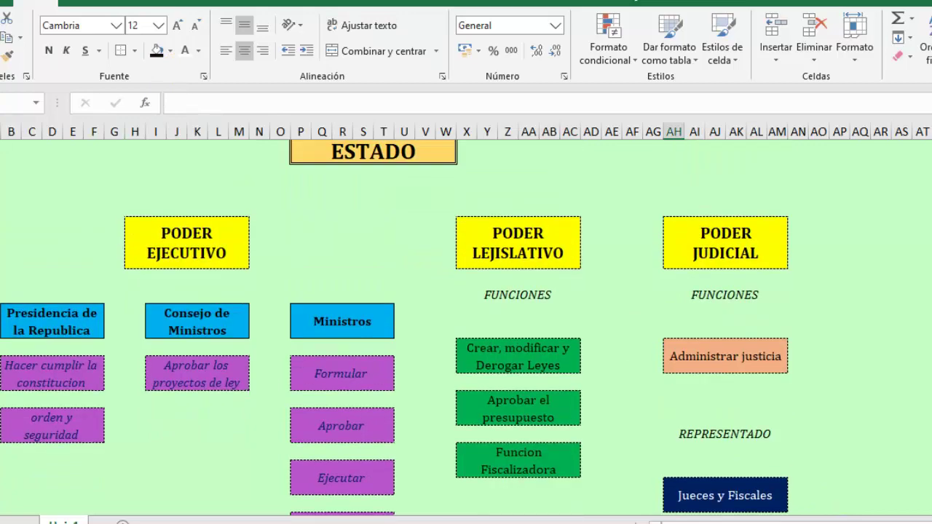
scroll(395, 330, down, 2)
scroll(394, 331, up, 3)
scroll(394, 331, down, 2)
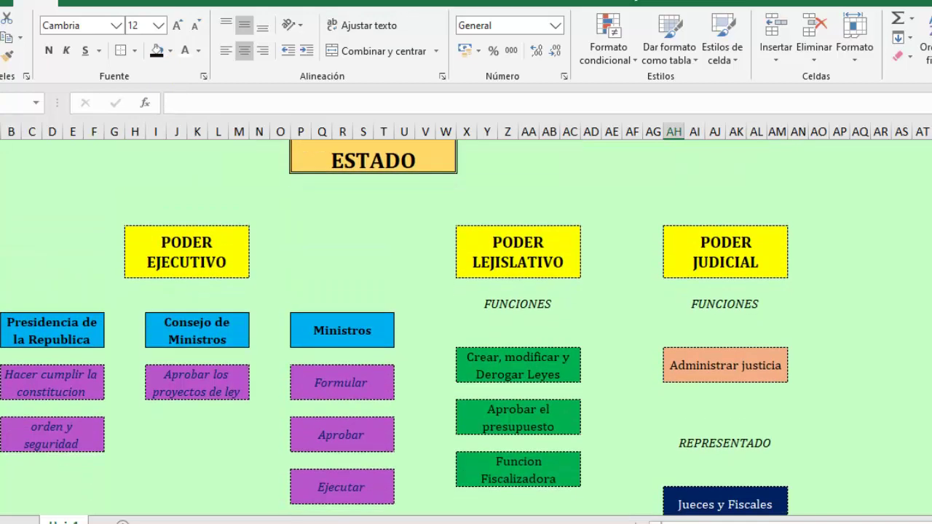
scroll(395, 331, down, 1)
scroll(395, 330, up, 1)
scroll(395, 331, up, 2)
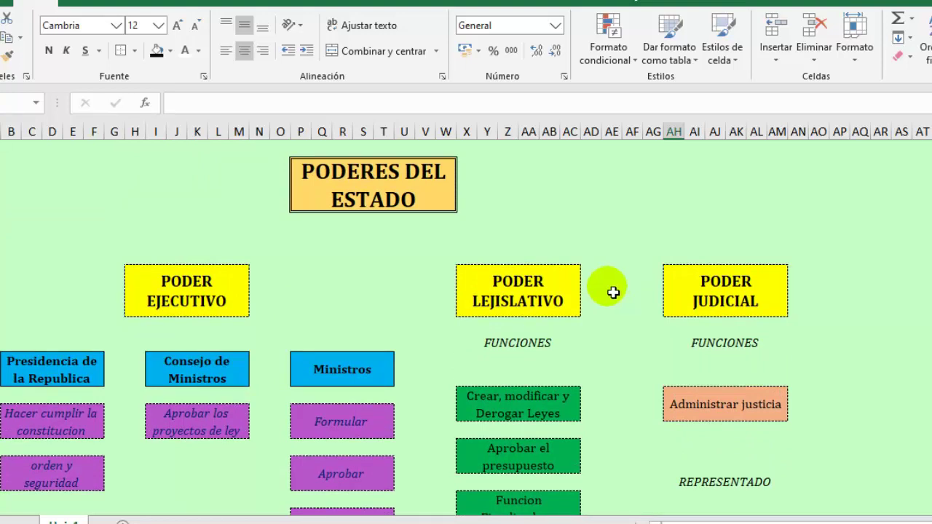
- Set drawn borders to a solid dark blue (Azul oscuro) line and draw a vertical connector under the title
click(136, 52)
mouse_move(169, 453)
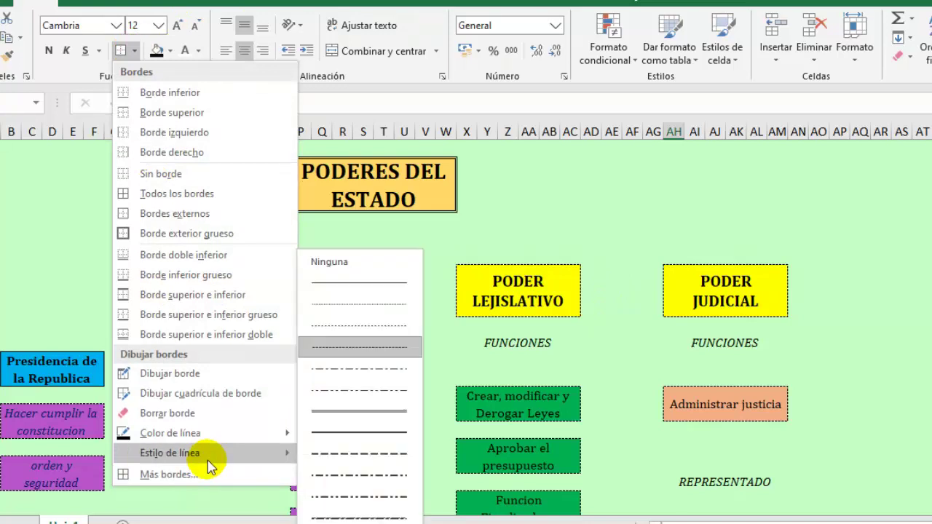
click(358, 516)
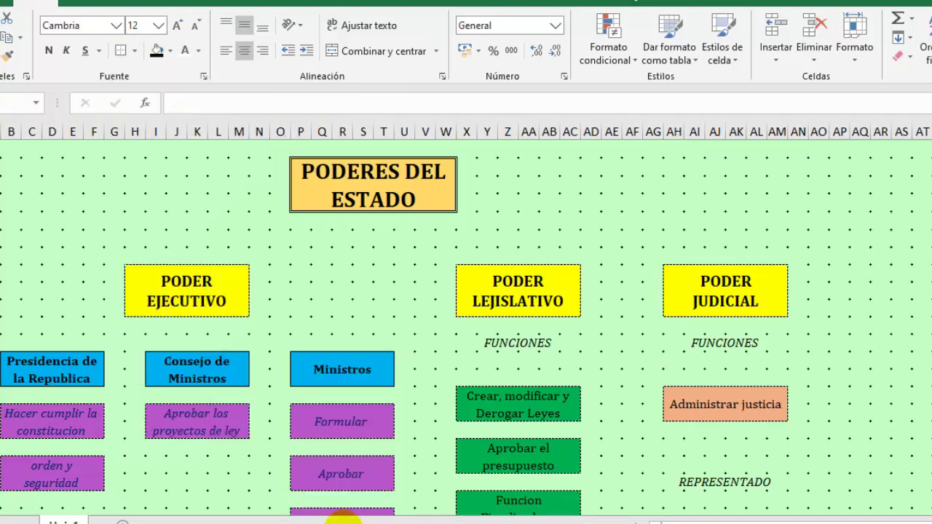
click(169, 51)
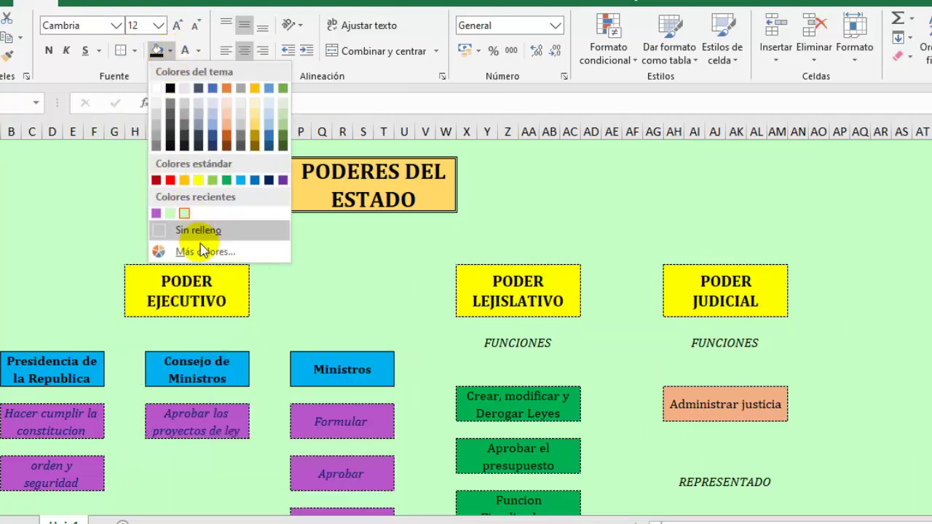
click(136, 51)
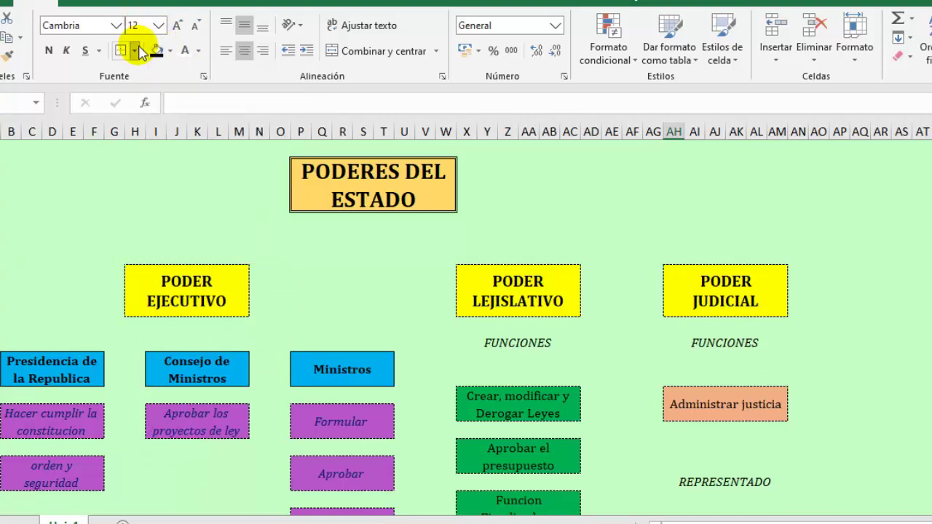
click(138, 51)
mouse_move(171, 433)
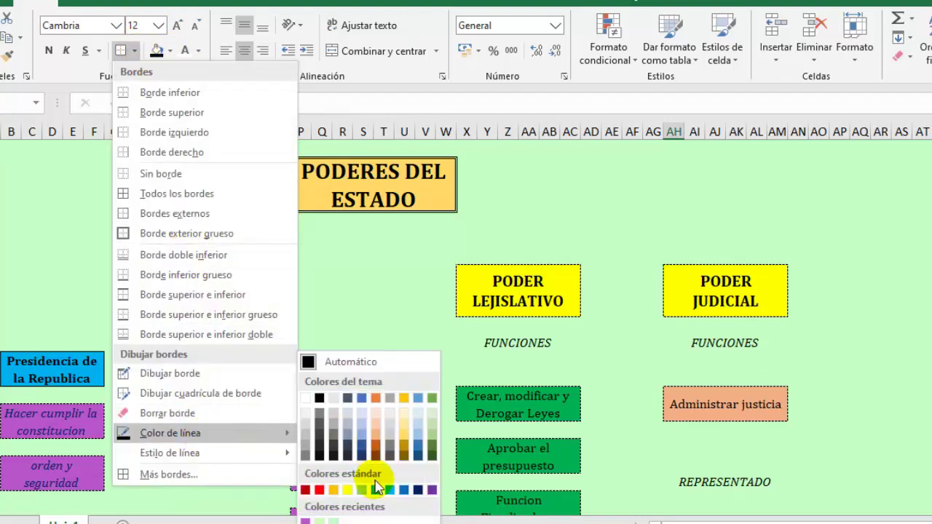
click(418, 490)
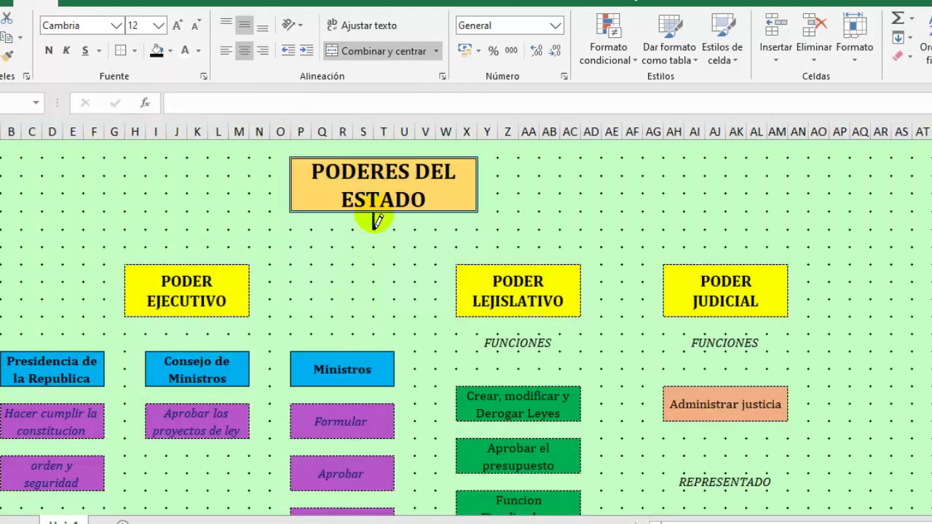
click(373, 221)
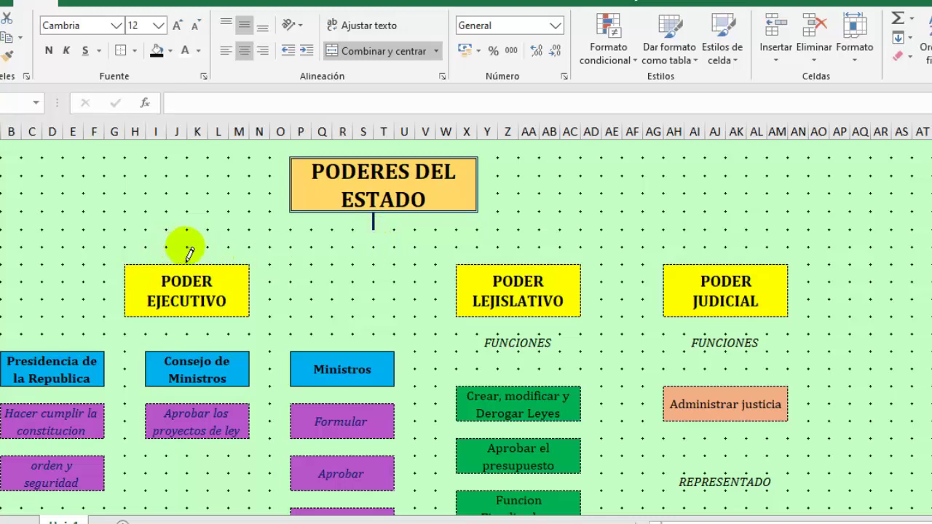
- Draw the dark blue horizontal connector from PODER EJECUTIVO across to PODER JUDICIAL, ending in a drop into JUDICIAL
drag(186, 248, 517, 256)
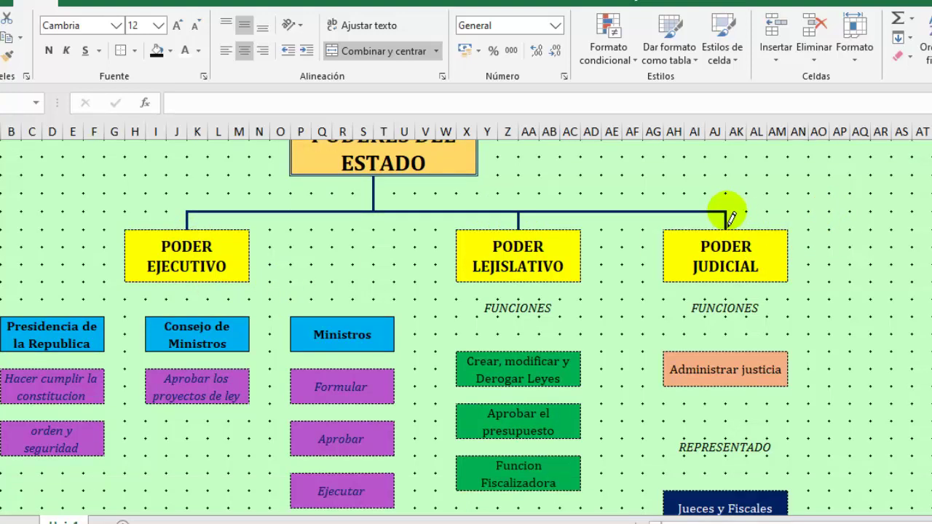
drag(726, 213, 783, 211)
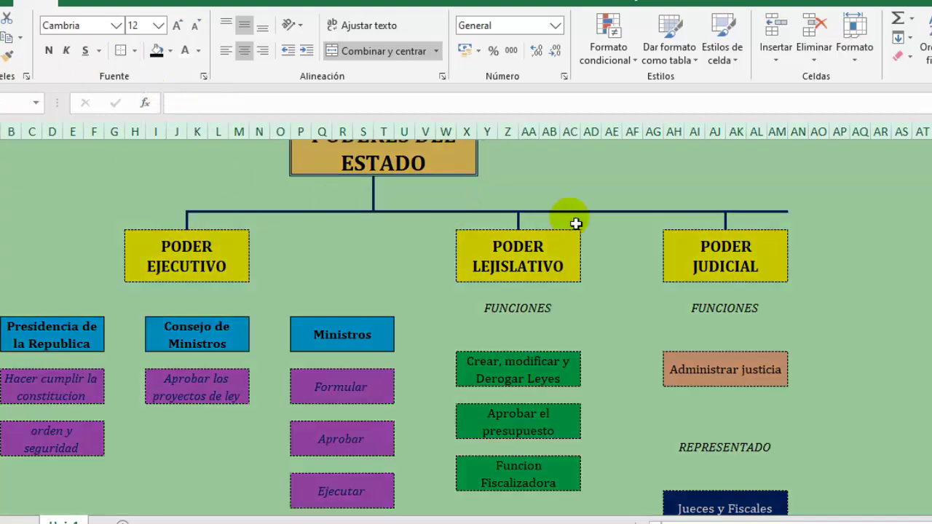
click(737, 191)
mouse_move(738, 193)
mouse_down()
mouse_move(776, 198)
mouse_move(800, 231)
mouse_up()
click(839, 222)
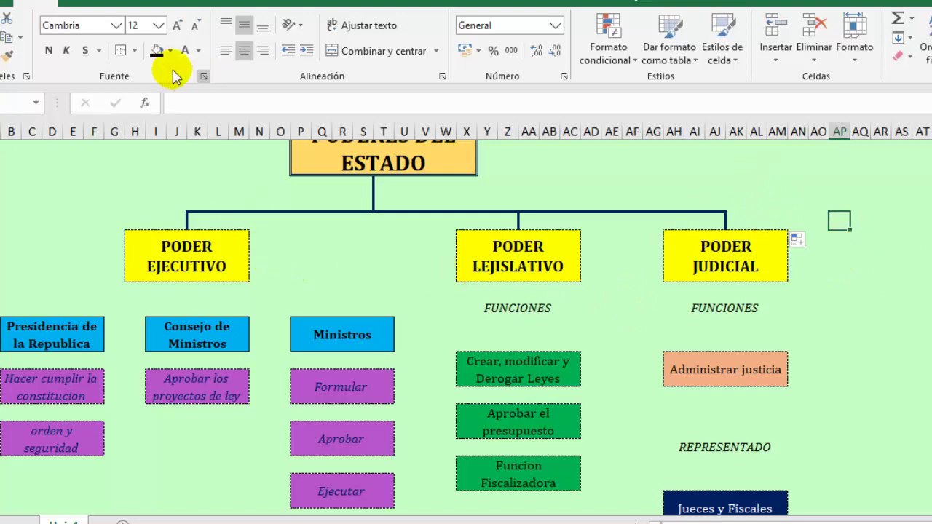
- Using Dibujar borde, draw a connector line down from PODER JUDICIAL to the boxes beneath it
click(137, 54)
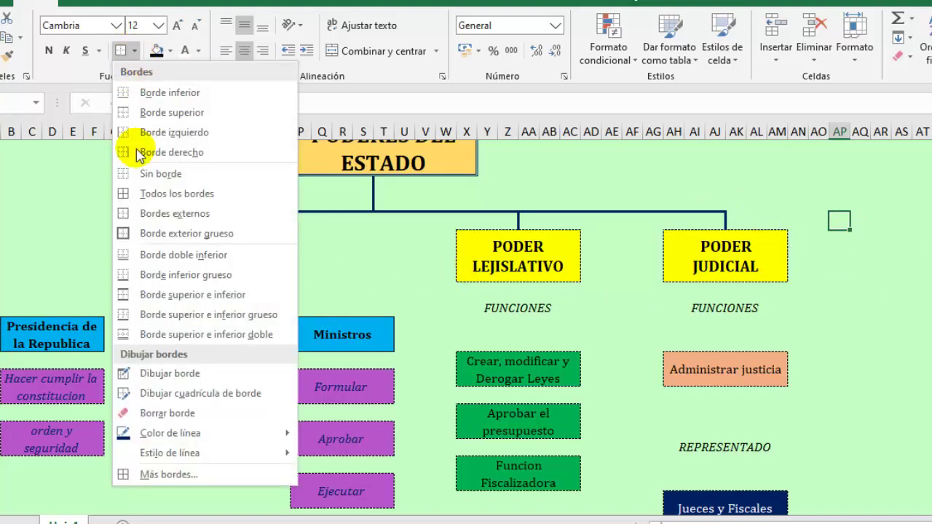
click(162, 374)
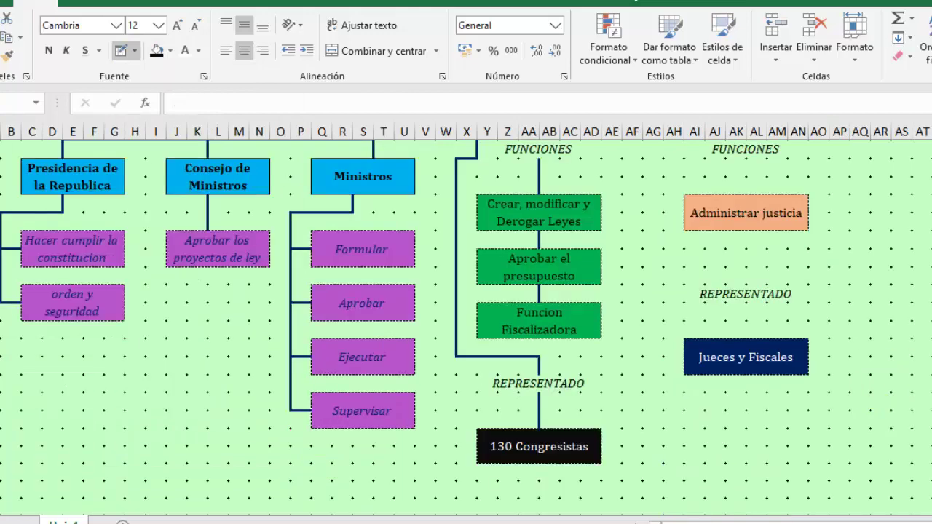
scroll(697, 232, up, 2)
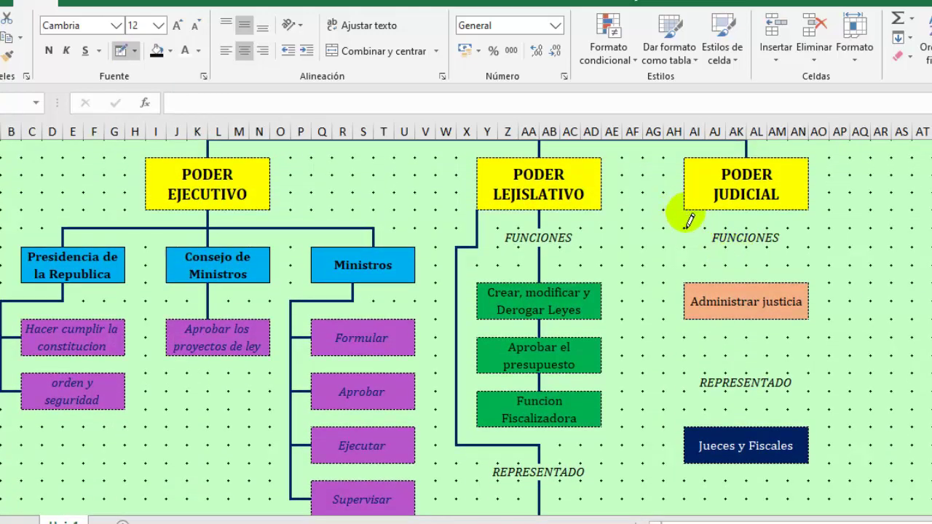
mouse_move(682, 213)
mouse_down()
mouse_move(686, 246)
mouse_move(664, 247)
mouse_move(710, 439)
mouse_move(709, 348)
mouse_move(781, 351)
mouse_move(791, 368)
mouse_up()
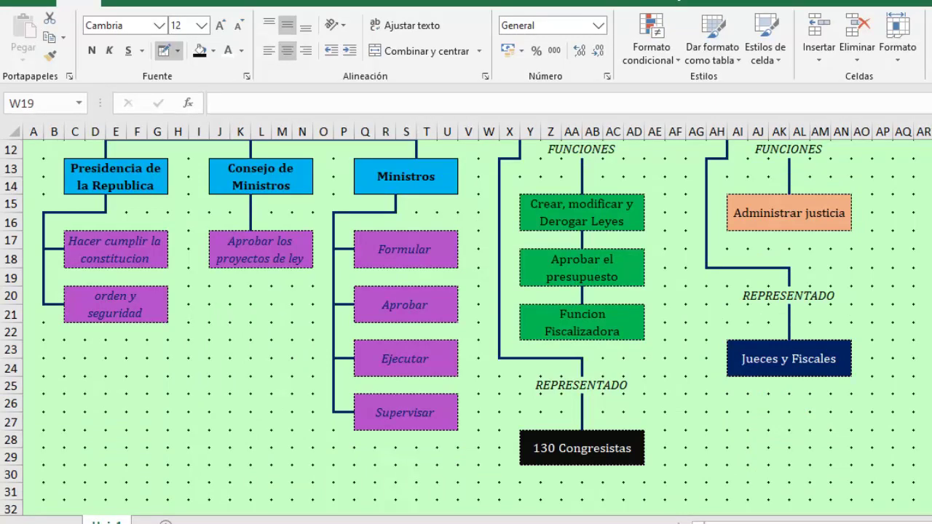
scroll(498, 202, up, 1)
scroll(498, 203, up, 2)
scroll(498, 203, up, 1)
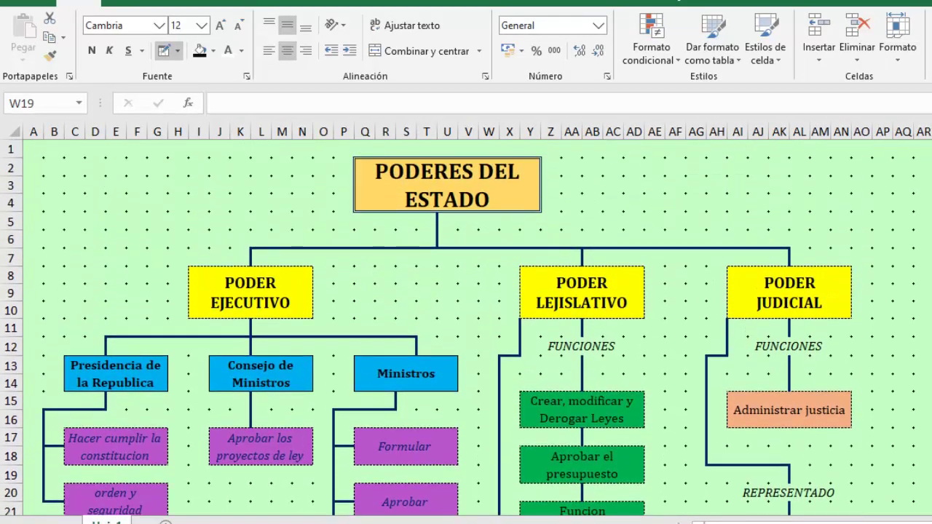
click(12, 133)
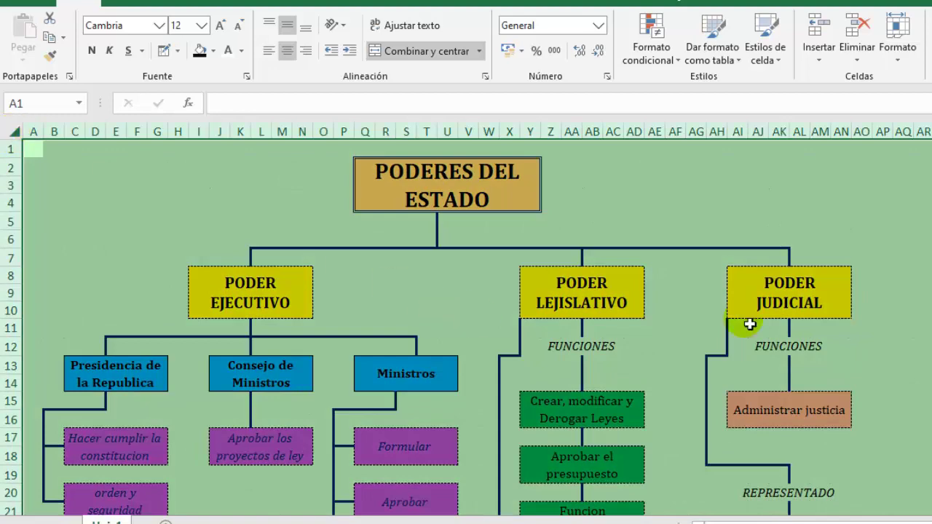
click(925, 311)
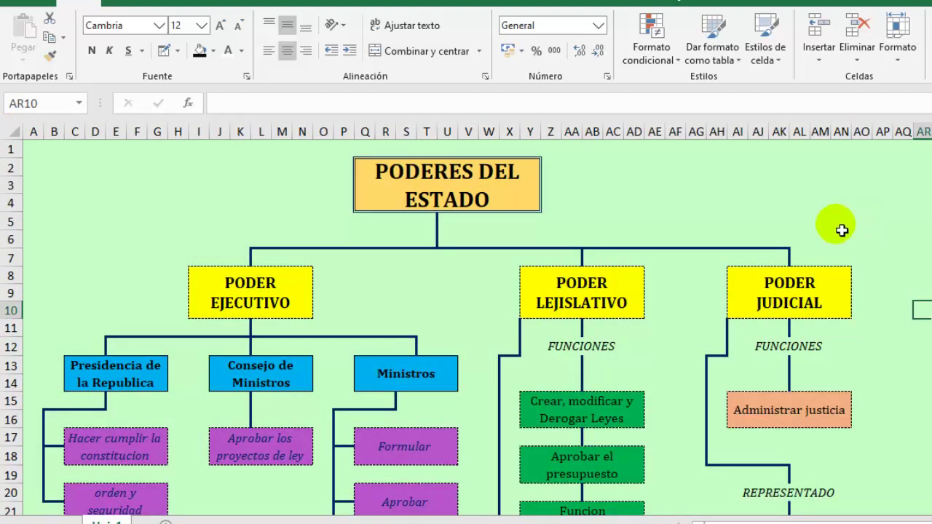
double_click(80, 2)
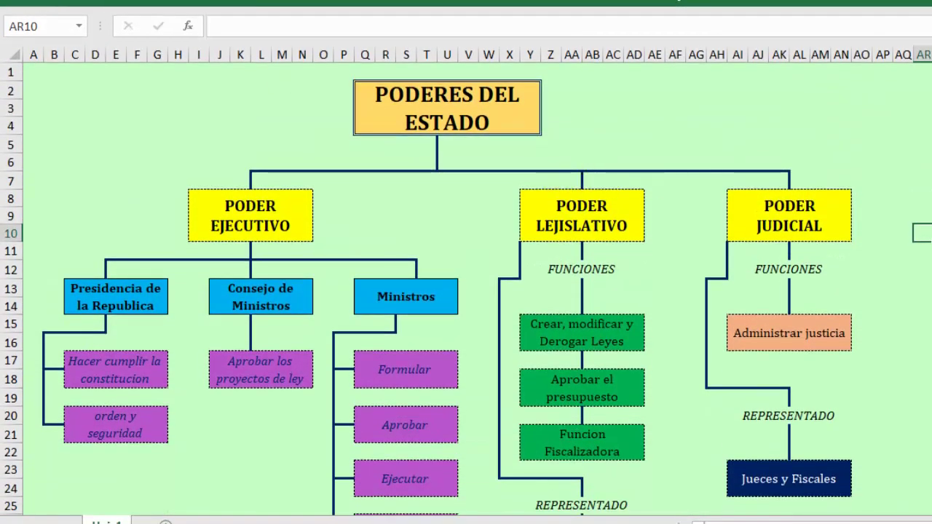
scroll(466, 292, down, 1)
scroll(466, 291, down, 1)
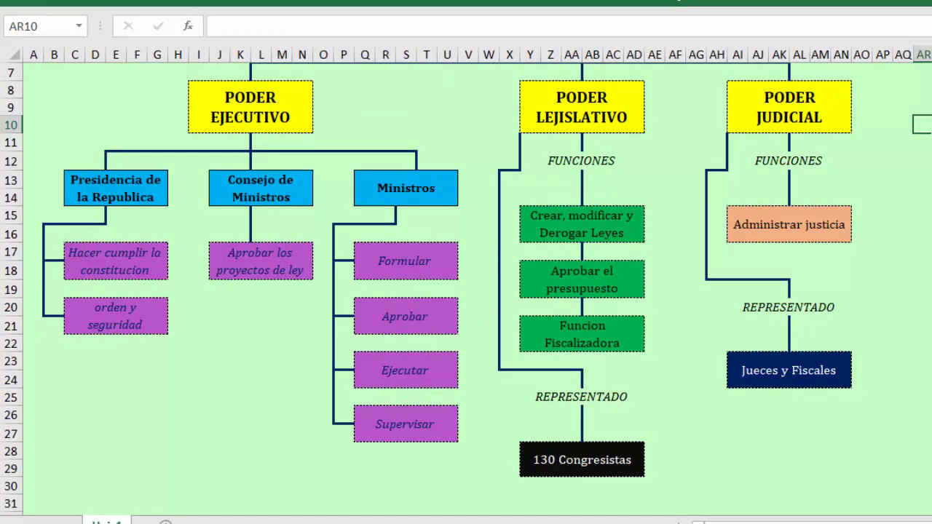
scroll(466, 291, up, 2)
scroll(572, 125, down, 1)
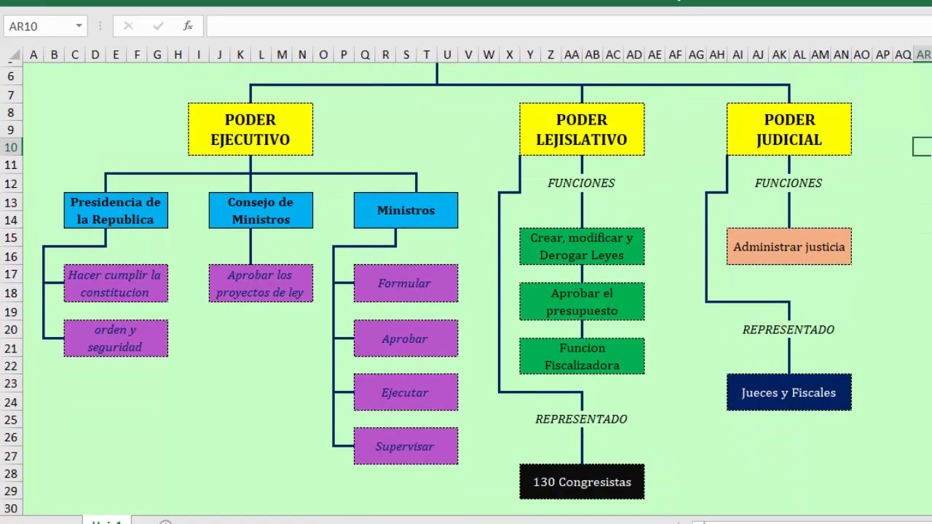
scroll(572, 125, up, 1)
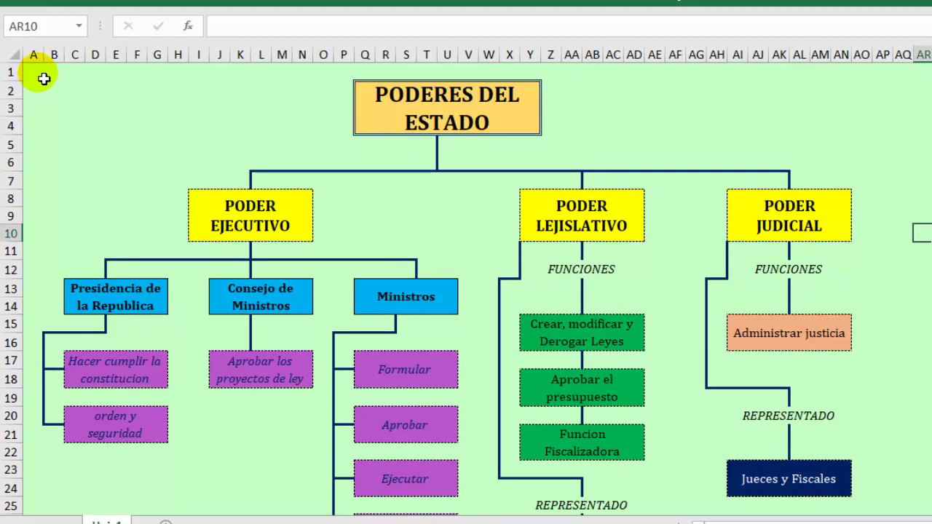
- Select the whole chart range from A1 to its bottom-right corner and copy it
mouse_move(42, 76)
mouse_down()
mouse_move(229, 131)
mouse_move(495, 181)
mouse_move(804, 308)
mouse_move(845, 444)
mouse_move(851, 518)
mouse_move(853, 474)
mouse_up()
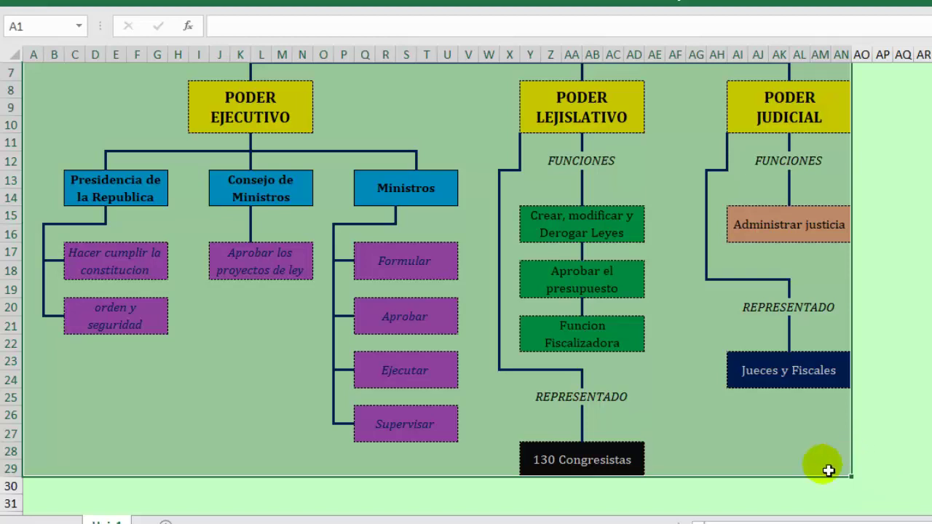
click(343, 487)
text(gh)
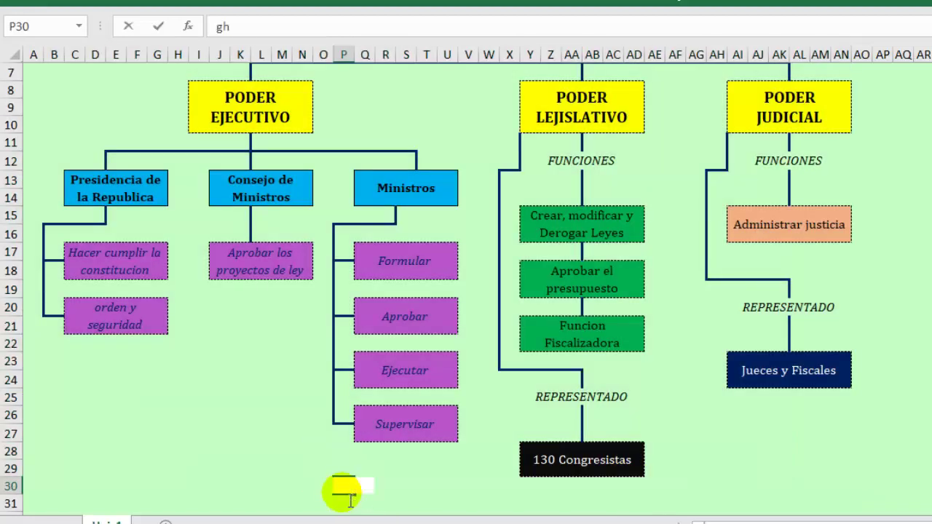
text(jkjhghjk)
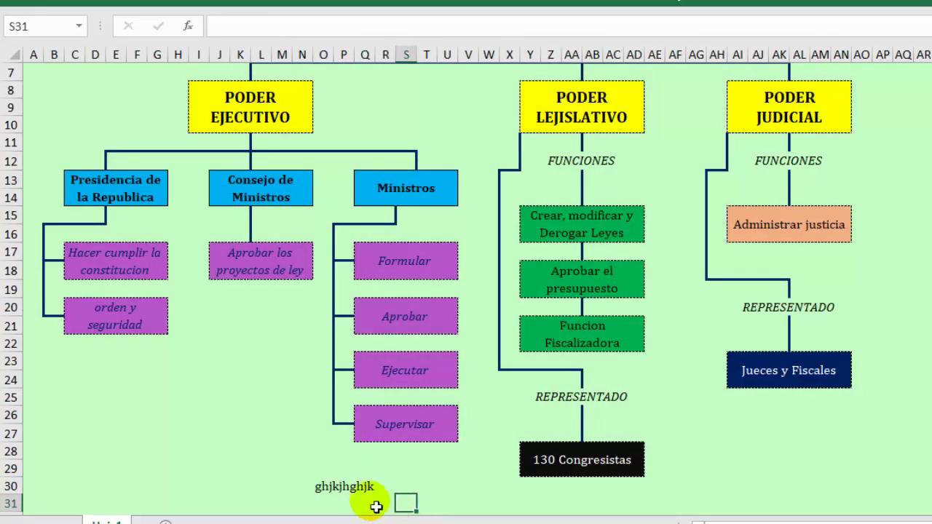
double_click(344, 486)
key(ctrl+b)
click(841, 477)
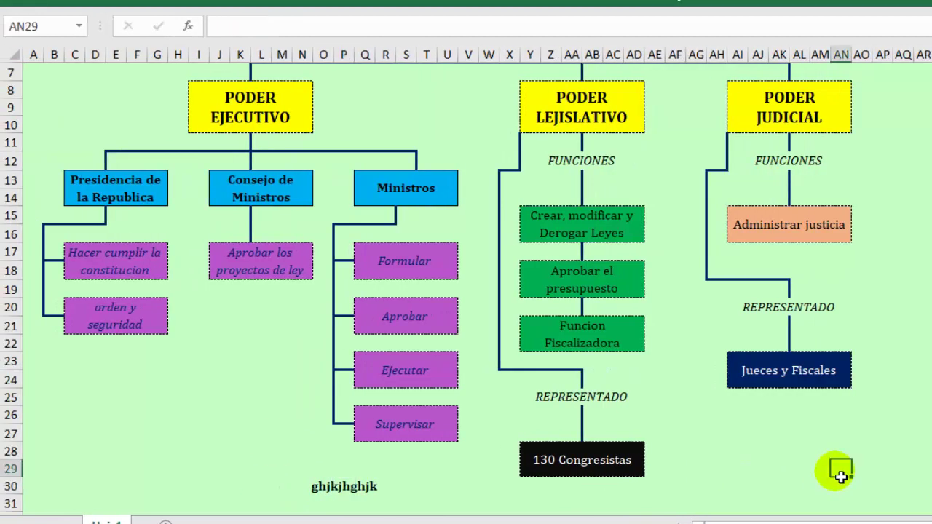
mouse_move(841, 477)
mouse_down()
mouse_move(27, 169)
mouse_move(16, 78)
mouse_move(23, 91)
mouse_up()
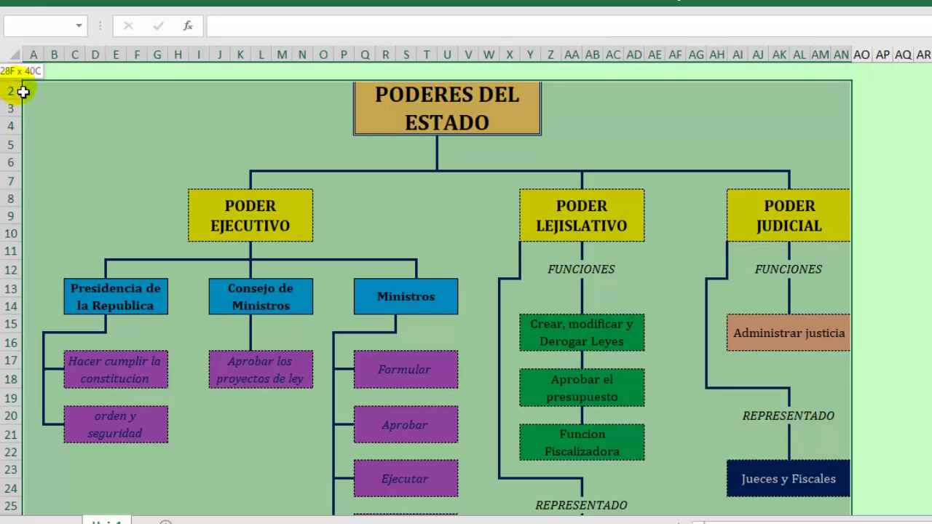
key(ctrl+c)
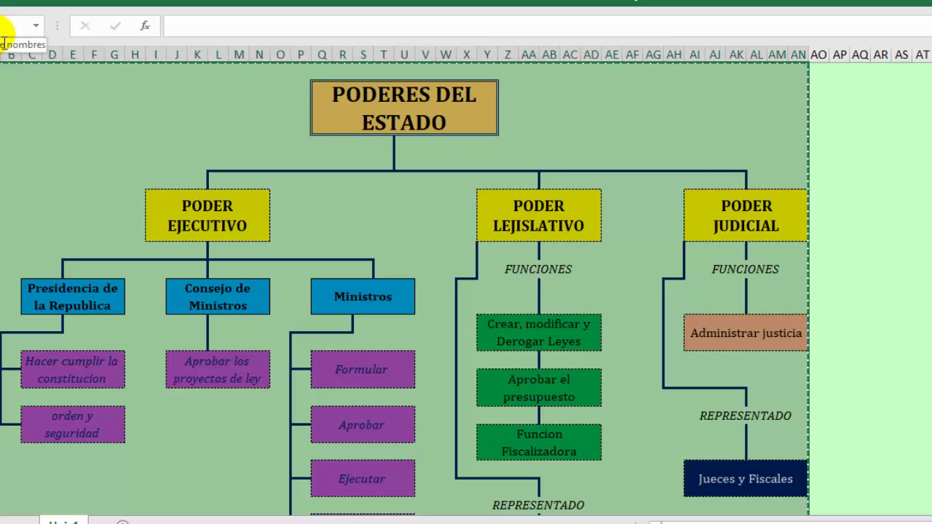
- Launch Word by running WinWord from the Windows Run prompt
key(super+r)
text(Wi)
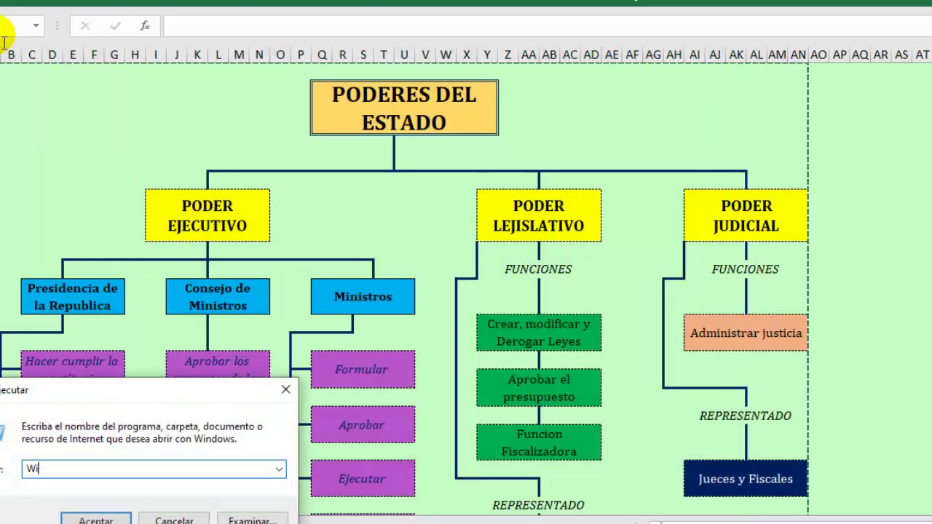
text(nWord)
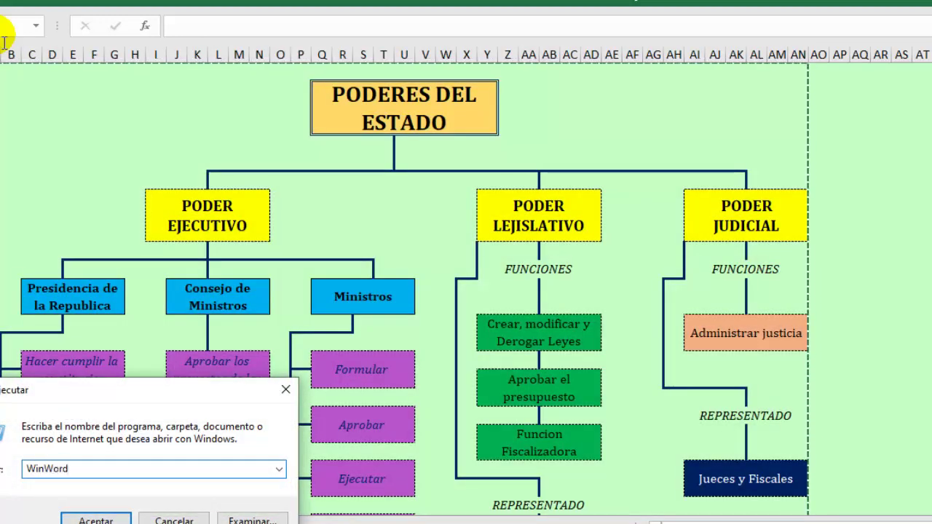
key(Return)
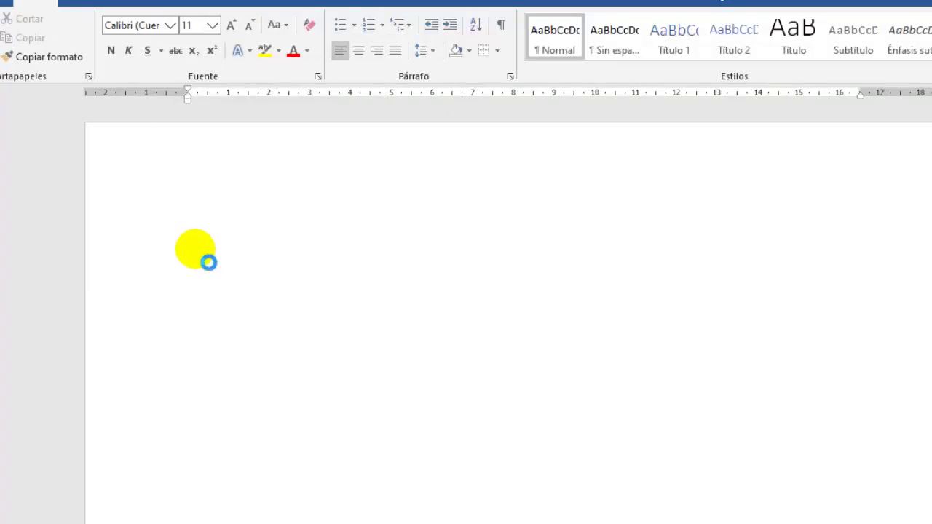
- Paste the copied chart into the Word document and switch the paste to Picture
key(ctrl+v)
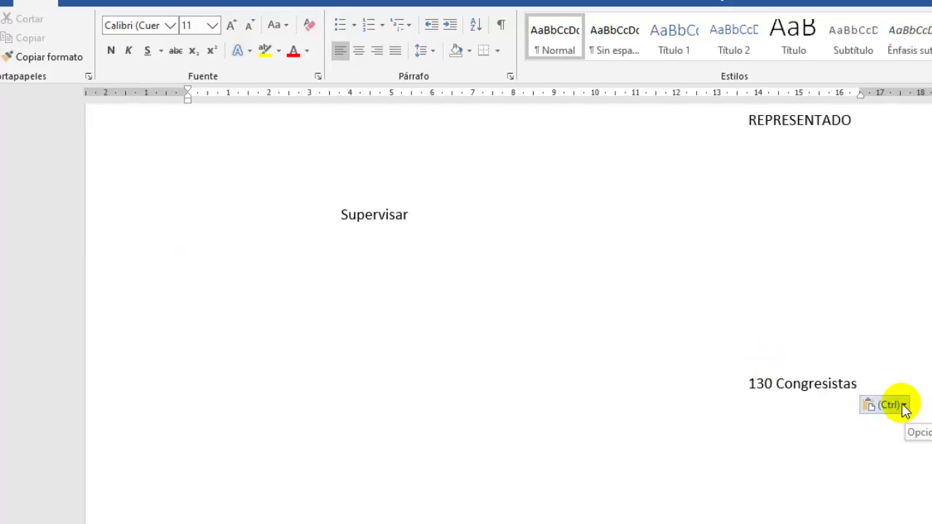
click(905, 406)
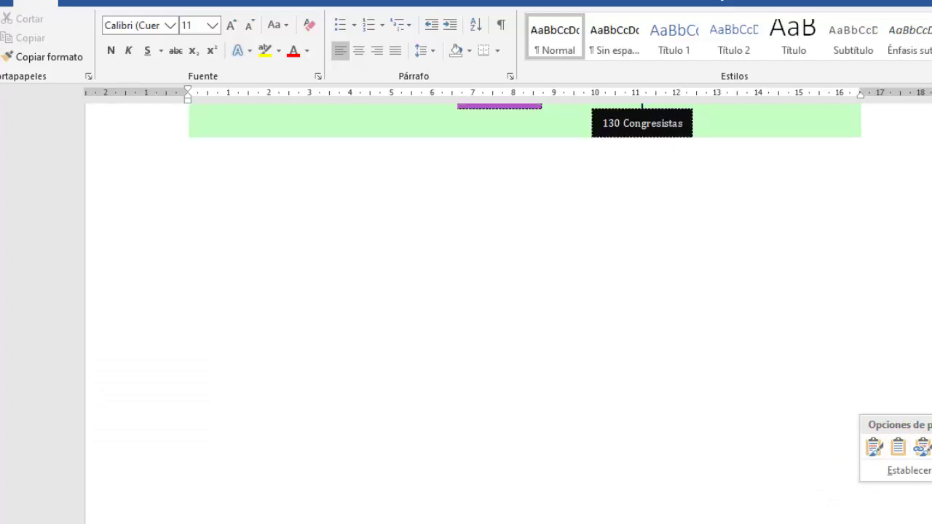
click(874, 447)
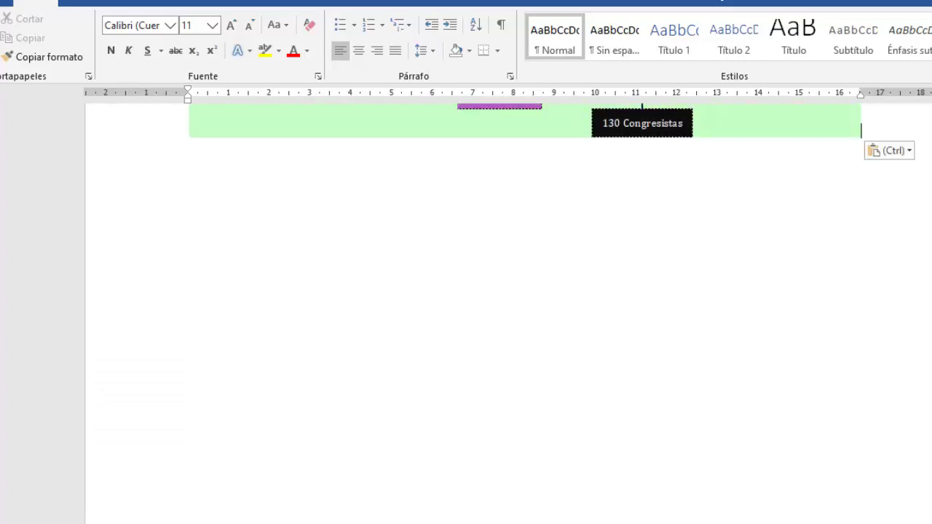
scroll(524, 313, up, 4)
scroll(524, 313, up, 8)
scroll(524, 313, down, 2)
scroll(524, 313, down, 1)
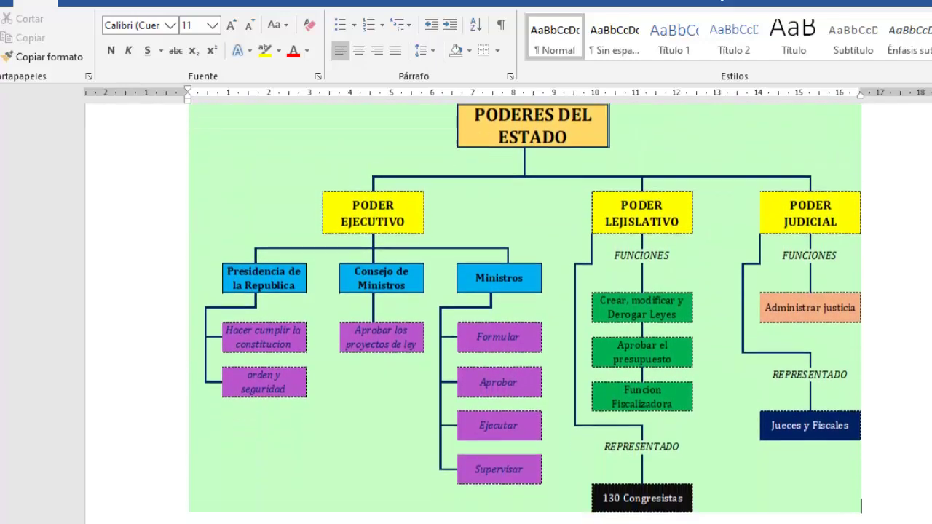
scroll(524, 313, down, 1)
- Shrink the pasted chart picture by its corner handle so it fits the page width
click(820, 411)
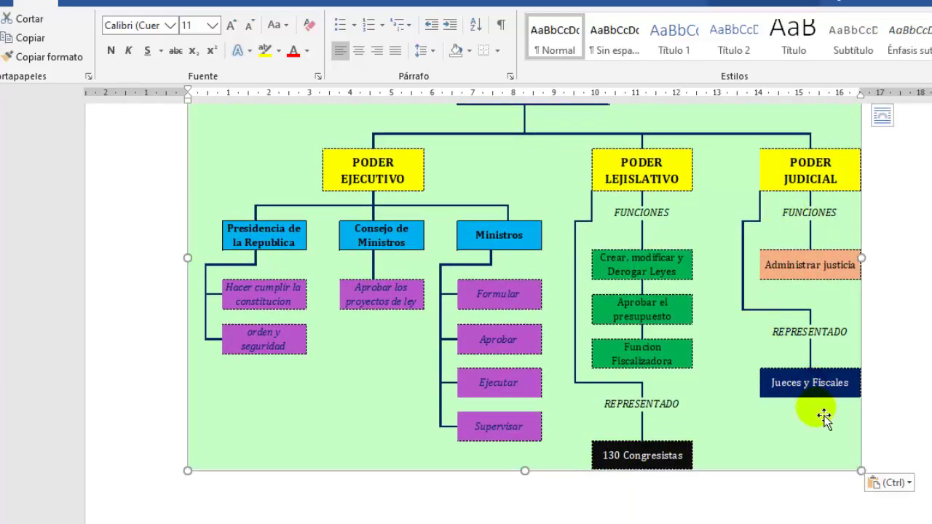
mouse_move(861, 472)
mouse_down()
mouse_move(638, 349)
mouse_move(809, 450)
mouse_up()
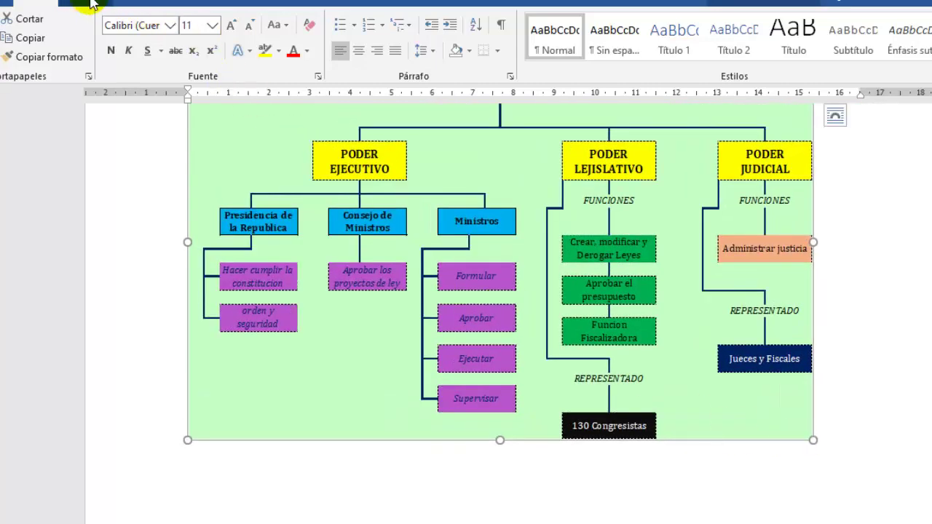
scroll(130, 6, down, 1)
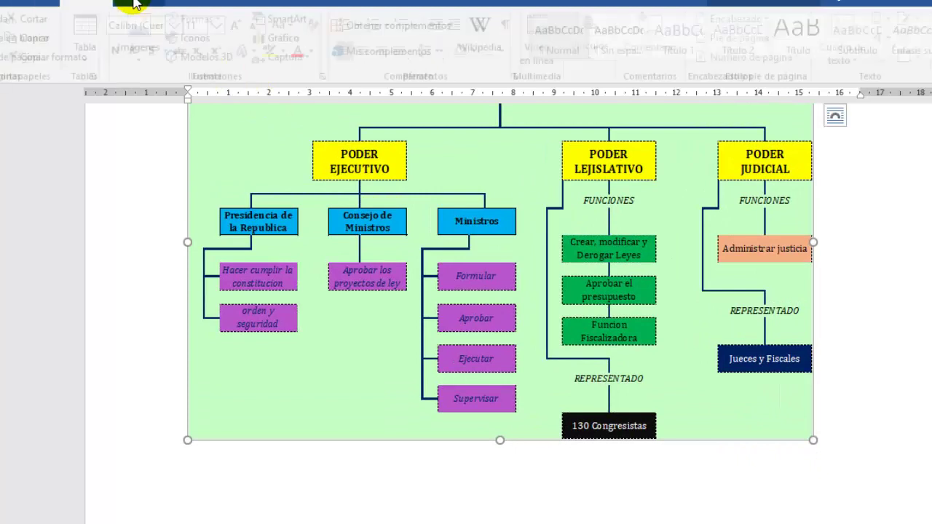
scroll(120, 55, down, 1)
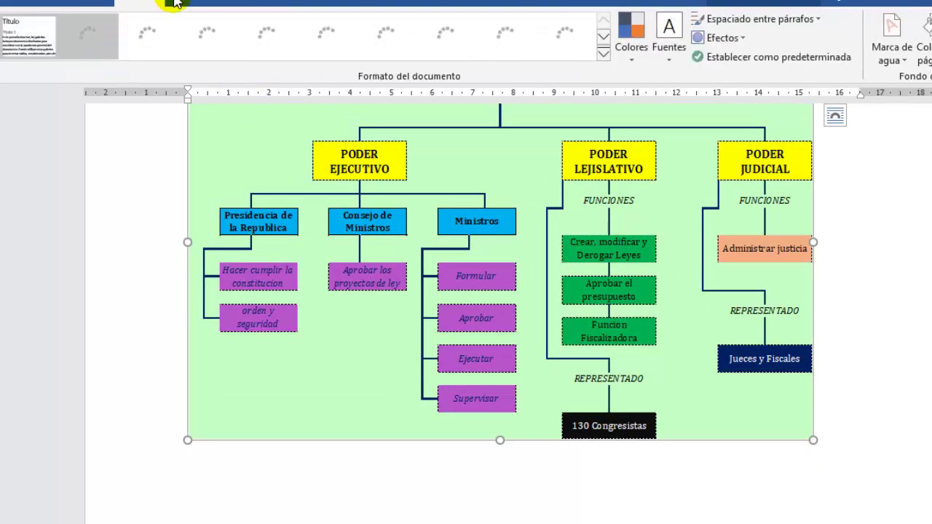
click(213, 2)
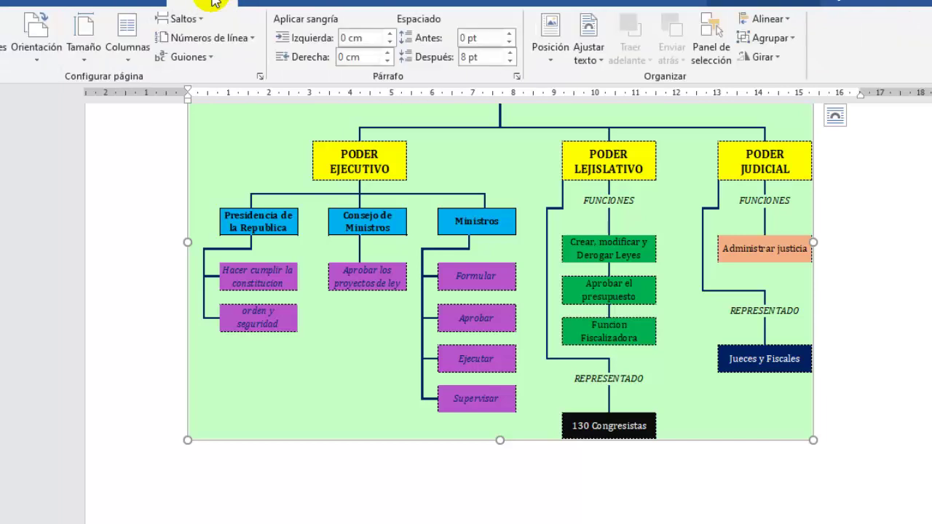
- Set the page orientation to Horizontal (landscape) and deselect the chart picture
click(43, 64)
click(35, 83)
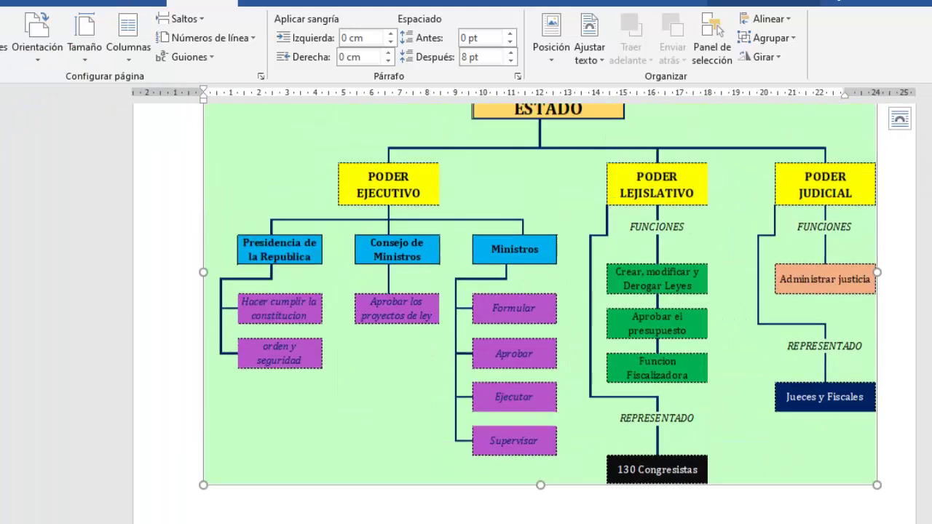
scroll(892, 318, up, 1)
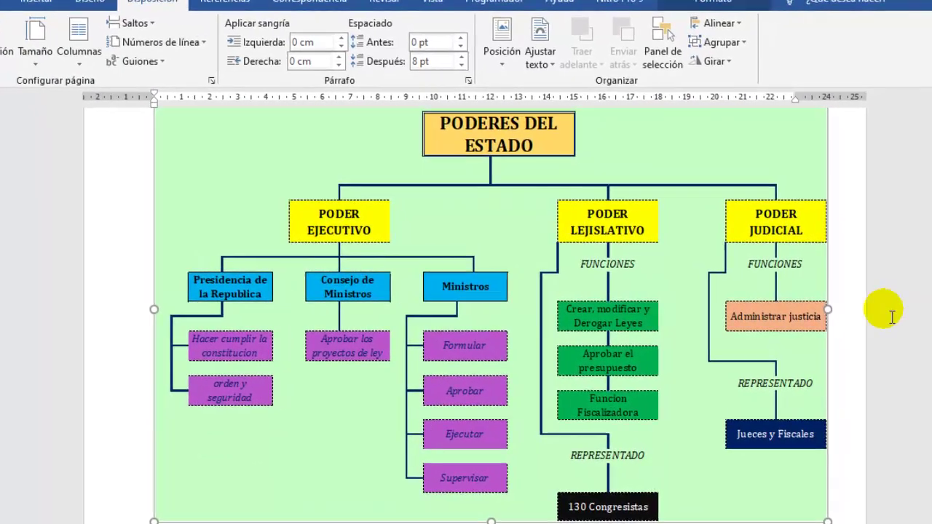
click(858, 297)
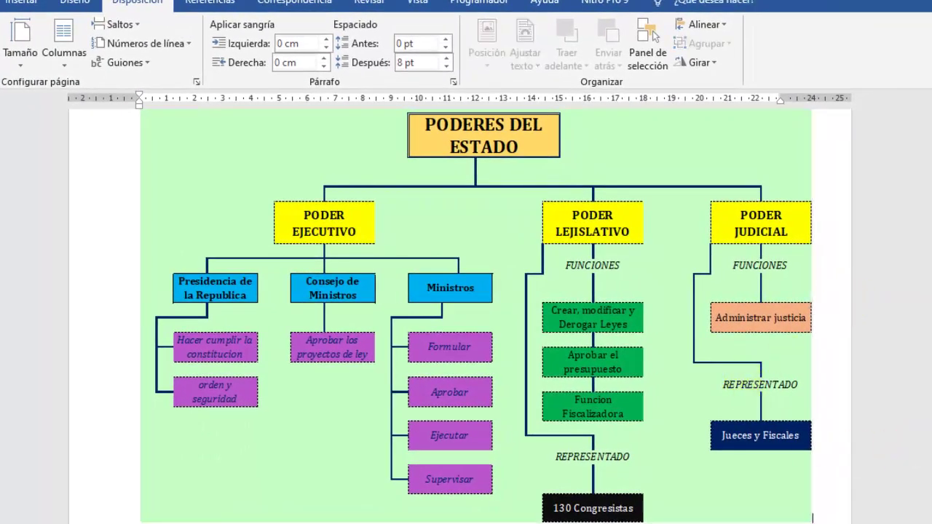
scroll(467, 313, down, 1)
scroll(466, 313, down, 1)
scroll(466, 313, up, 4)
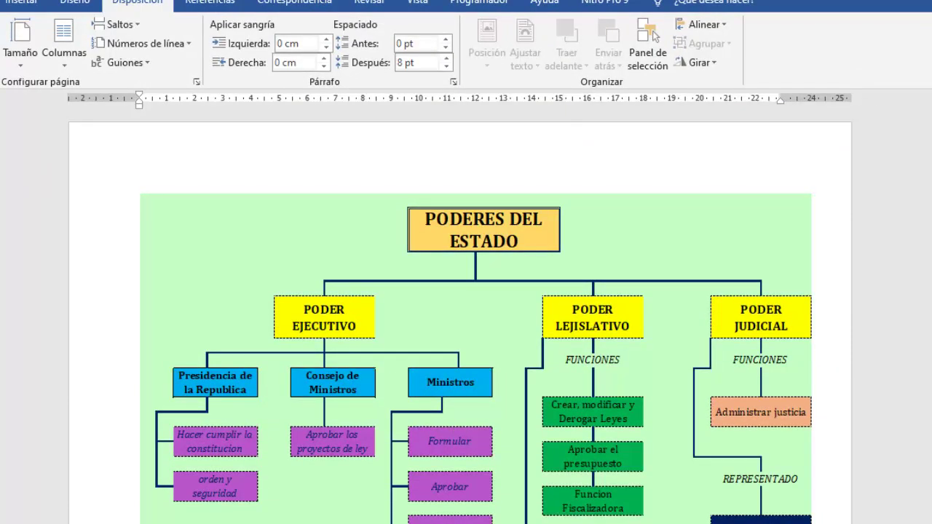